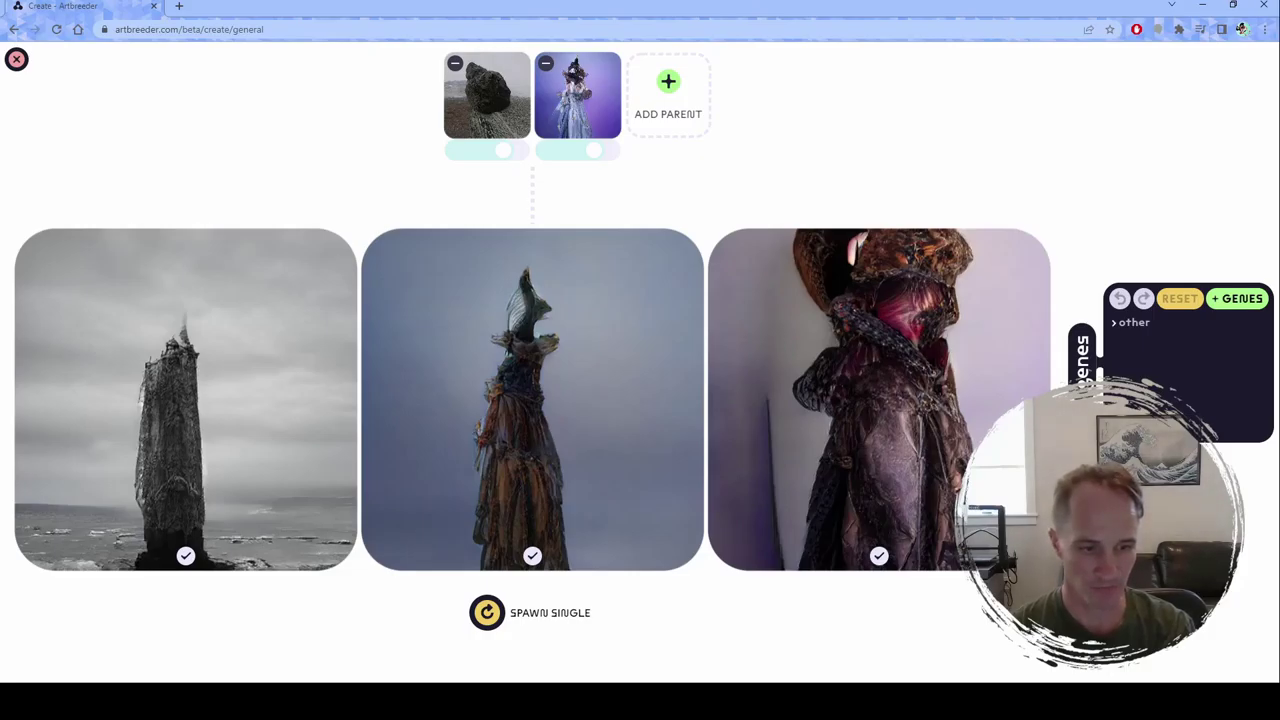
Step: Save the grey rock-spire child, then open its image page from the profile gallery
click(186, 555)
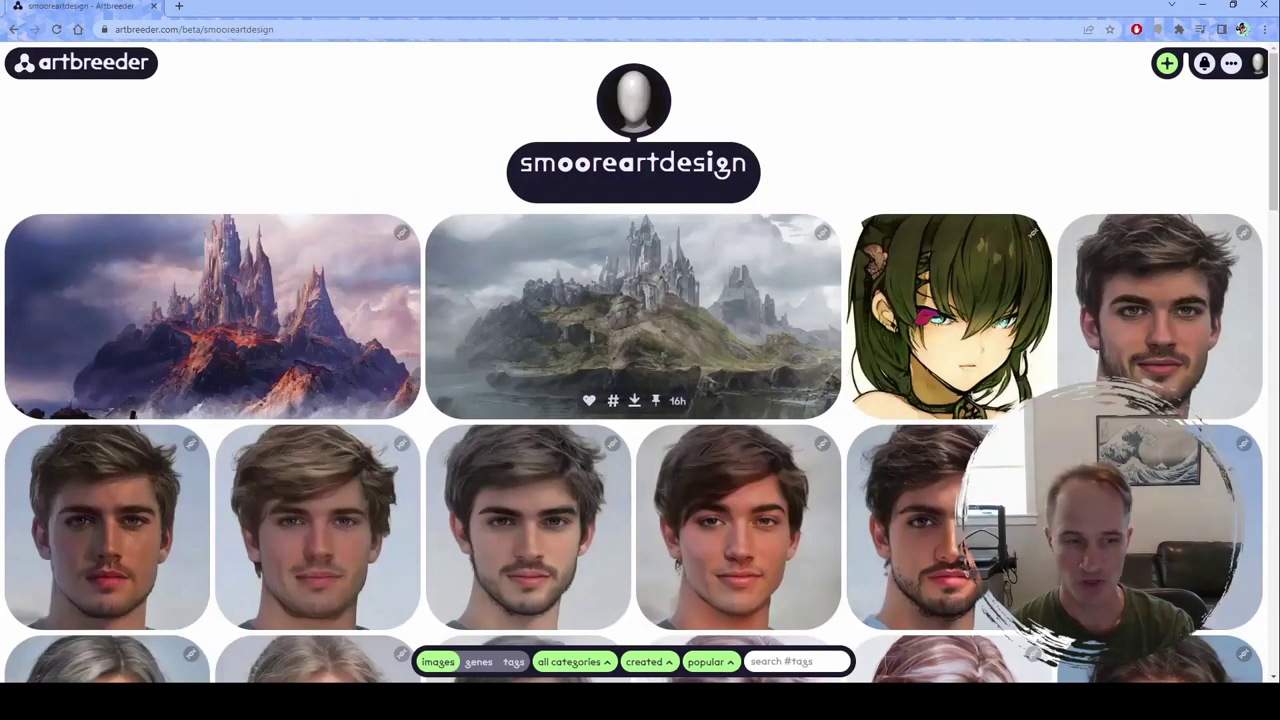
scroll(950, 320, down, 2)
scroll(640, 360, down, 13)
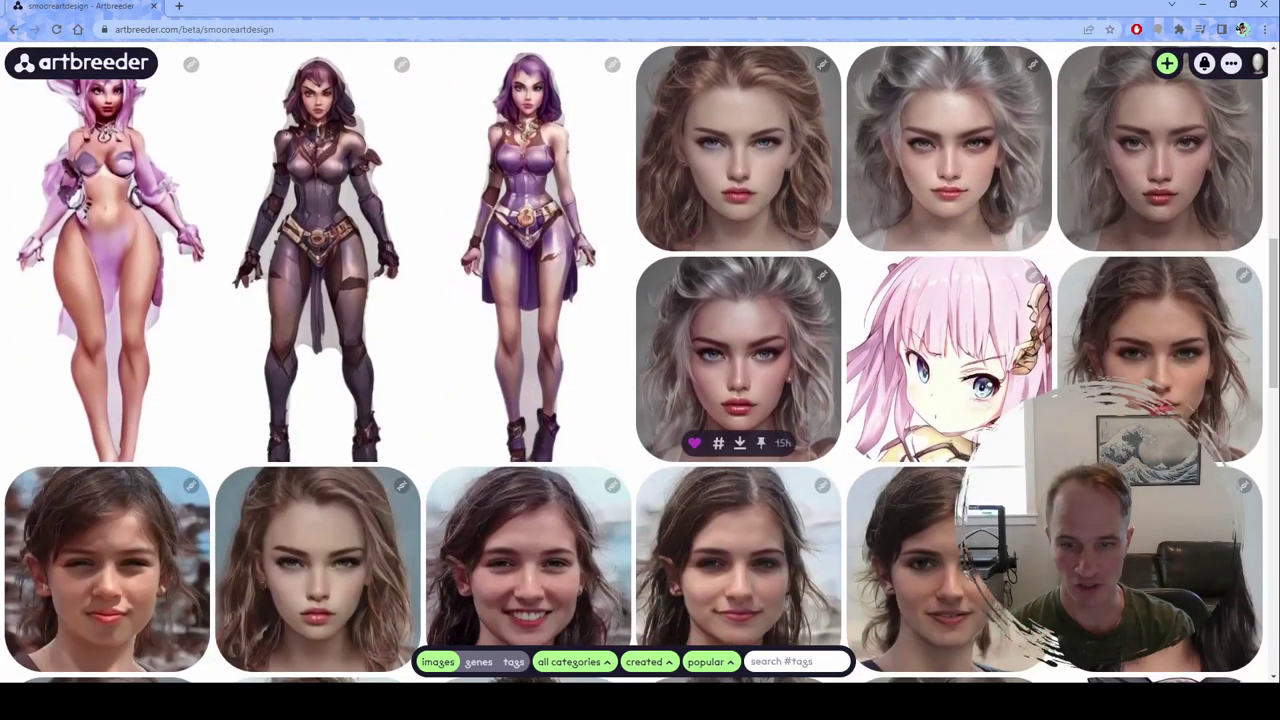
scroll(640, 360, down, 9)
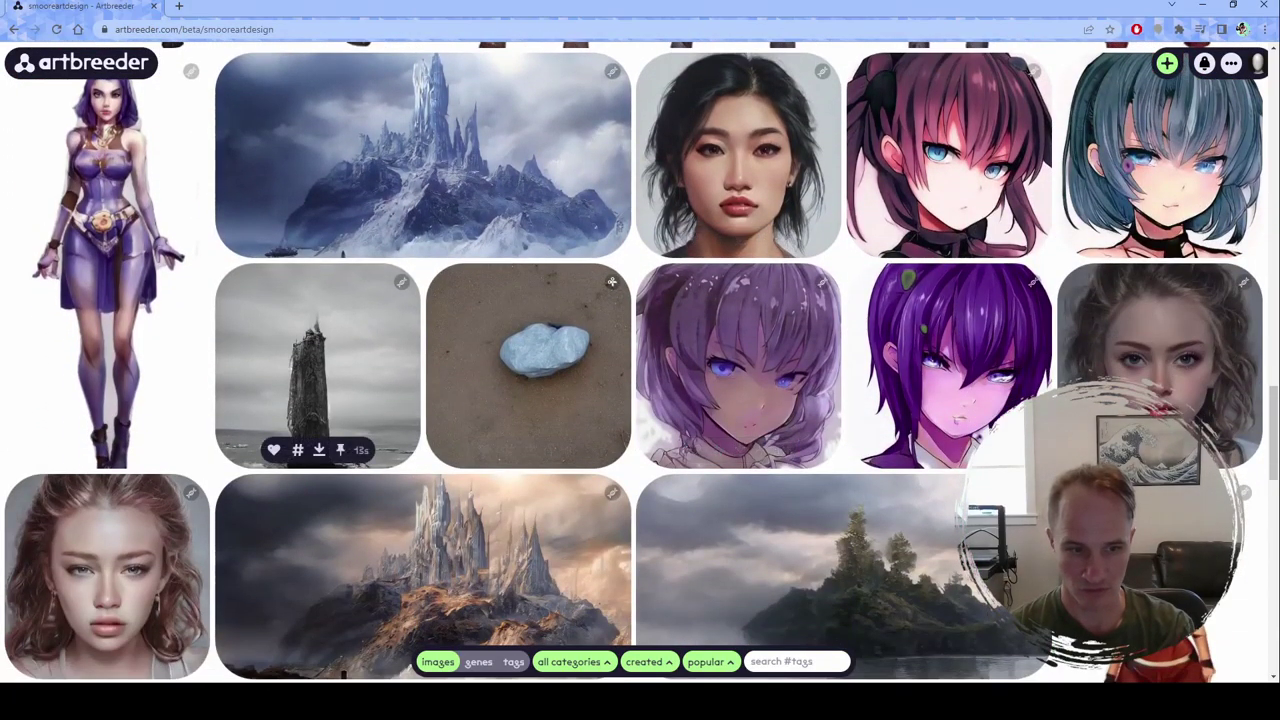
click(298, 448)
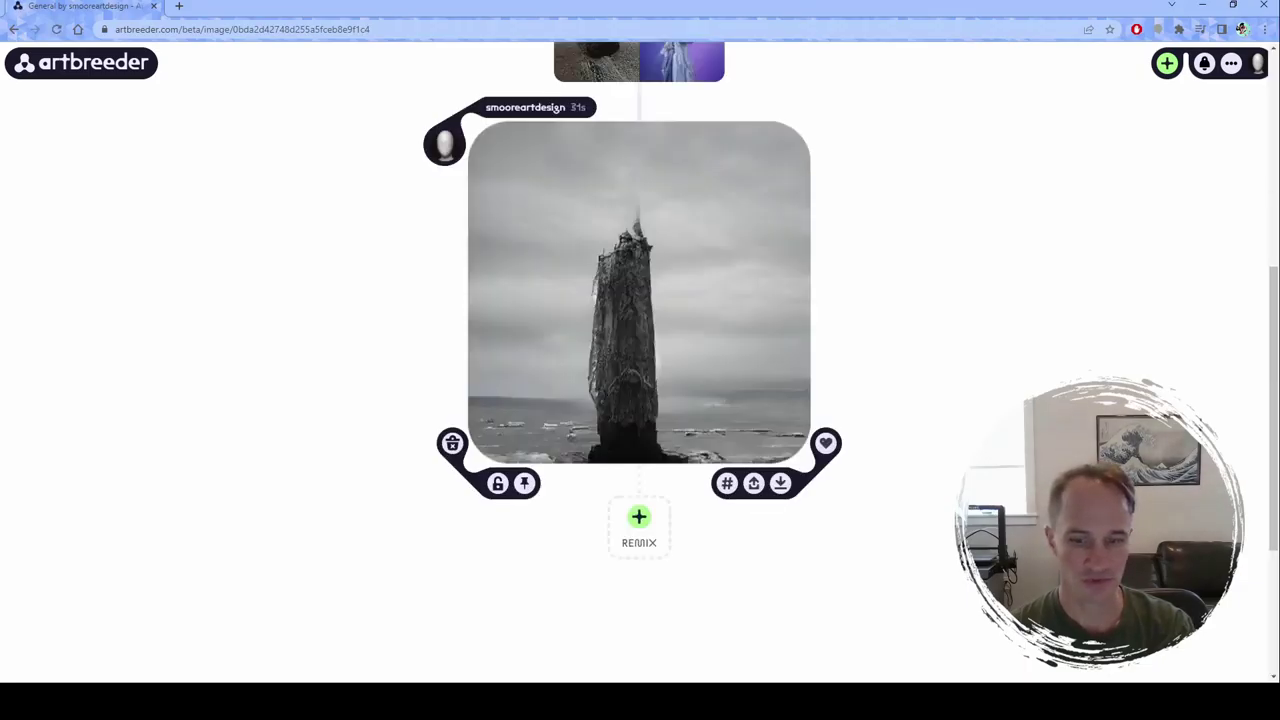
Step: Add the tags 'spire' and 'rock' to the rock-spire image
scroll(640, 360, up, 3)
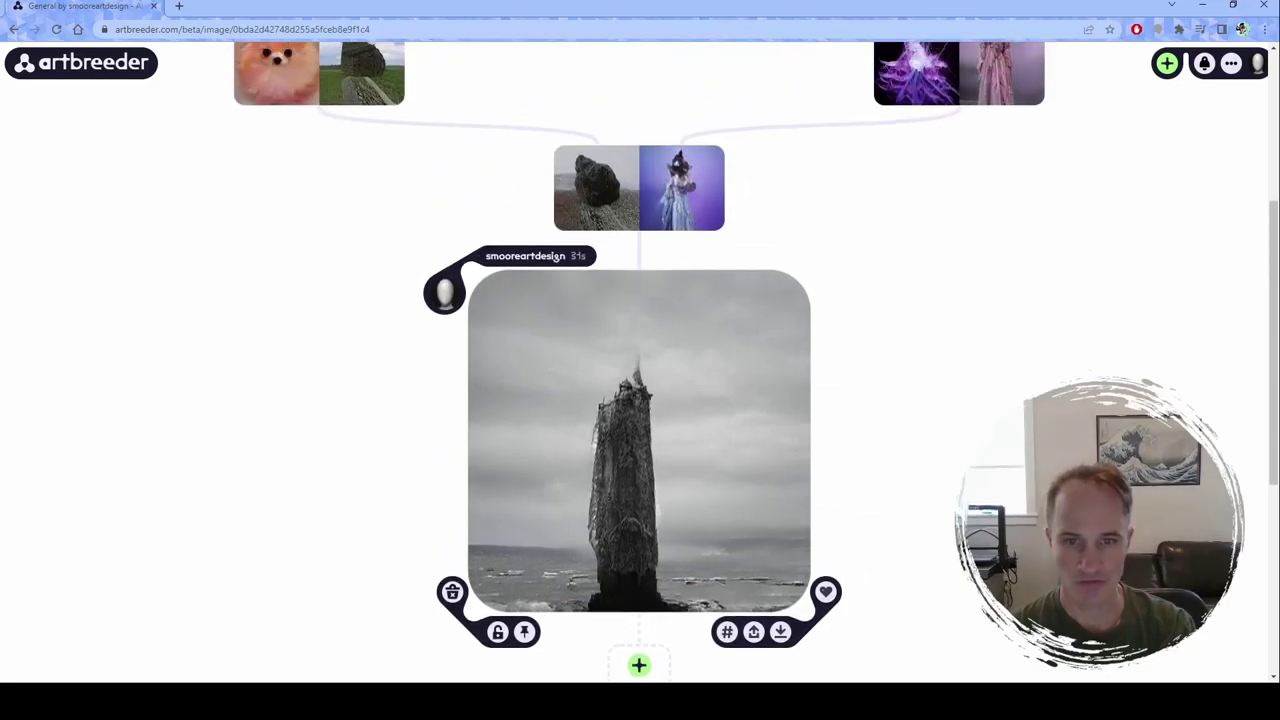
scroll(640, 360, up, 2)
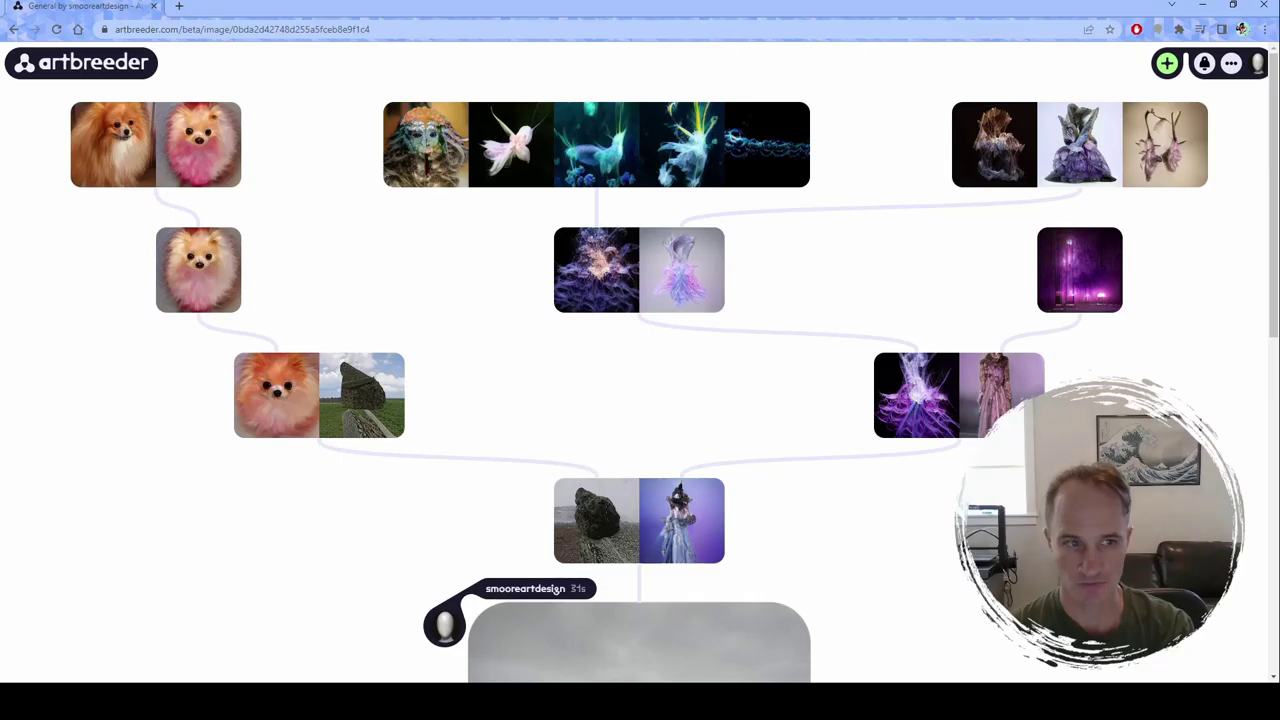
scroll(640, 360, down, 4)
scroll(640, 360, down, 1)
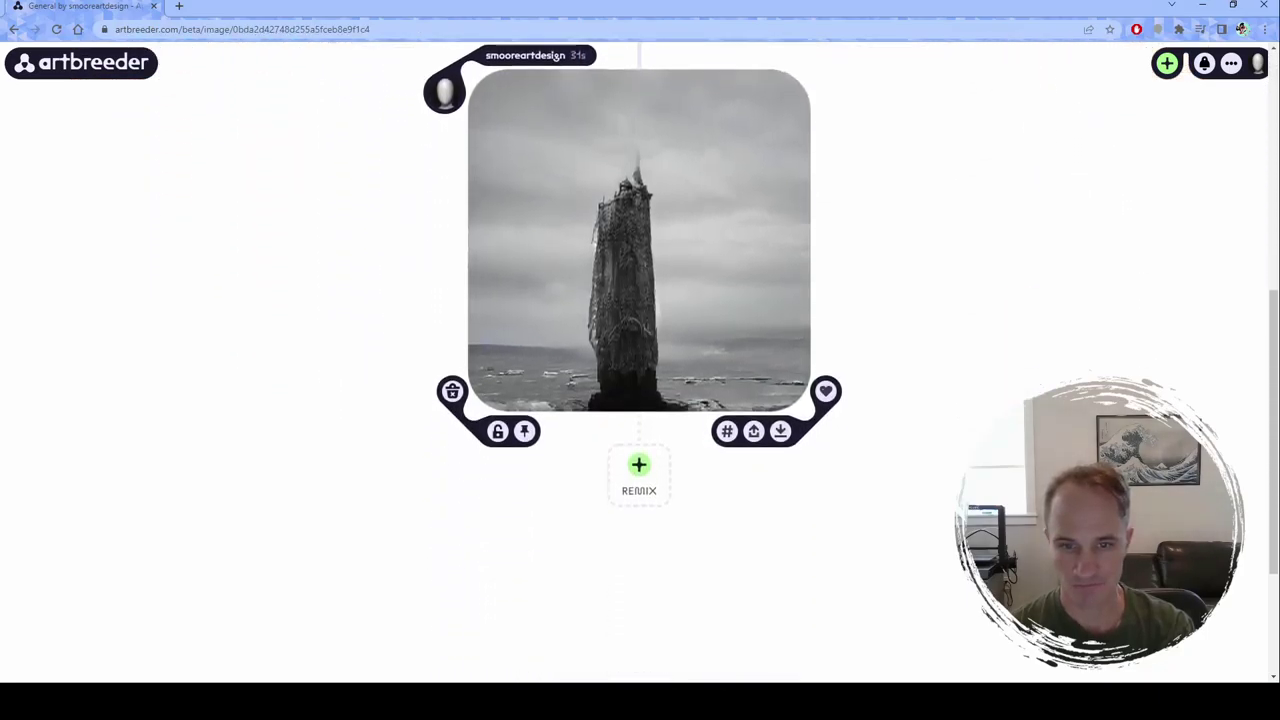
click(727, 431)
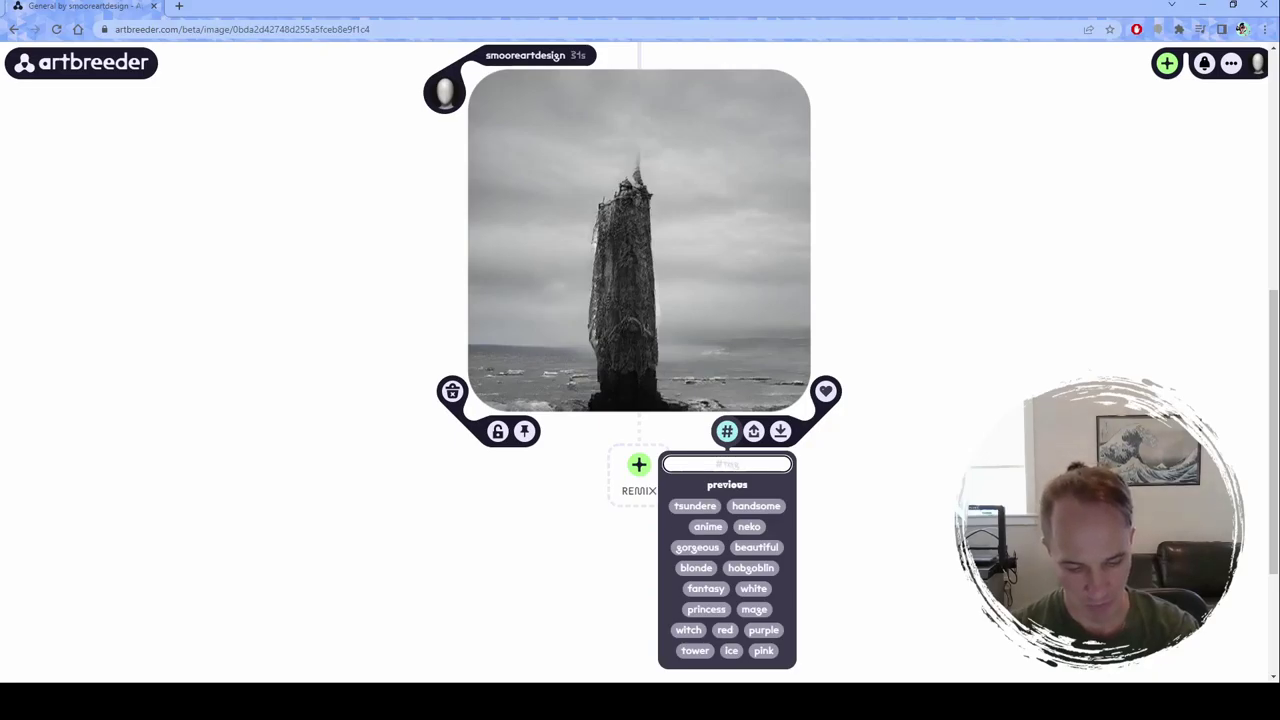
text(spire)
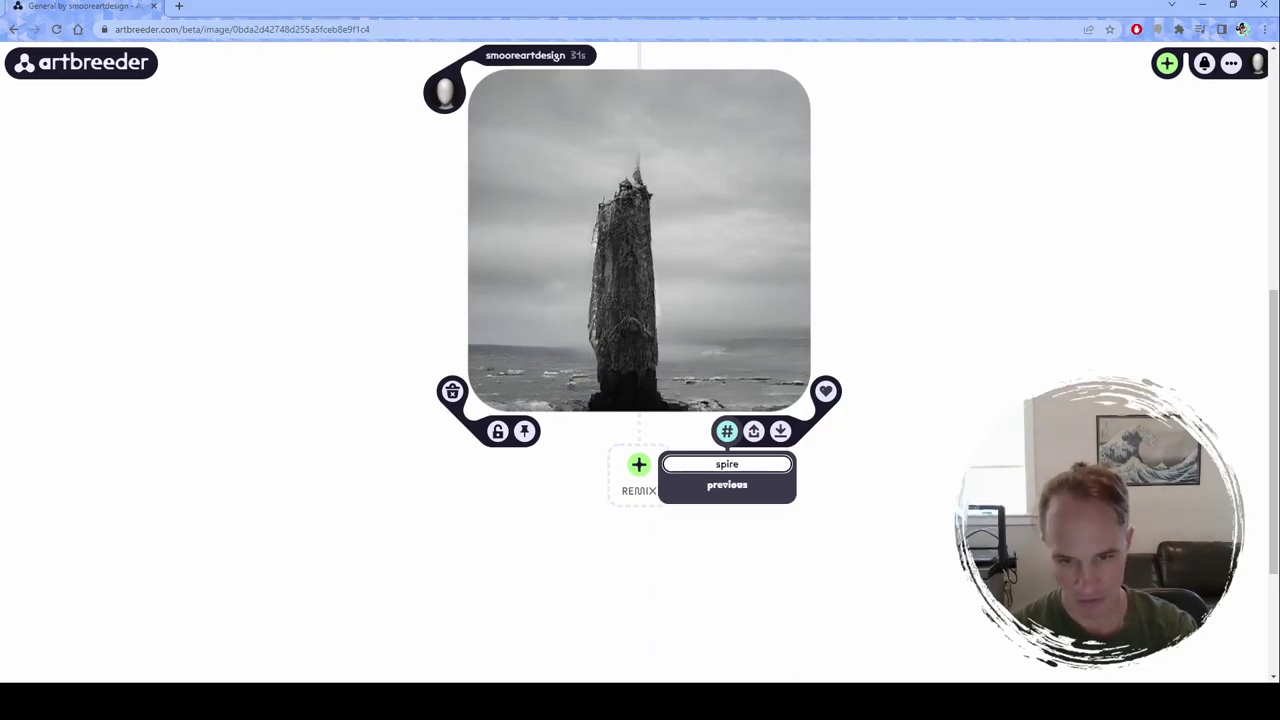
key(Return)
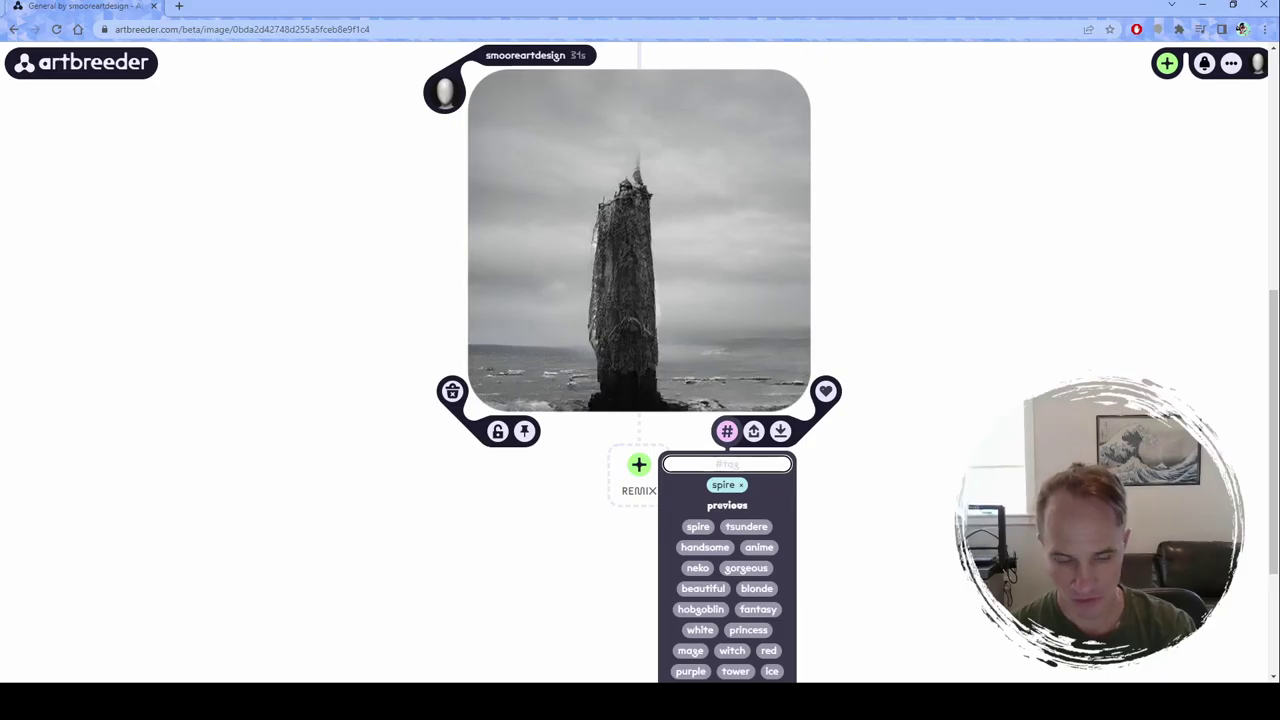
text(rco)
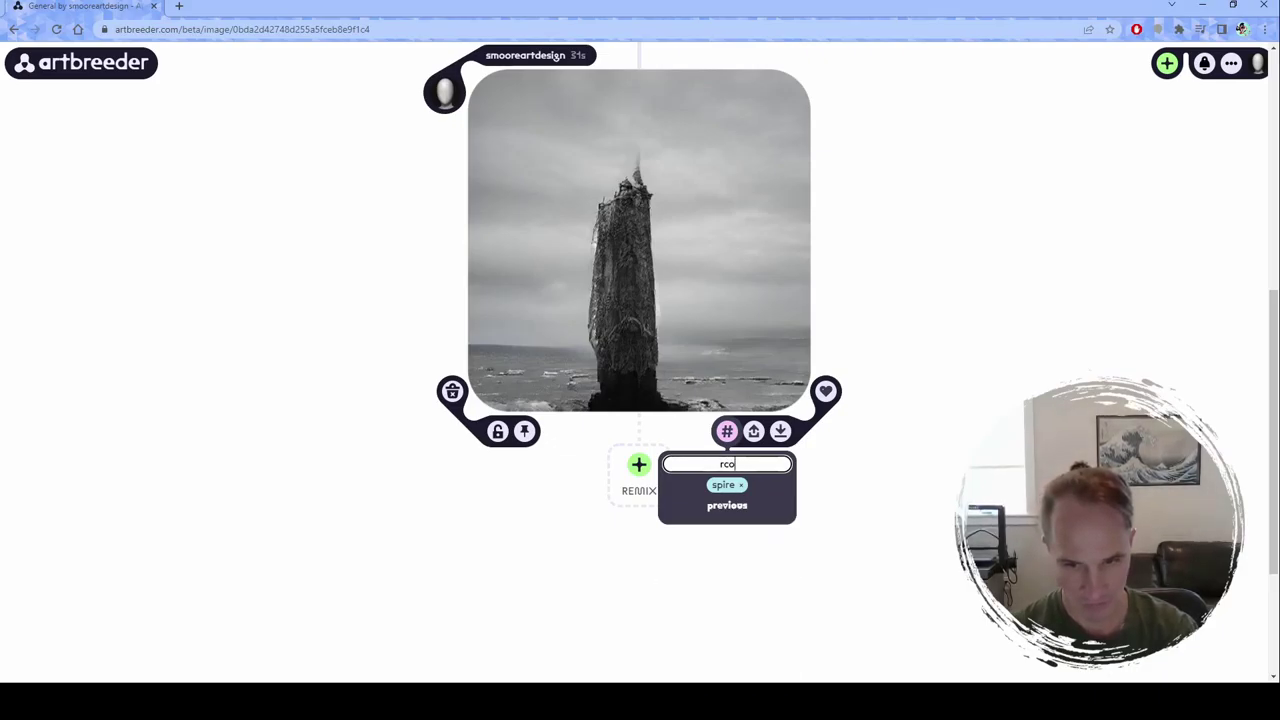
key(BackSpace)
key(BackSpace)
key(BackSpace)
text(rock)
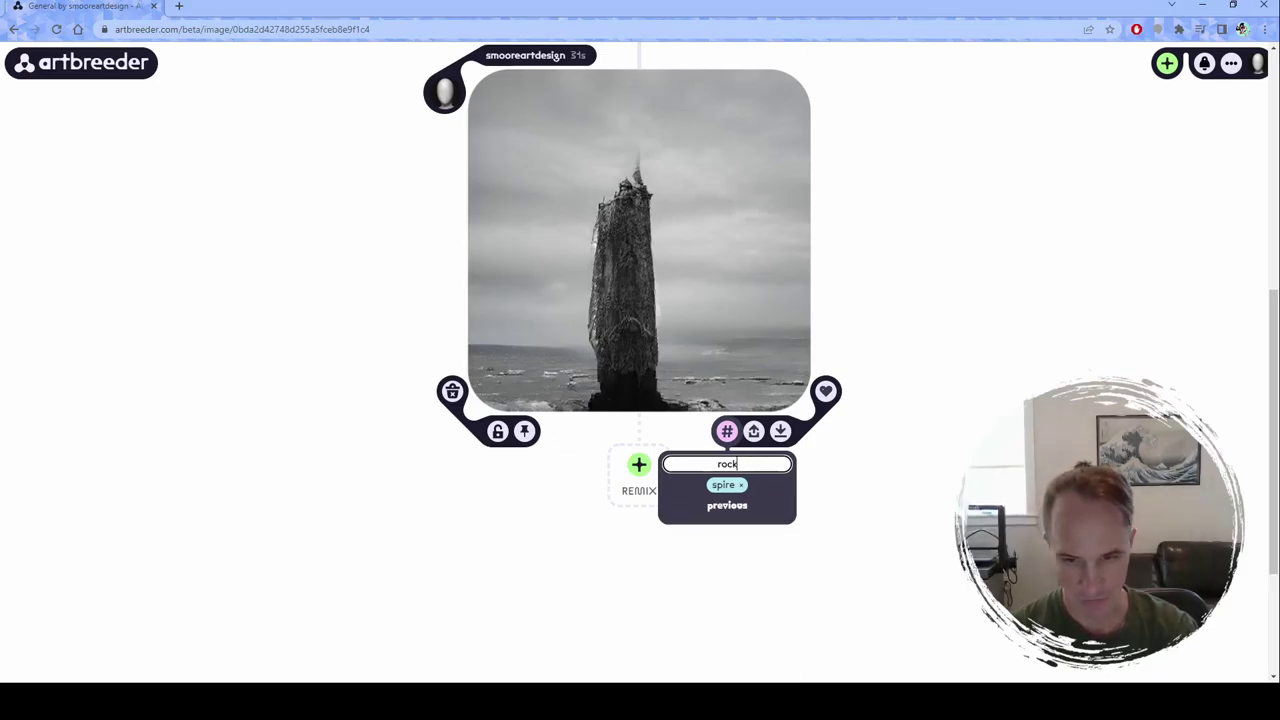
key(Return)
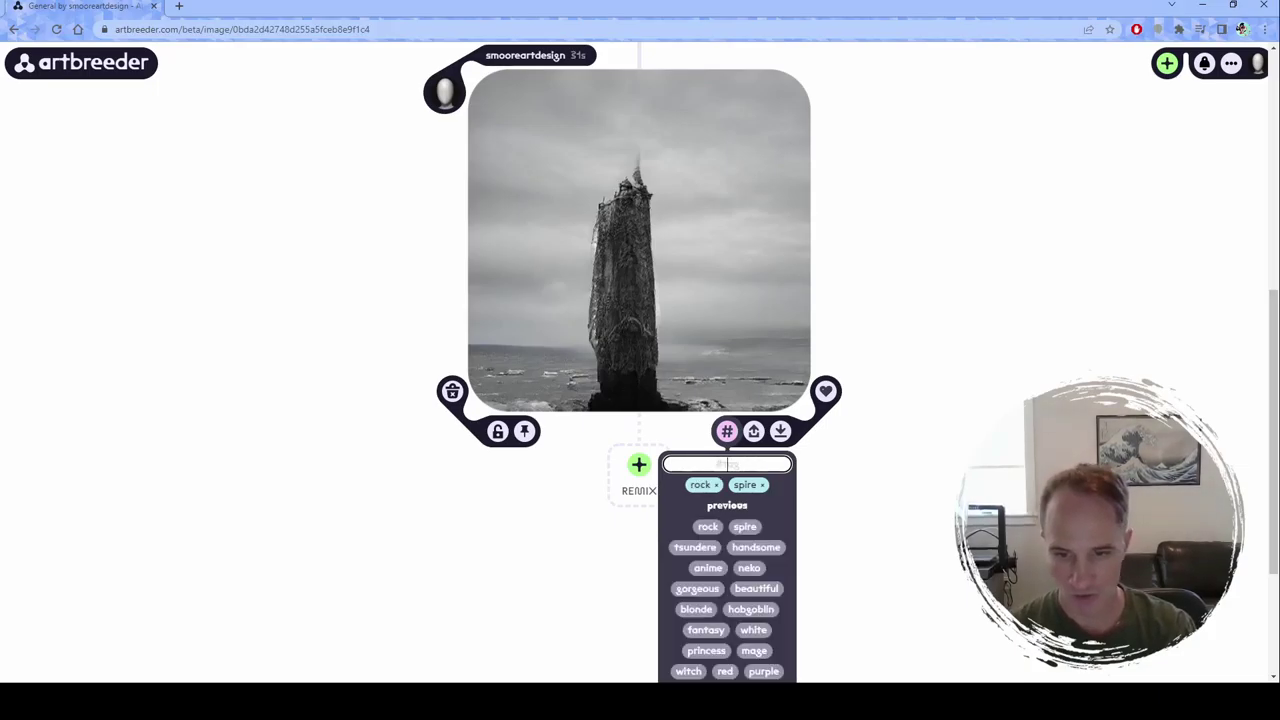
key(Escape)
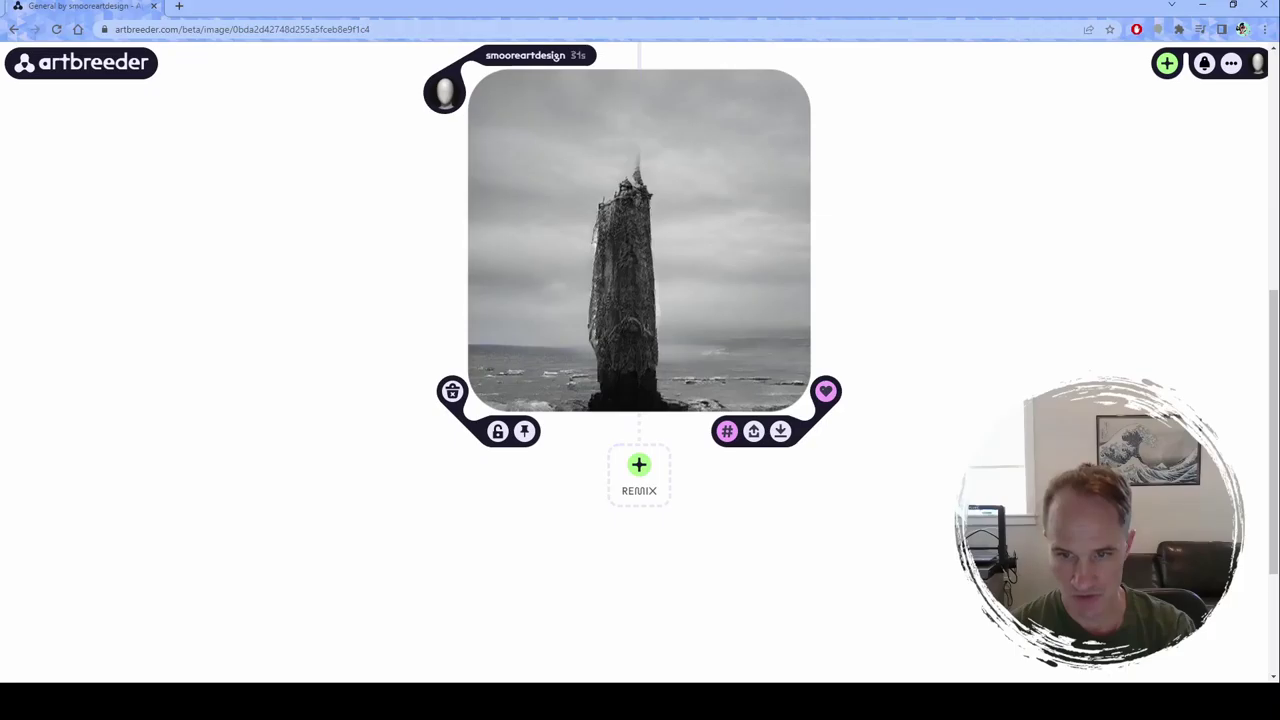
scroll(640, 300, up, 1)
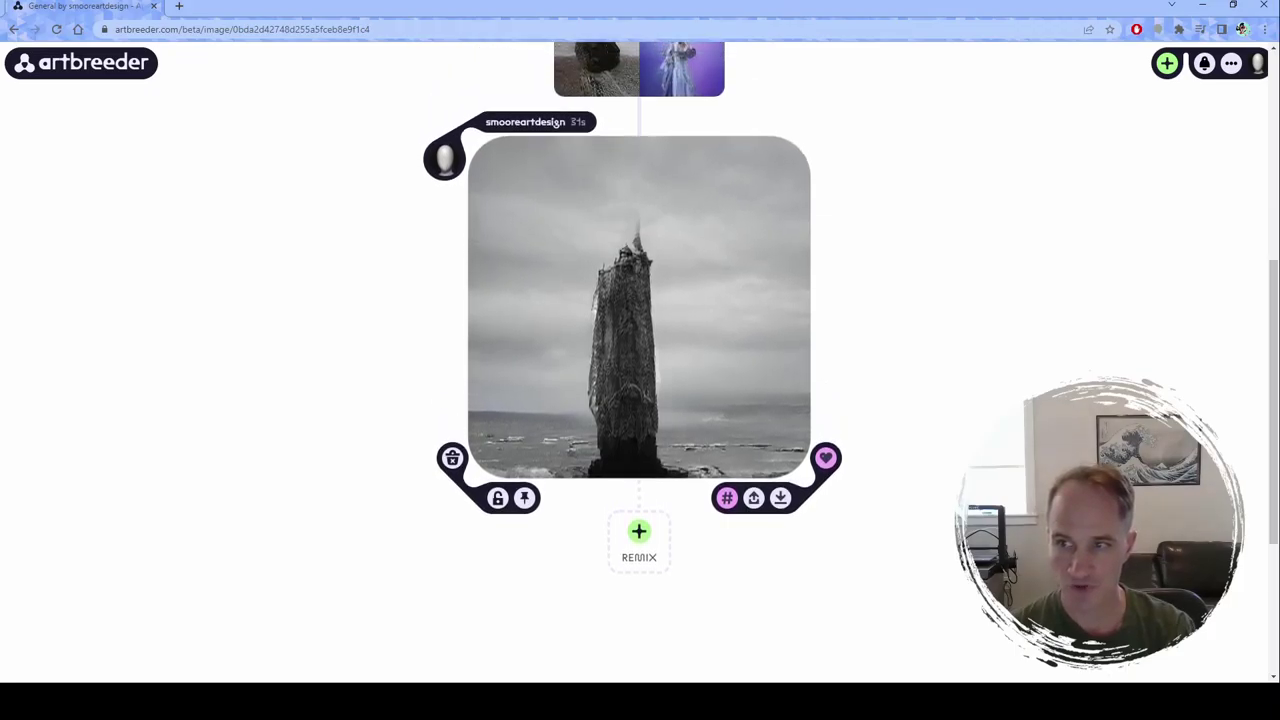
scroll(556, 123, up, 3)
scroll(556, 123, down, 3)
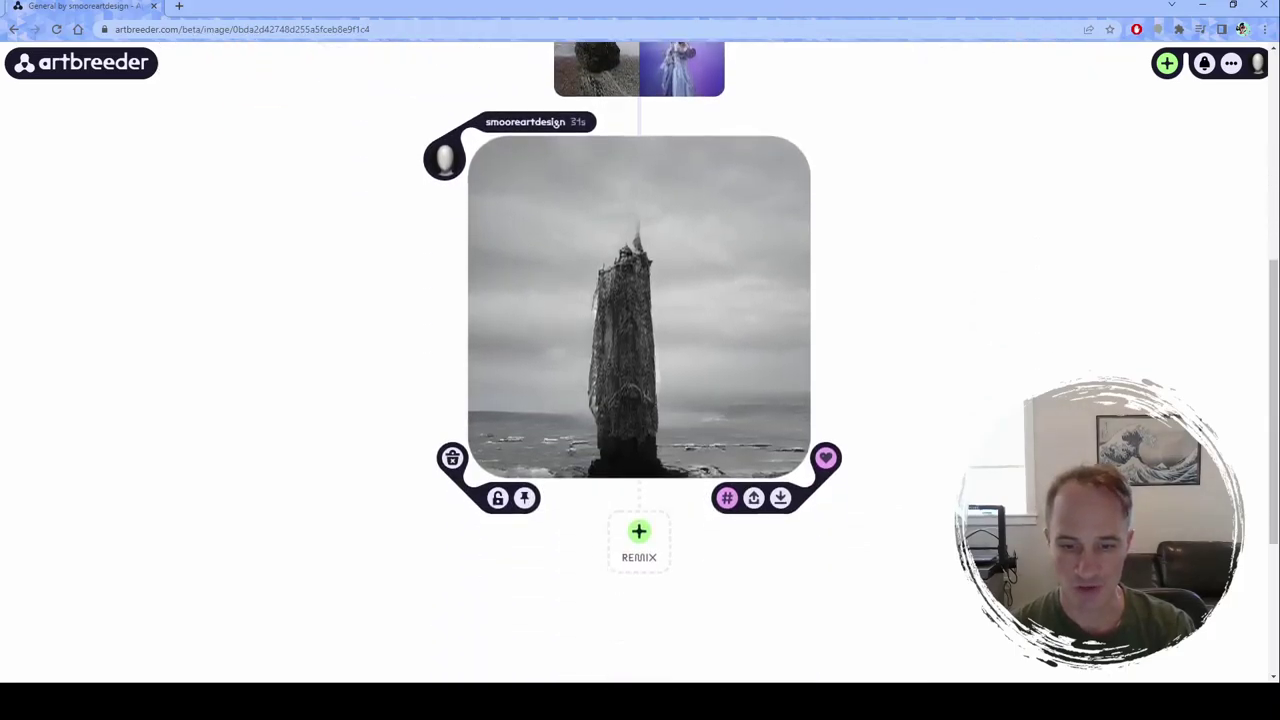
Step: Breed the spire image with the castle-by-the-sea image, found by searching the tag 'castle'
click(629, 400)
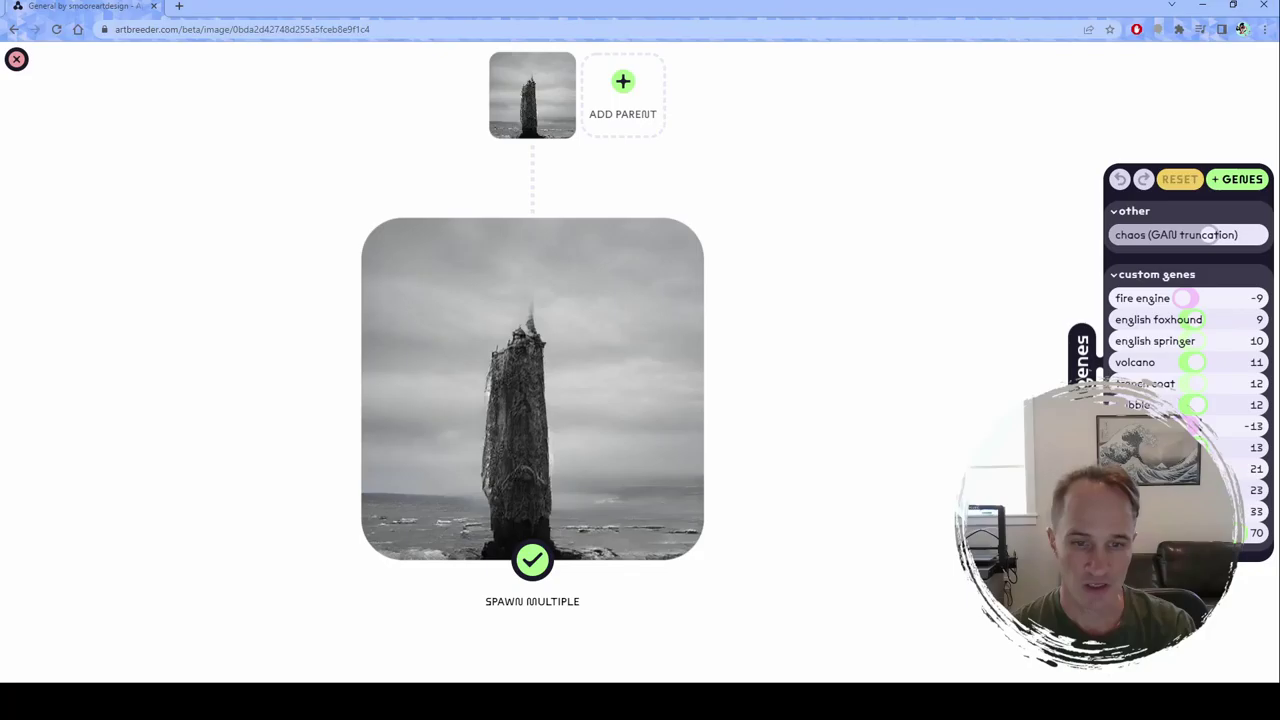
click(622, 95)
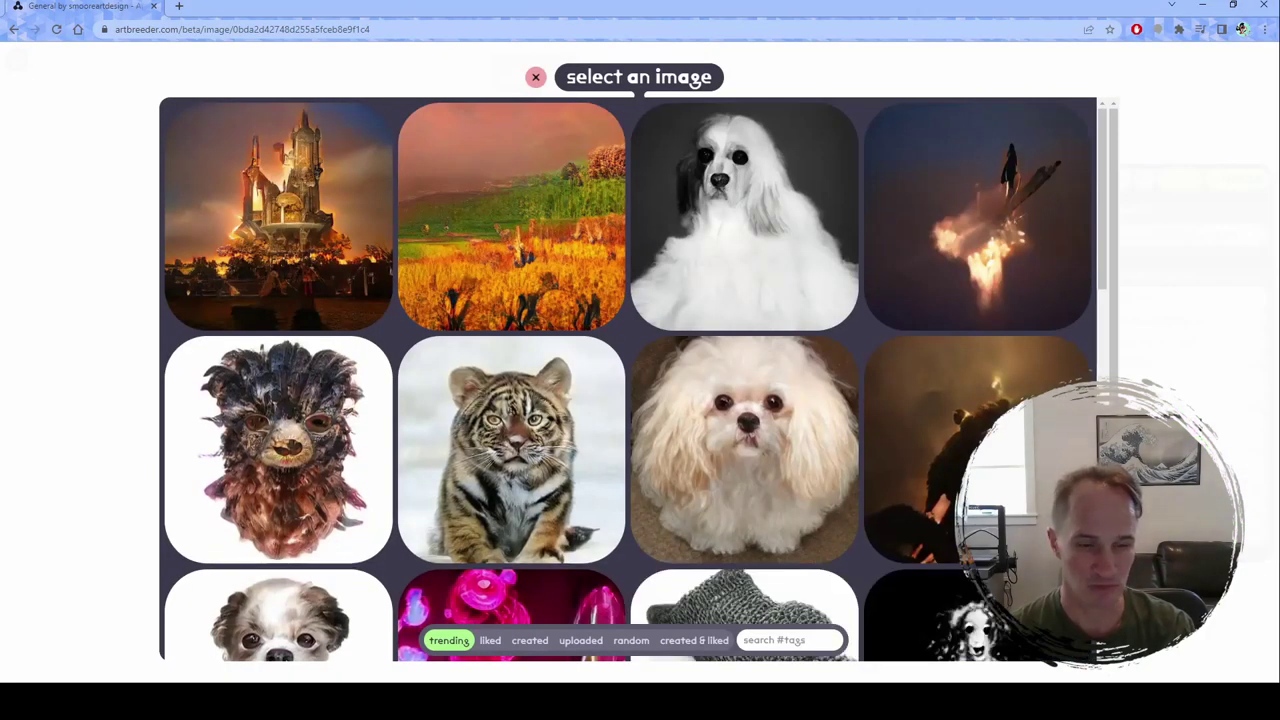
scroll(630, 380, down, 3)
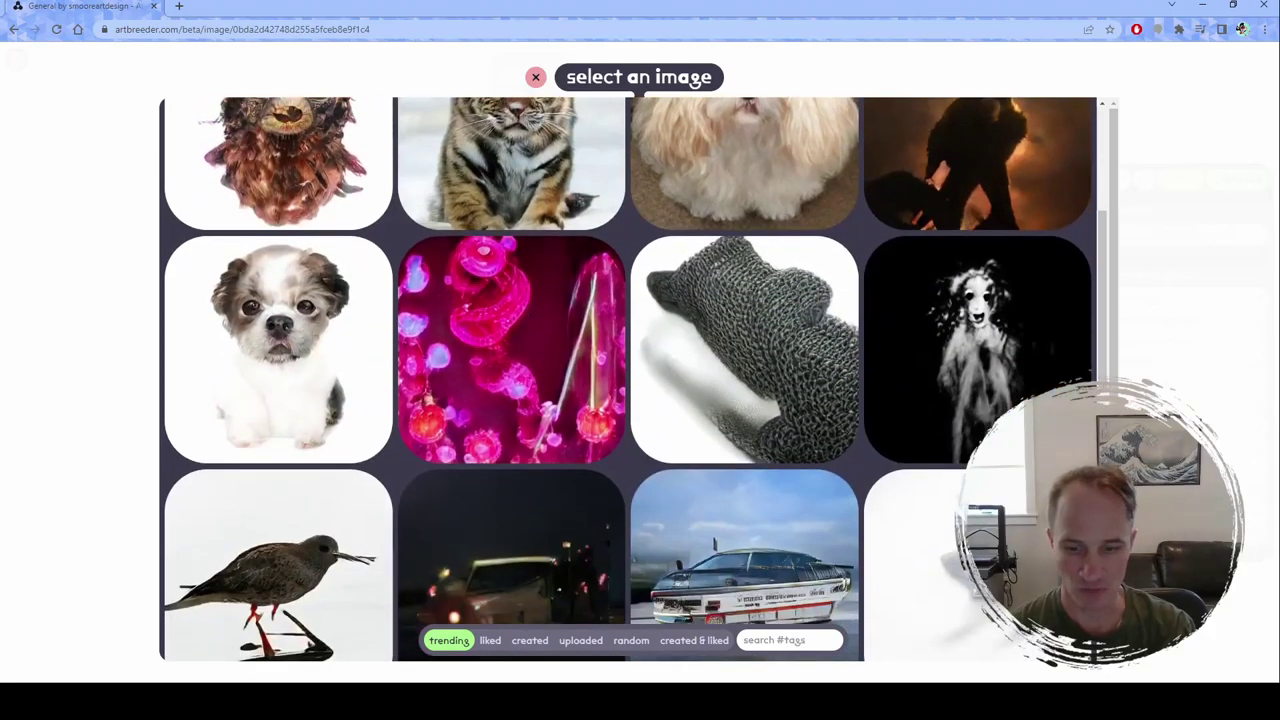
click(789, 640)
text(cast)
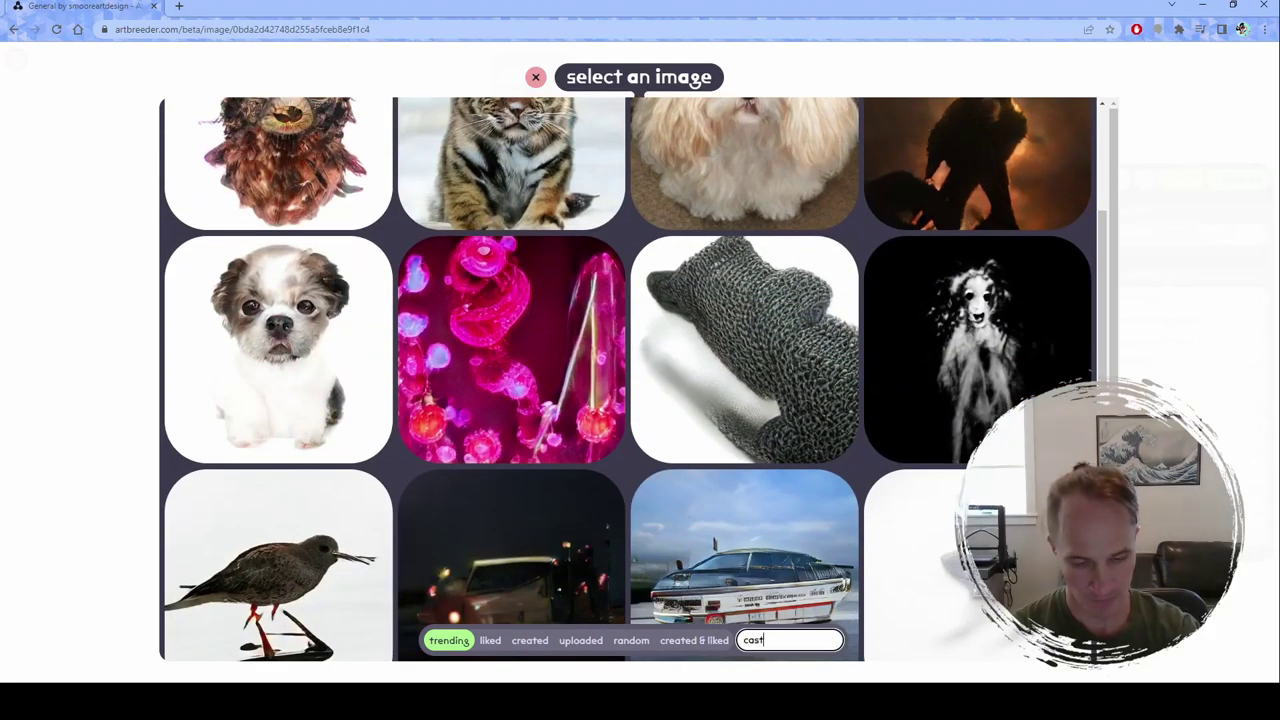
text(le)
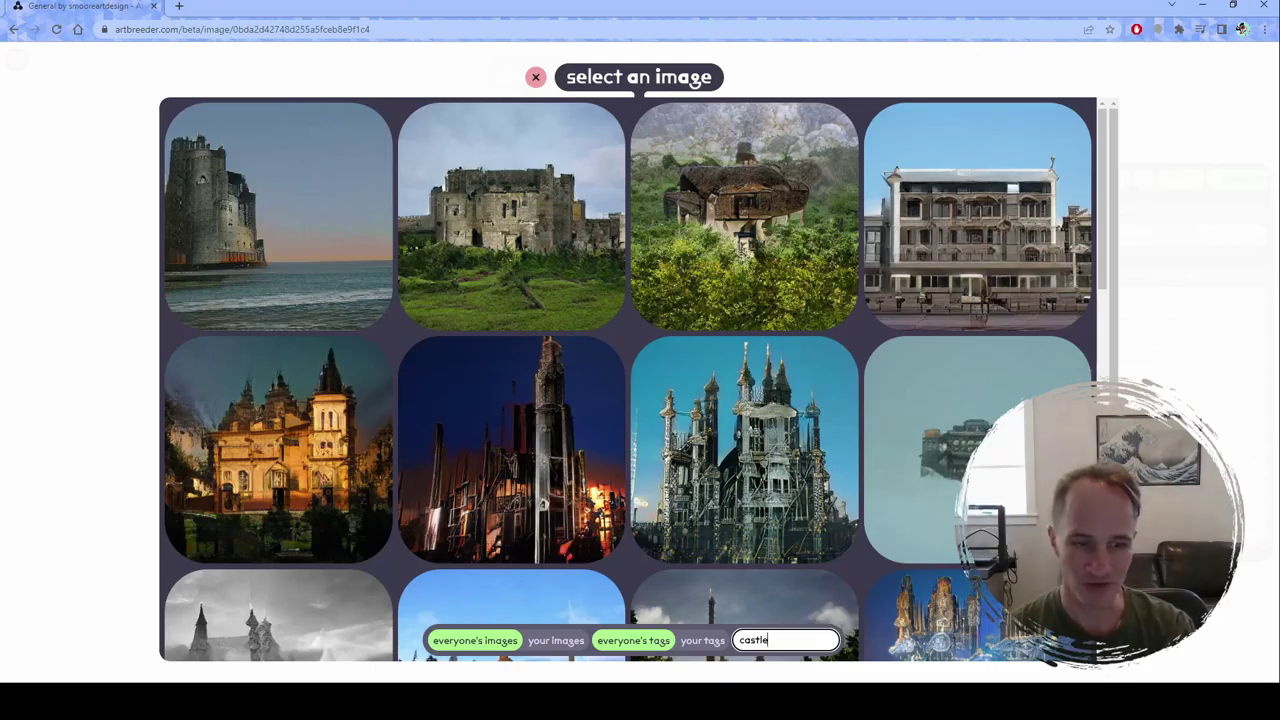
click(278, 215)
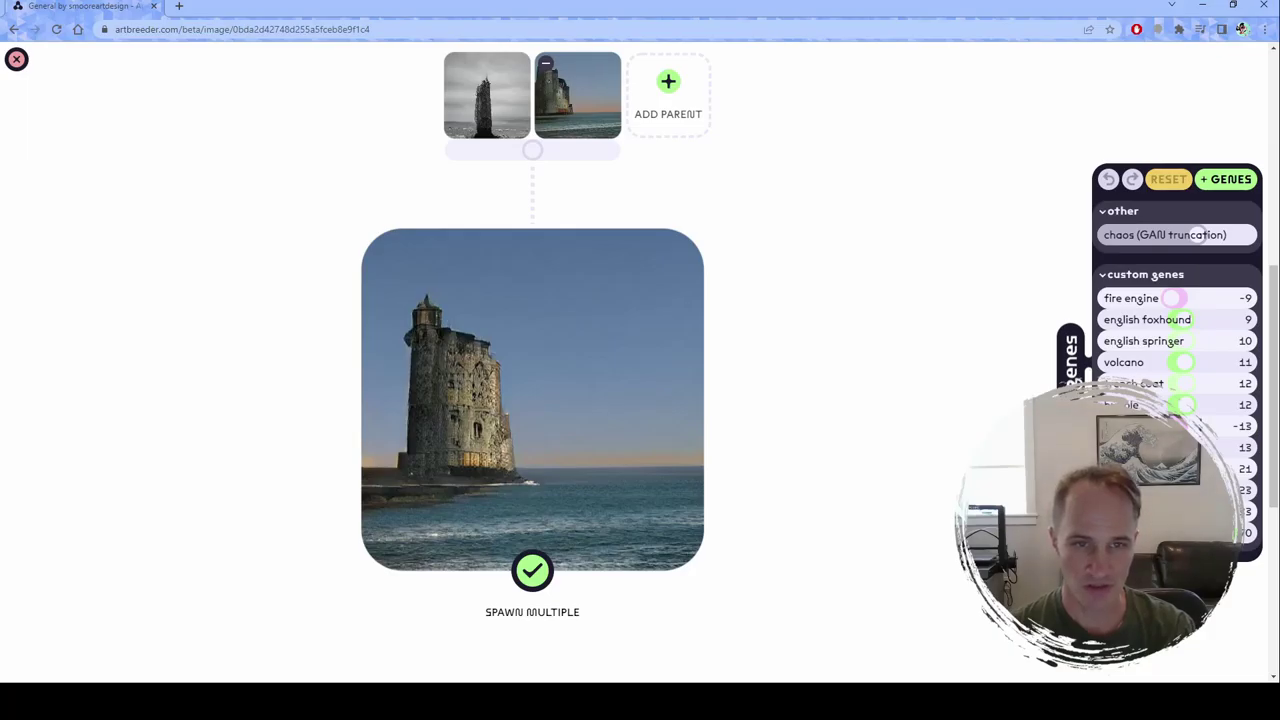
Step: Spawn multiple children and save the middle glassy tower image
click(532, 571)
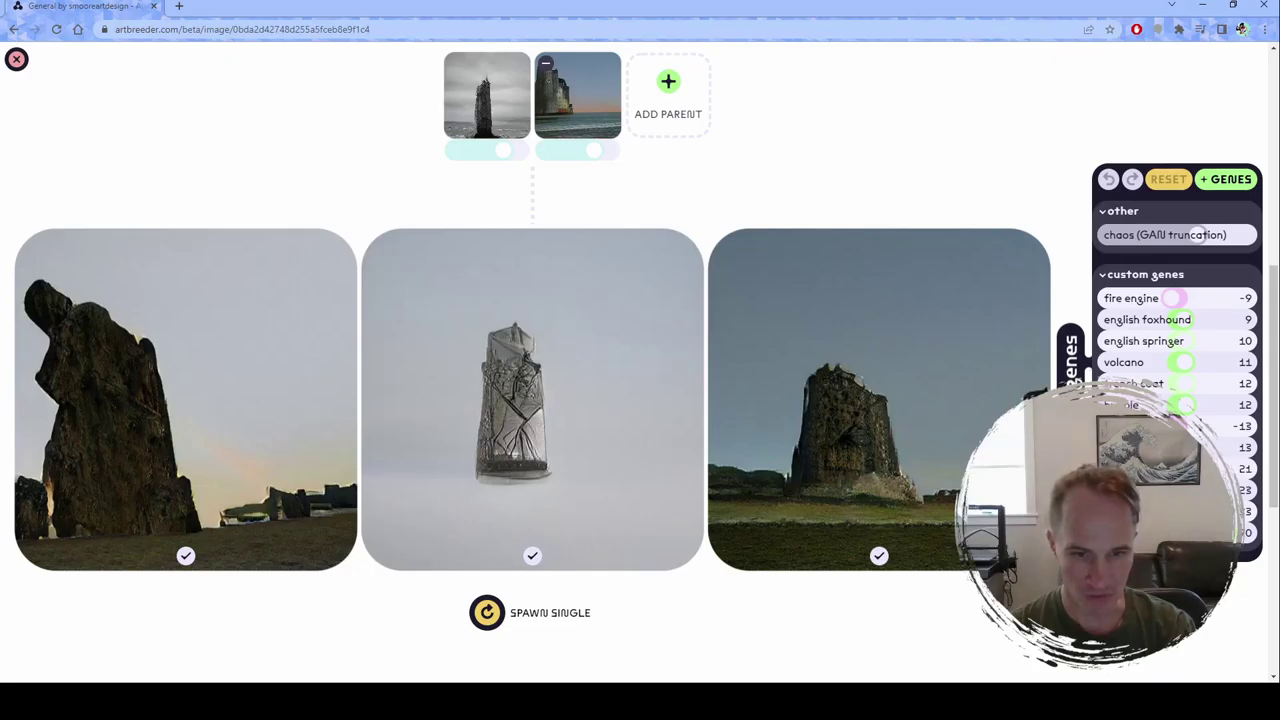
click(514, 414)
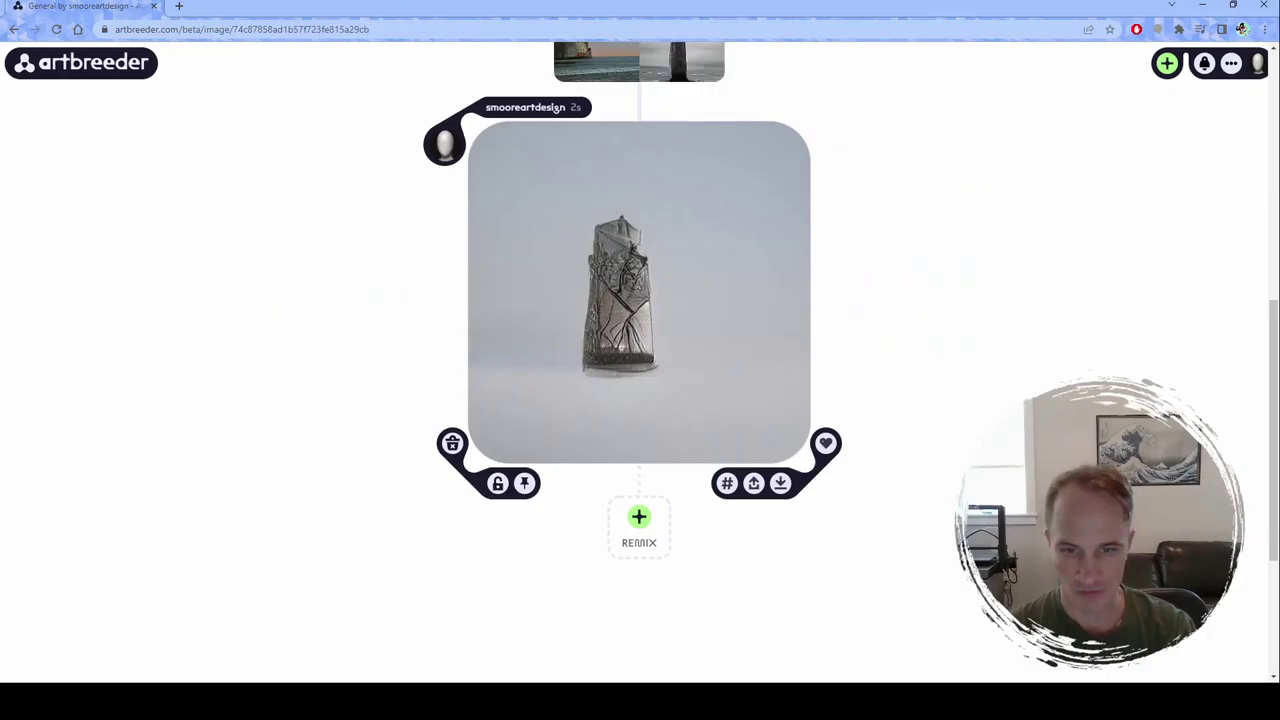
Step: Tag the glassy tower image 'crystal' and view its parent lineage above it
click(727, 483)
text(crs)
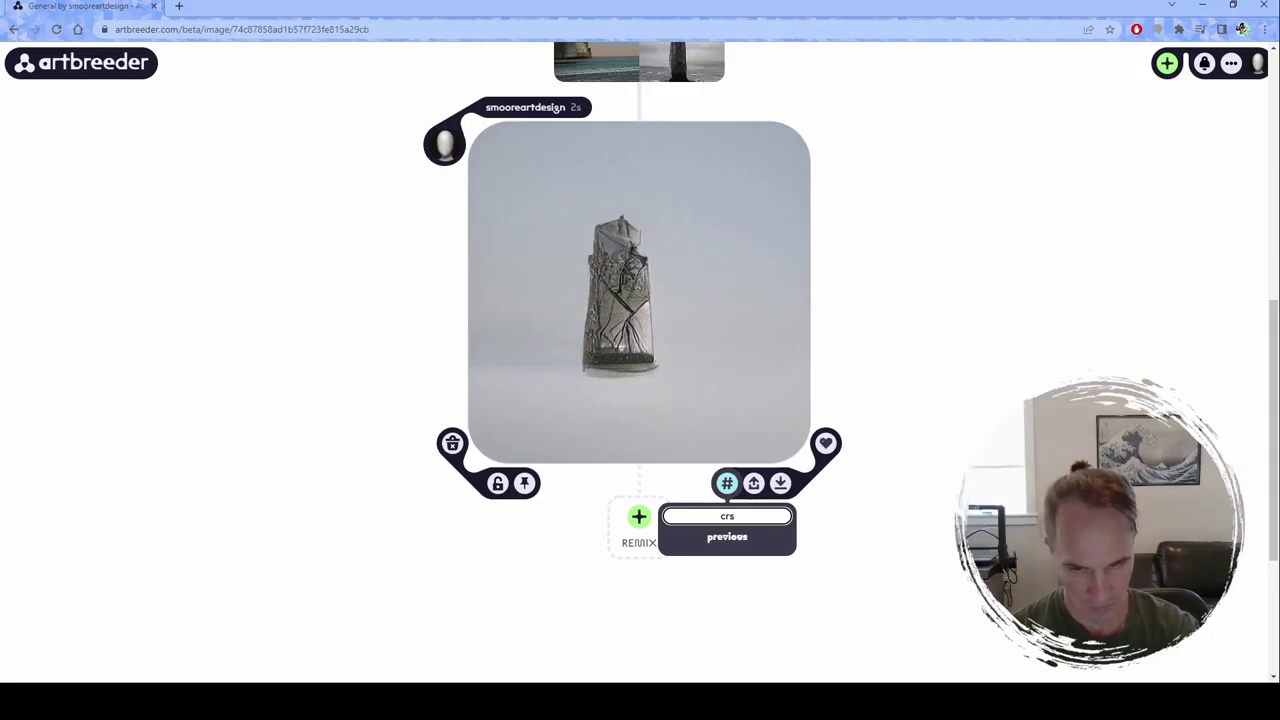
key(BackSpace)
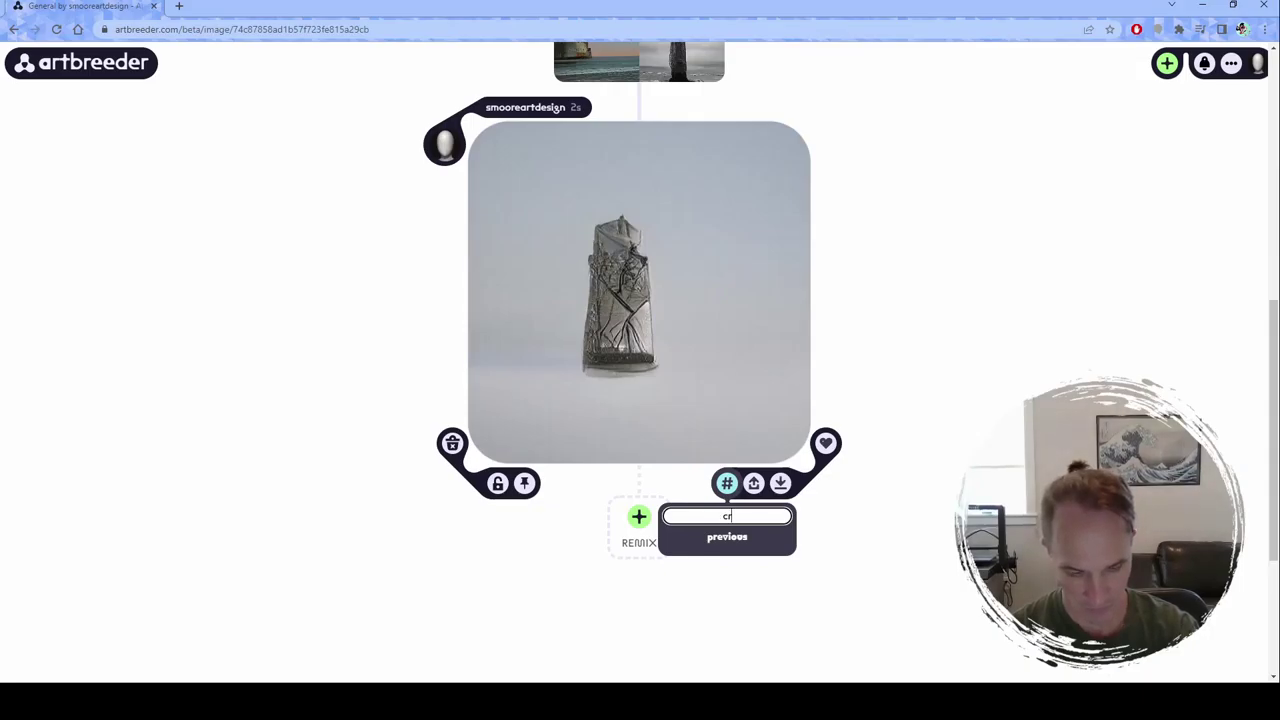
text(ystal)
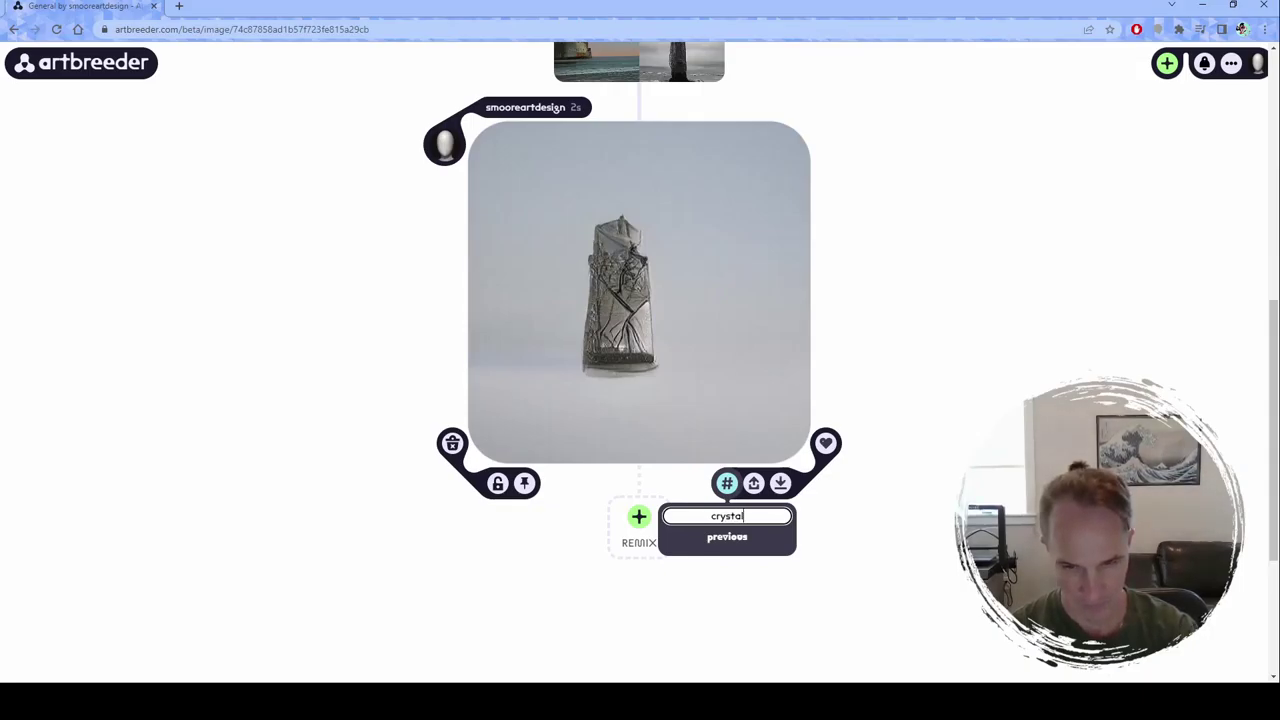
key(Return)
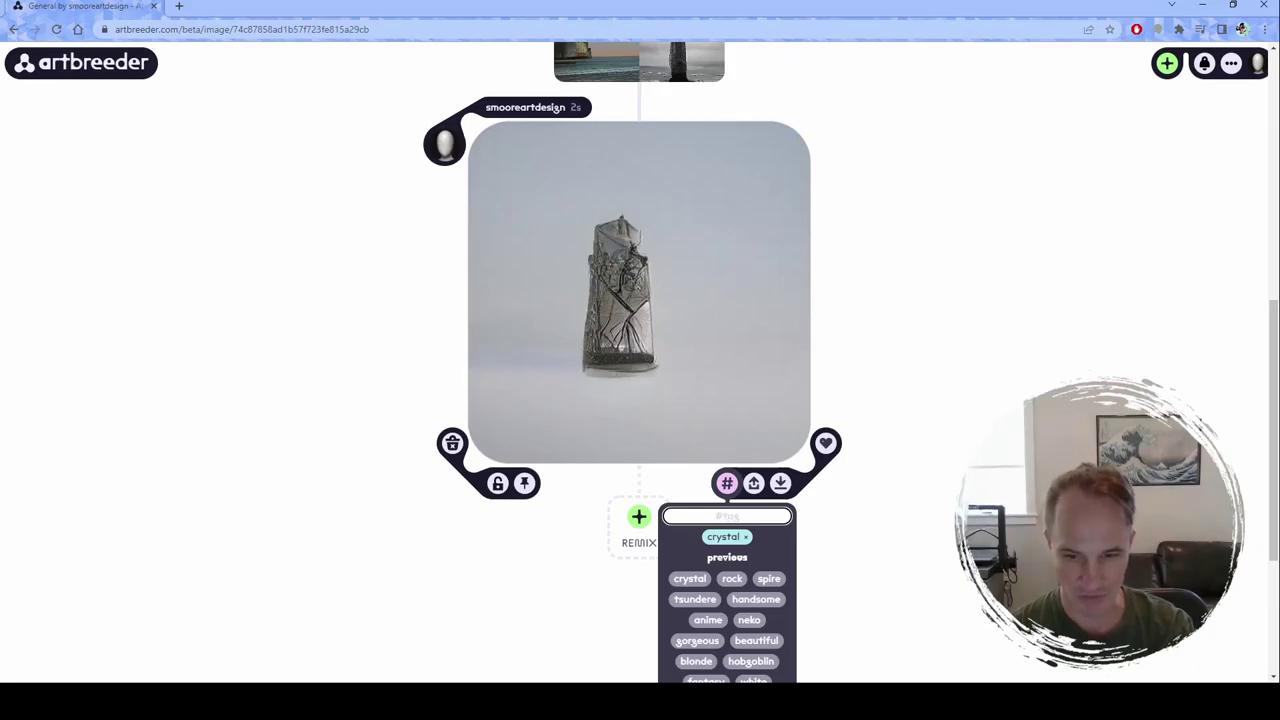
key(Escape)
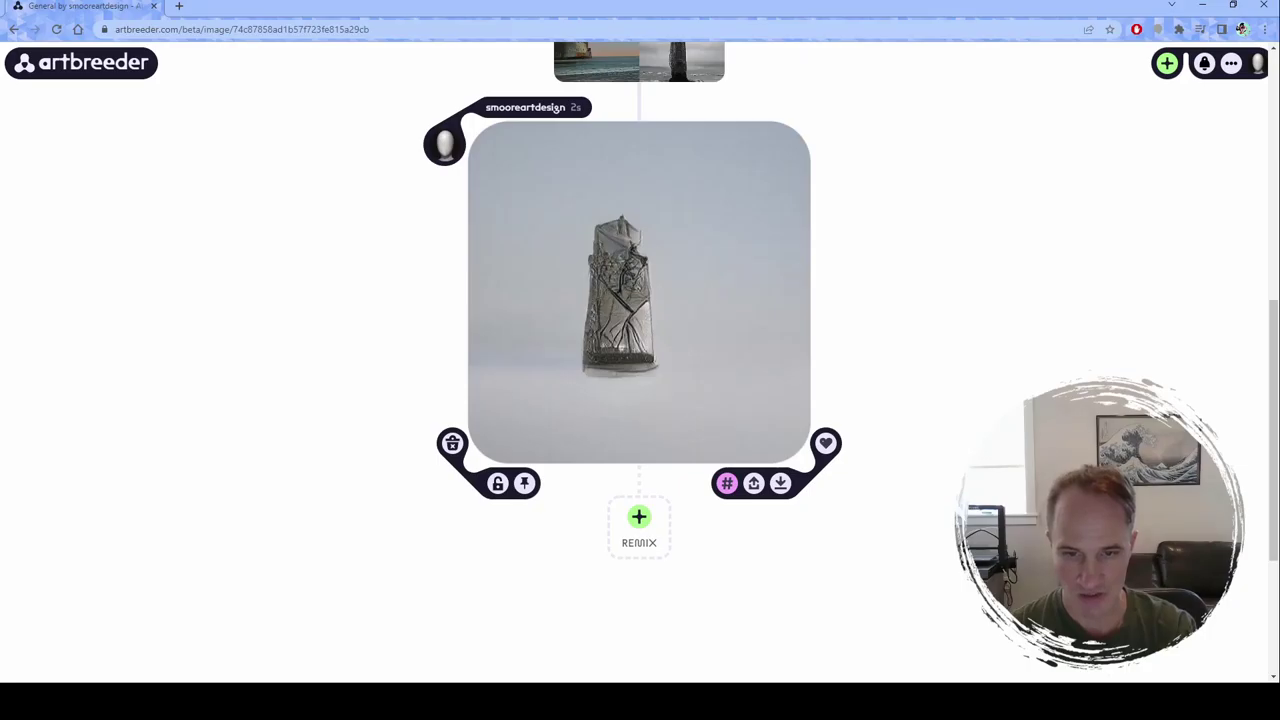
scroll(640, 360, up, 1)
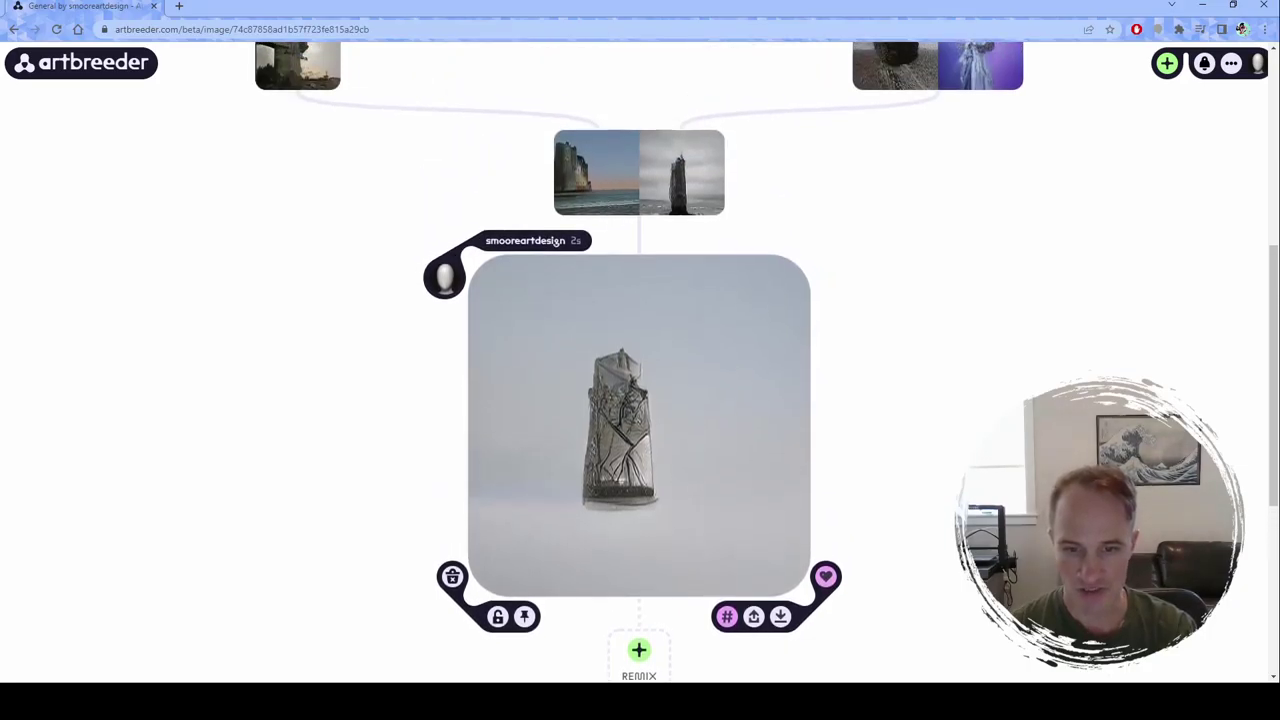
scroll(640, 360, down, 1)
scroll(640, 360, up, 3)
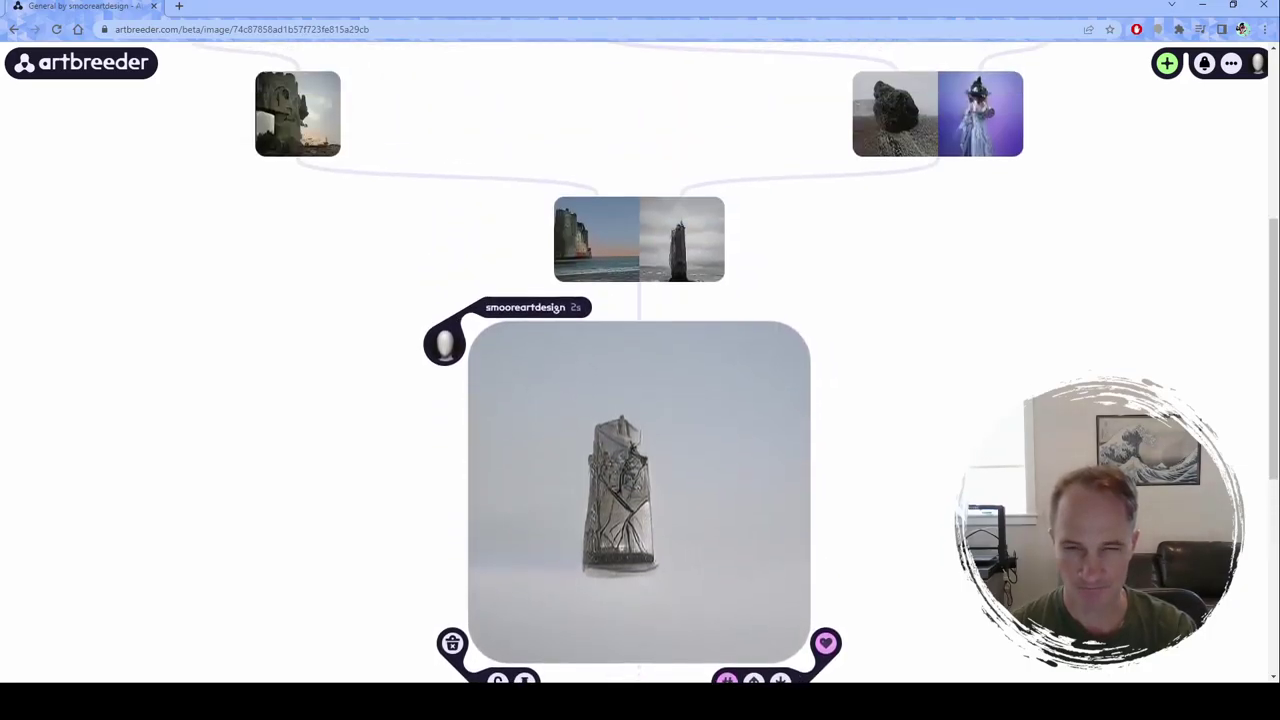
scroll(557, 510, up, 1)
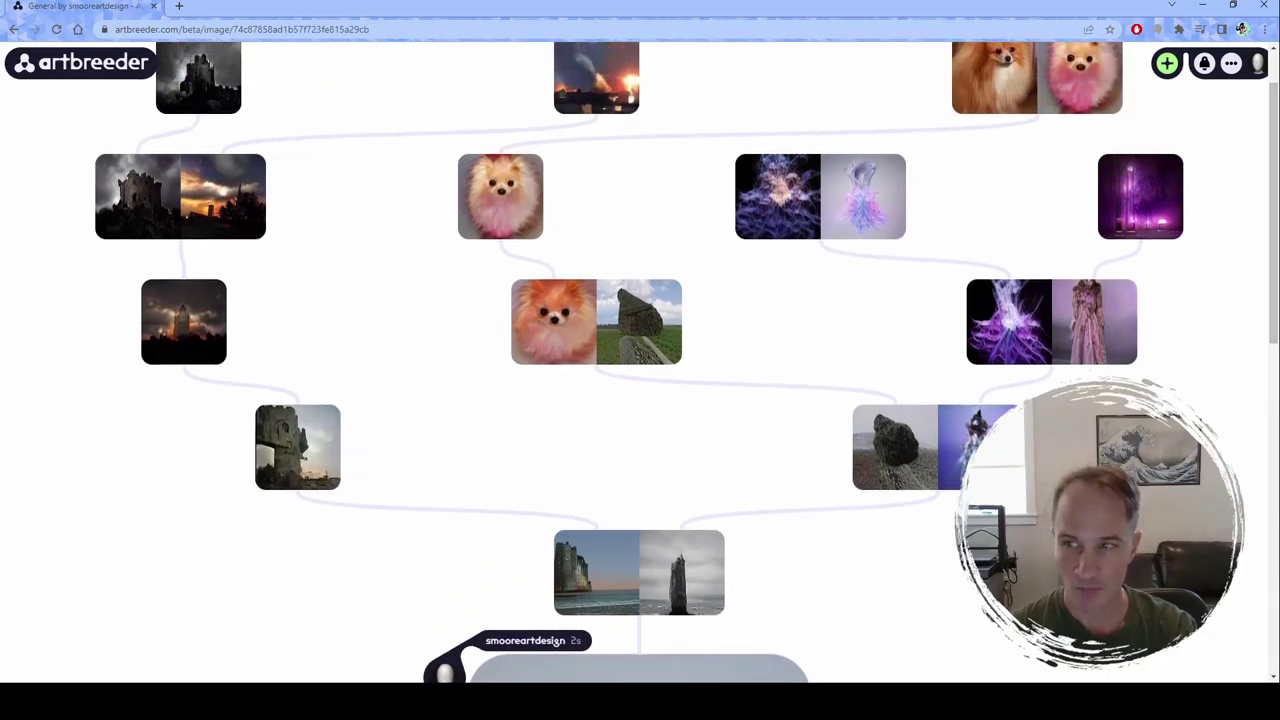
Step: Open the snowy mountain landscape from the profile gallery and browse its ancestor images
click(530, 634)
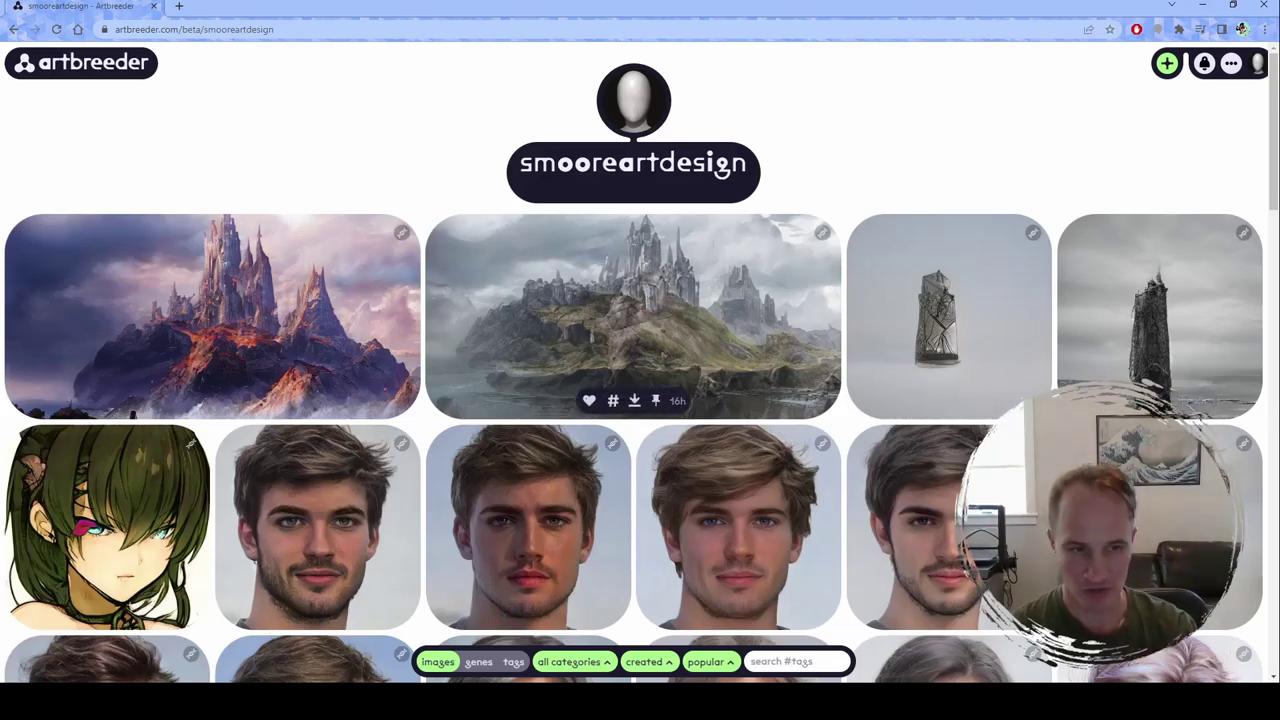
scroll(530, 400, down, 10)
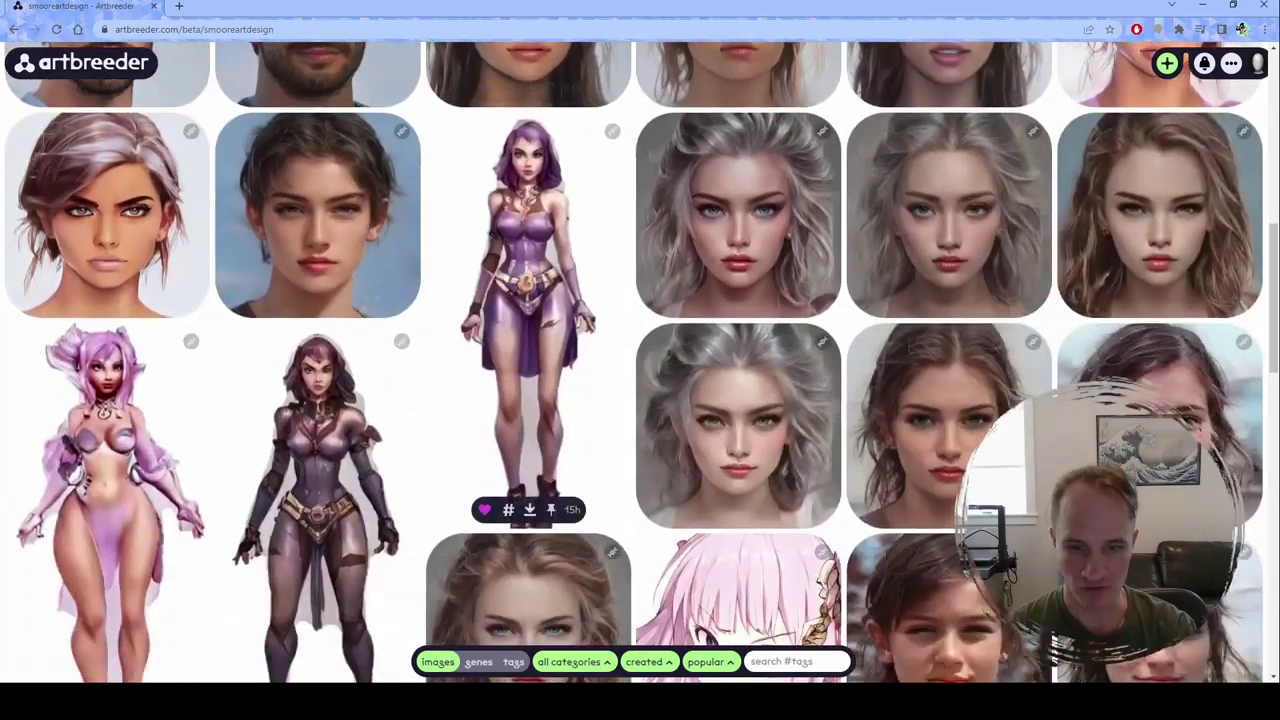
scroll(530, 400, down, 12)
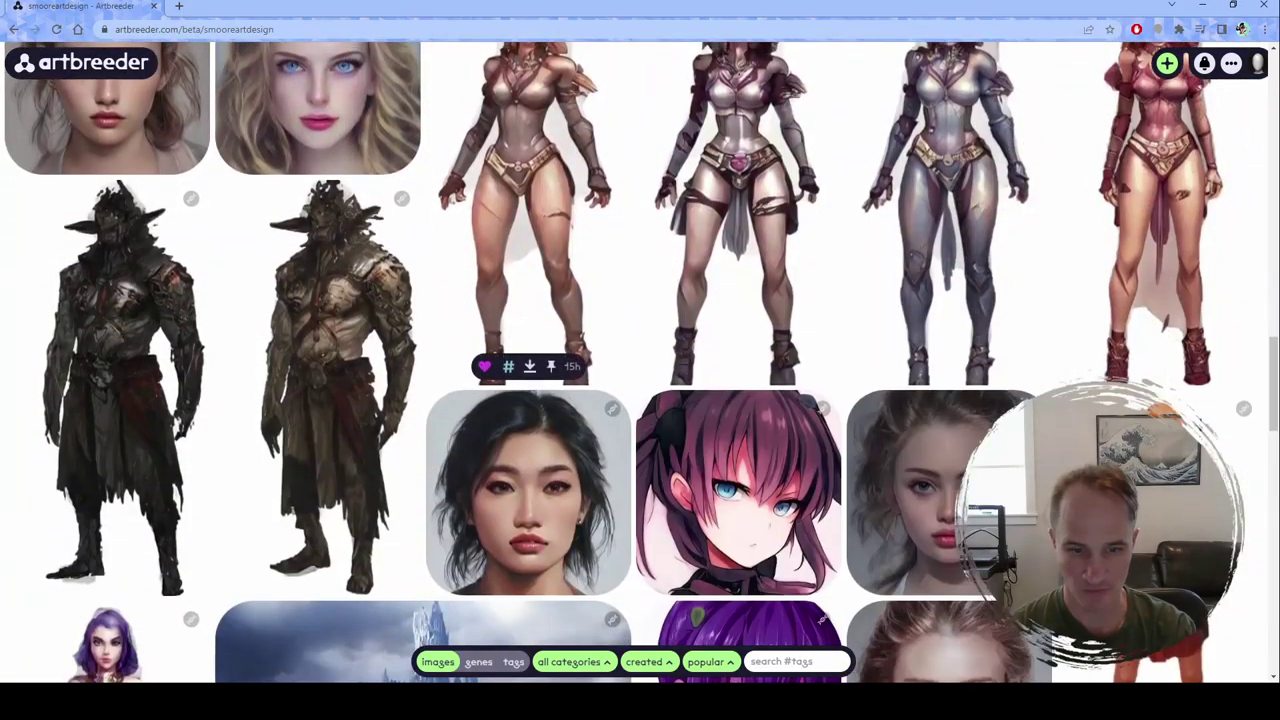
scroll(530, 370, up, 3)
scroll(530, 370, down, 6)
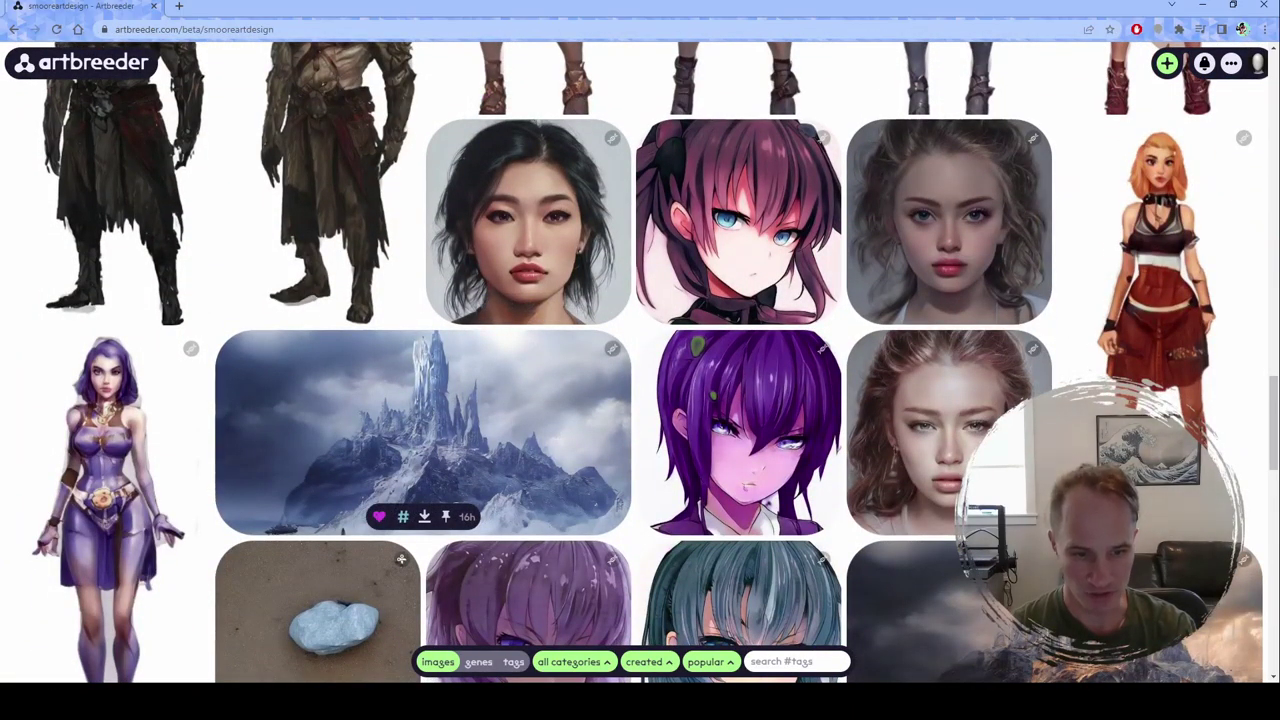
click(420, 420)
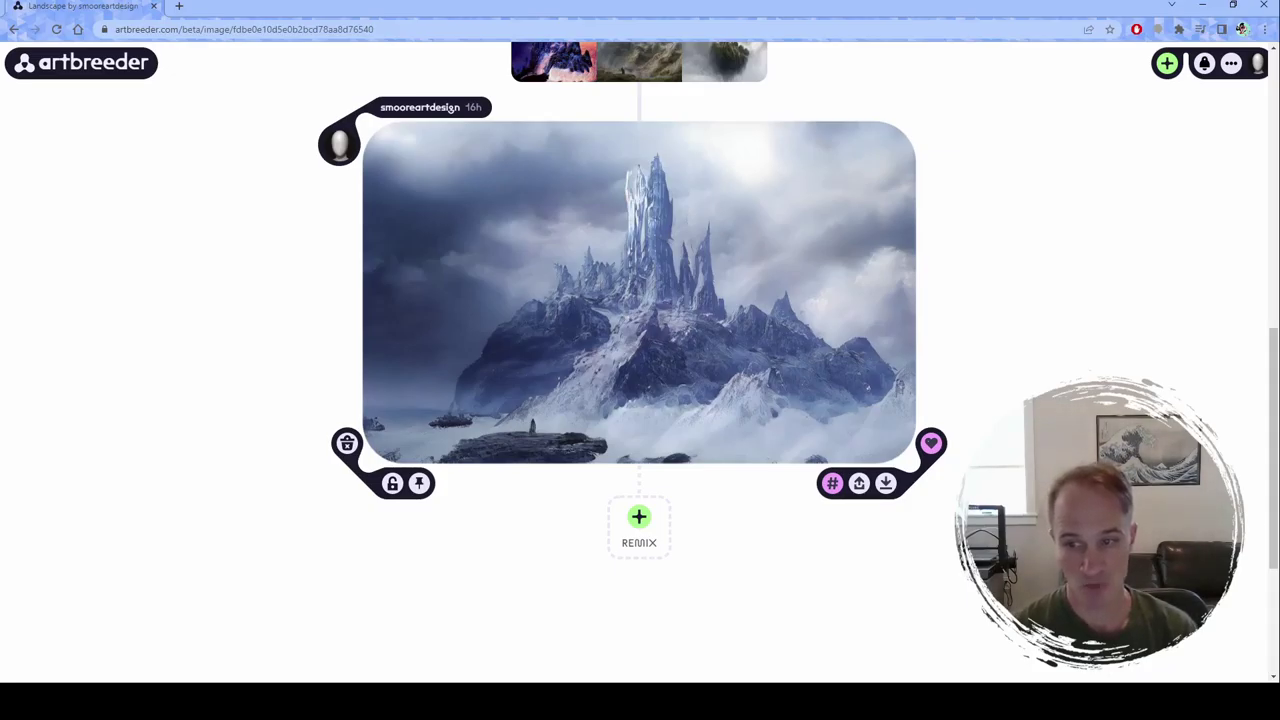
scroll(640, 360, up, 6)
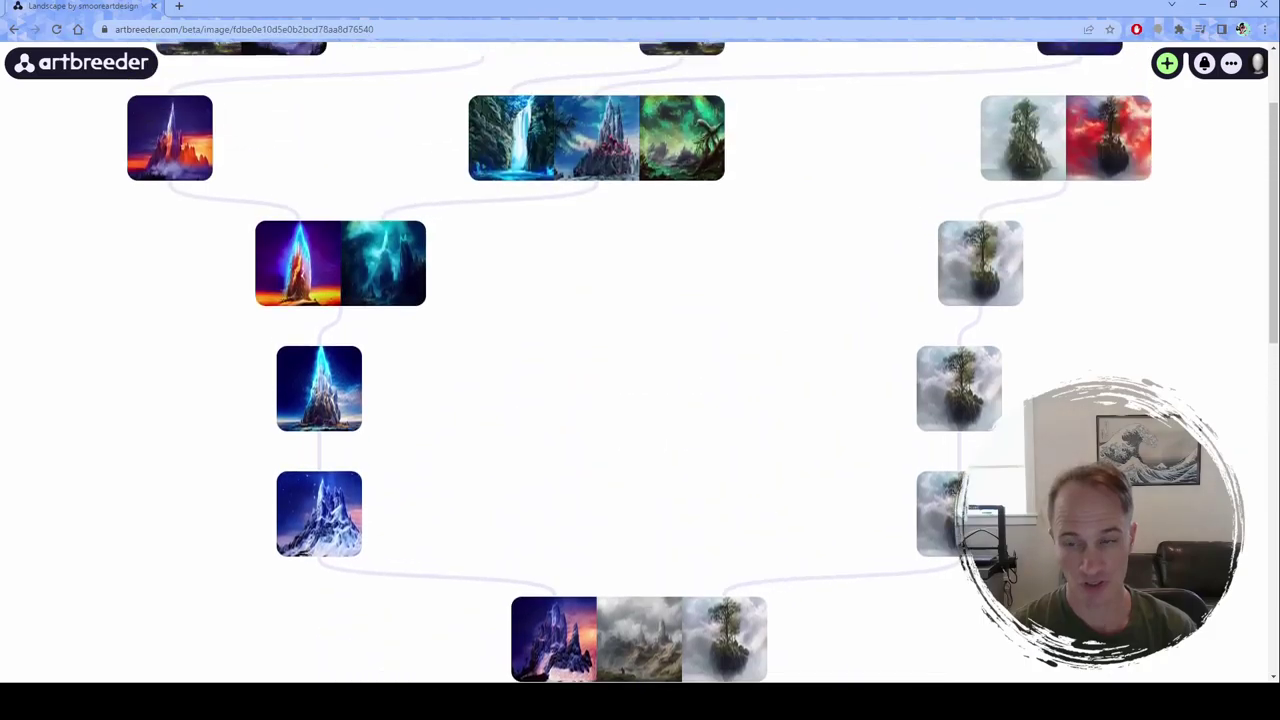
scroll(640, 360, up, 2)
scroll(640, 360, down, 2)
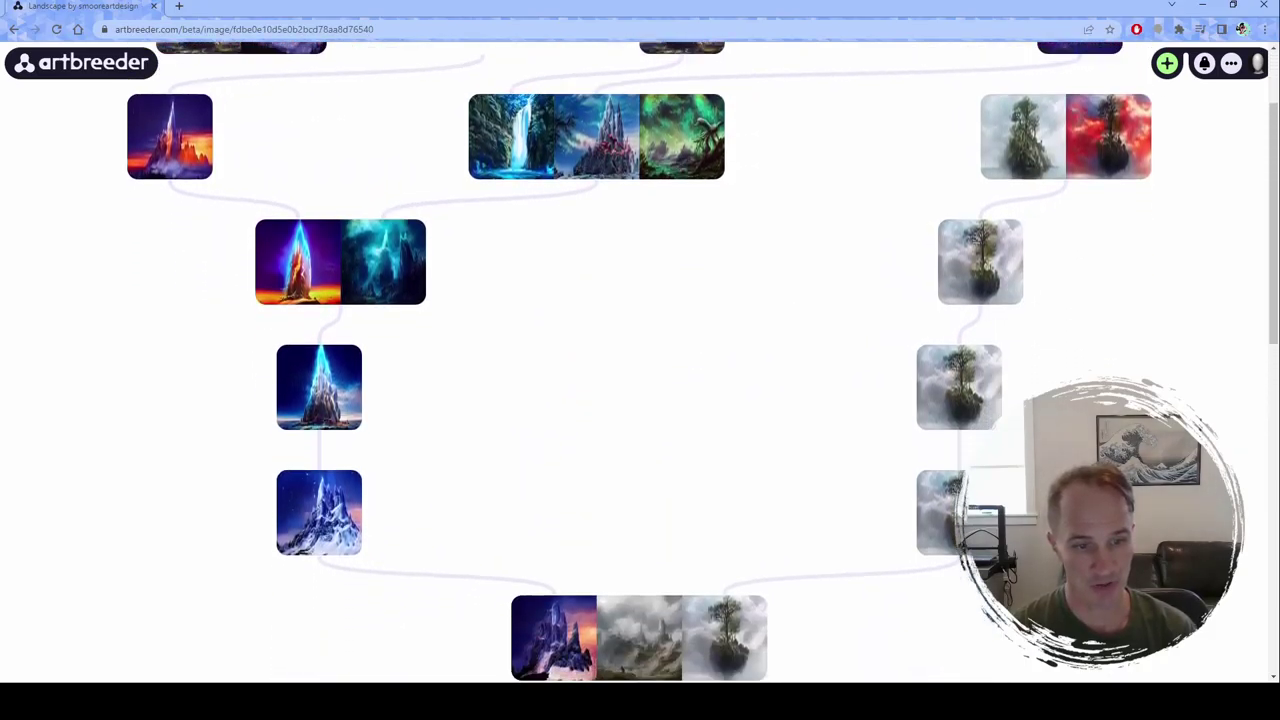
scroll(640, 360, up, 1)
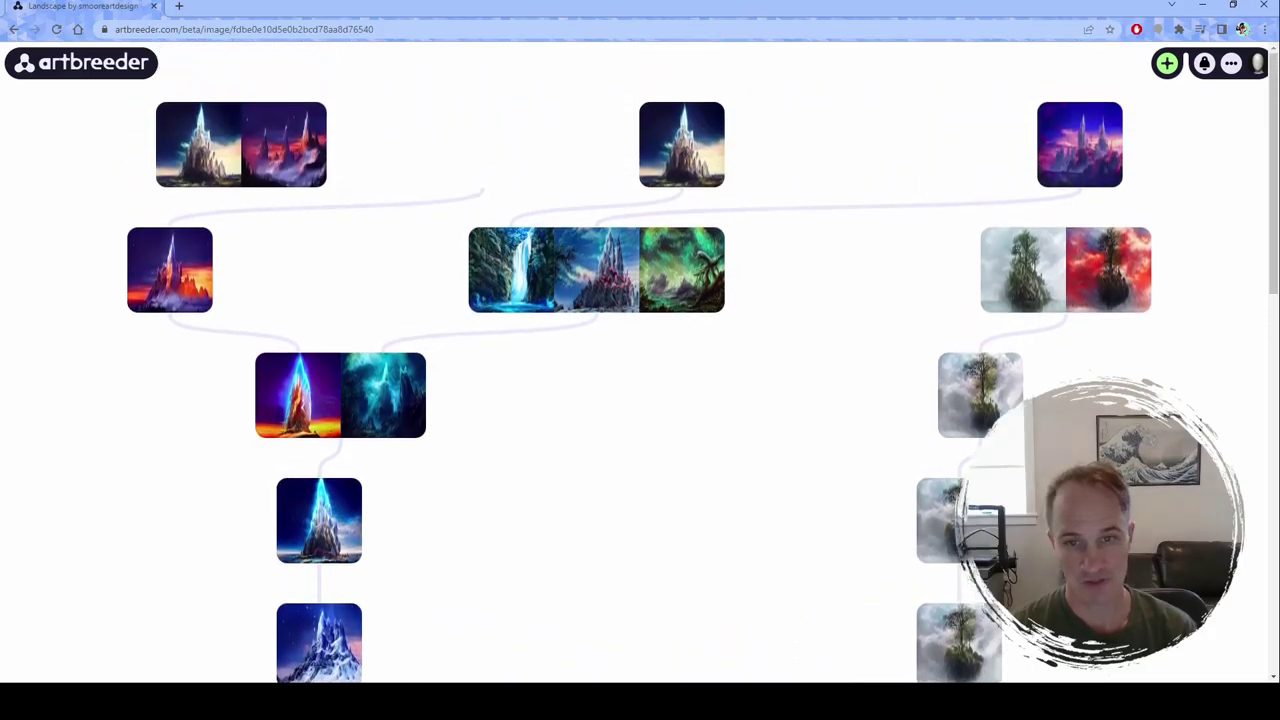
scroll(640, 360, down, 2)
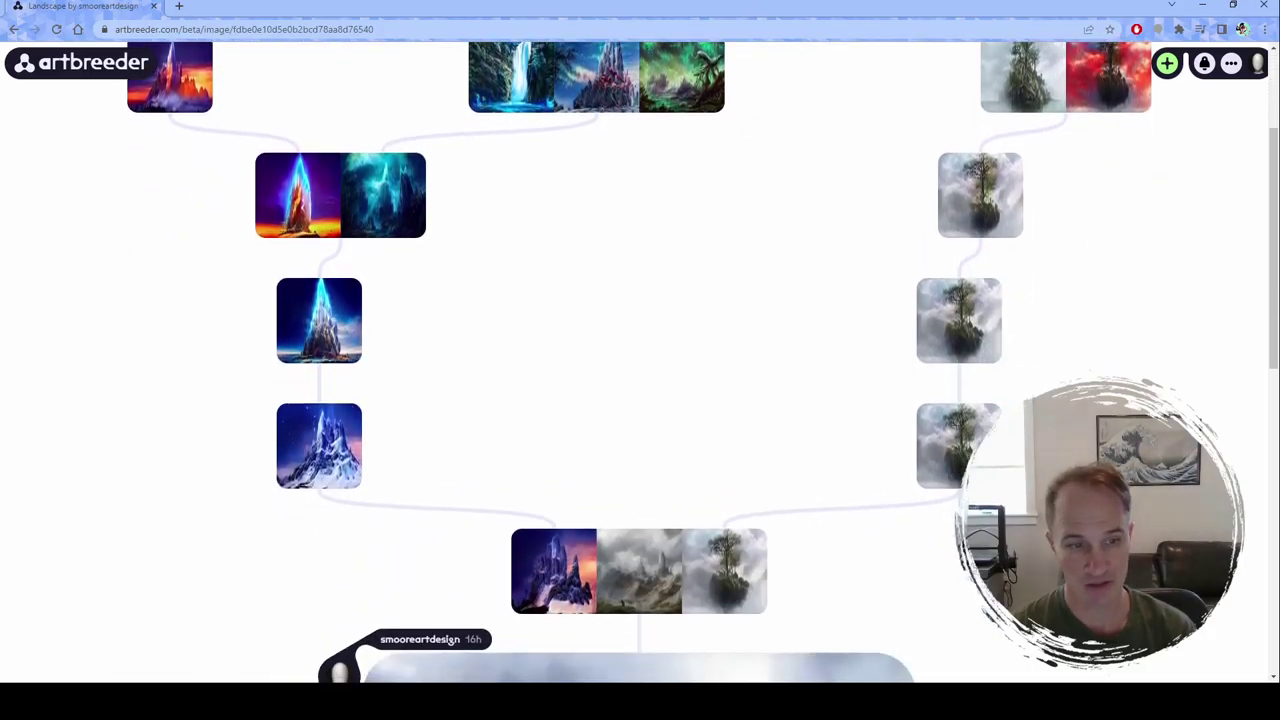
Step: Remix the glowing blue crystal mountain, picking the snowy mountain from created & liked images as second parent
click(319, 320)
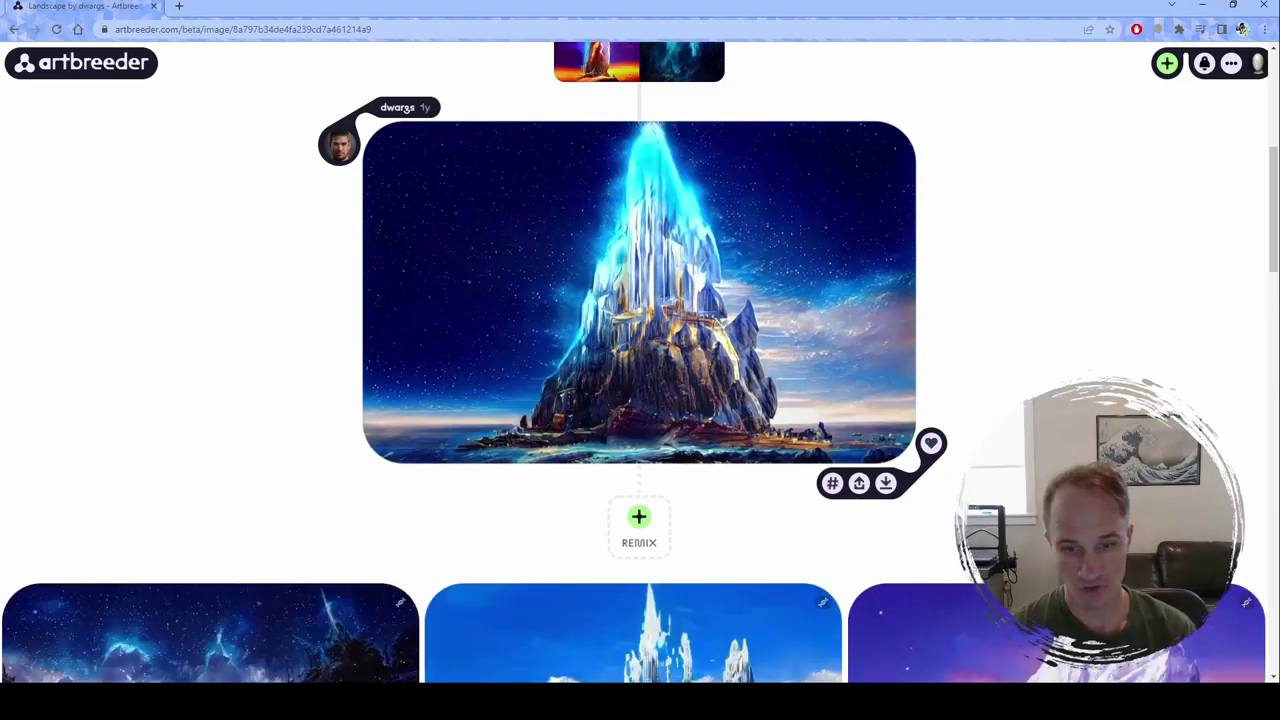
scroll(640, 360, down, 1)
scroll(640, 360, up, 1)
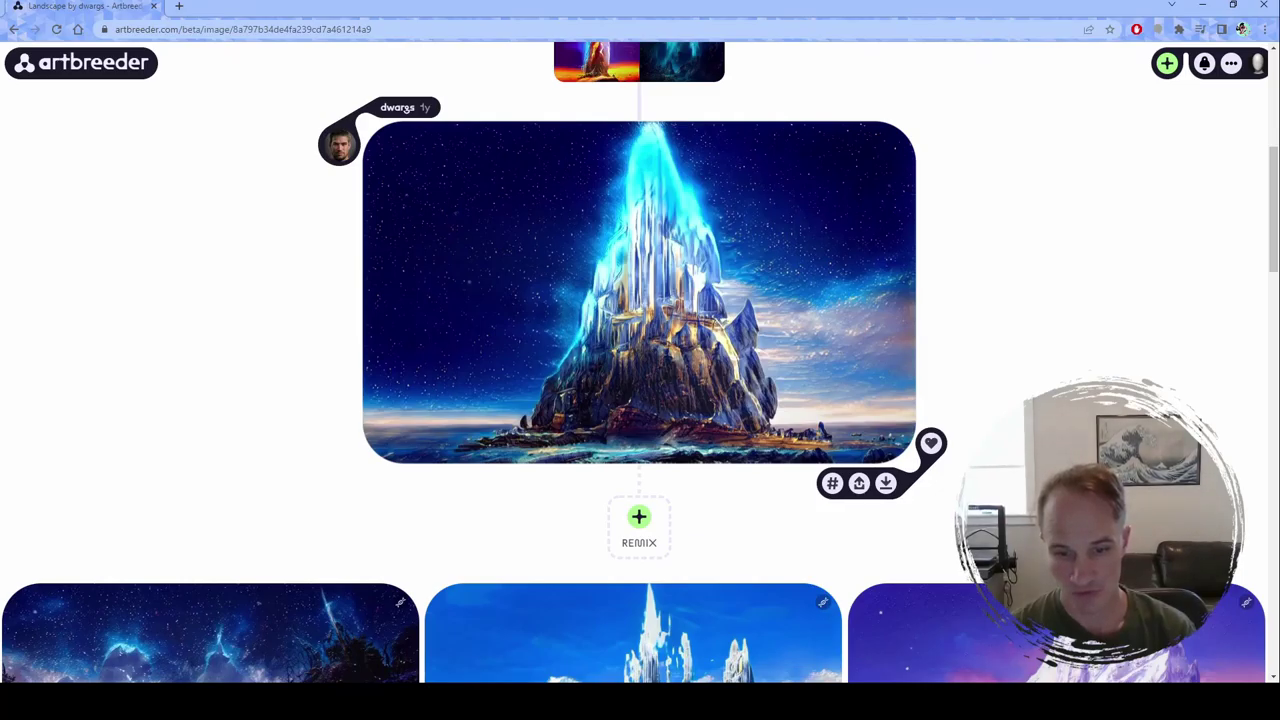
click(639, 522)
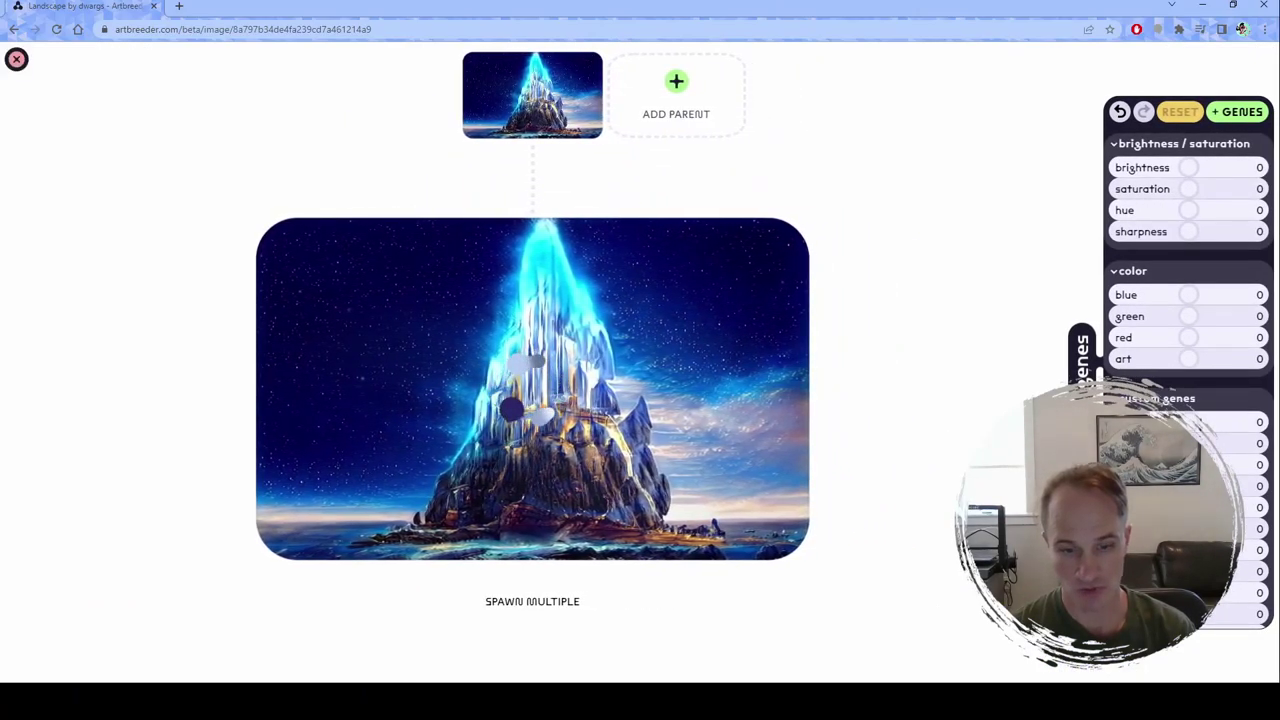
click(676, 90)
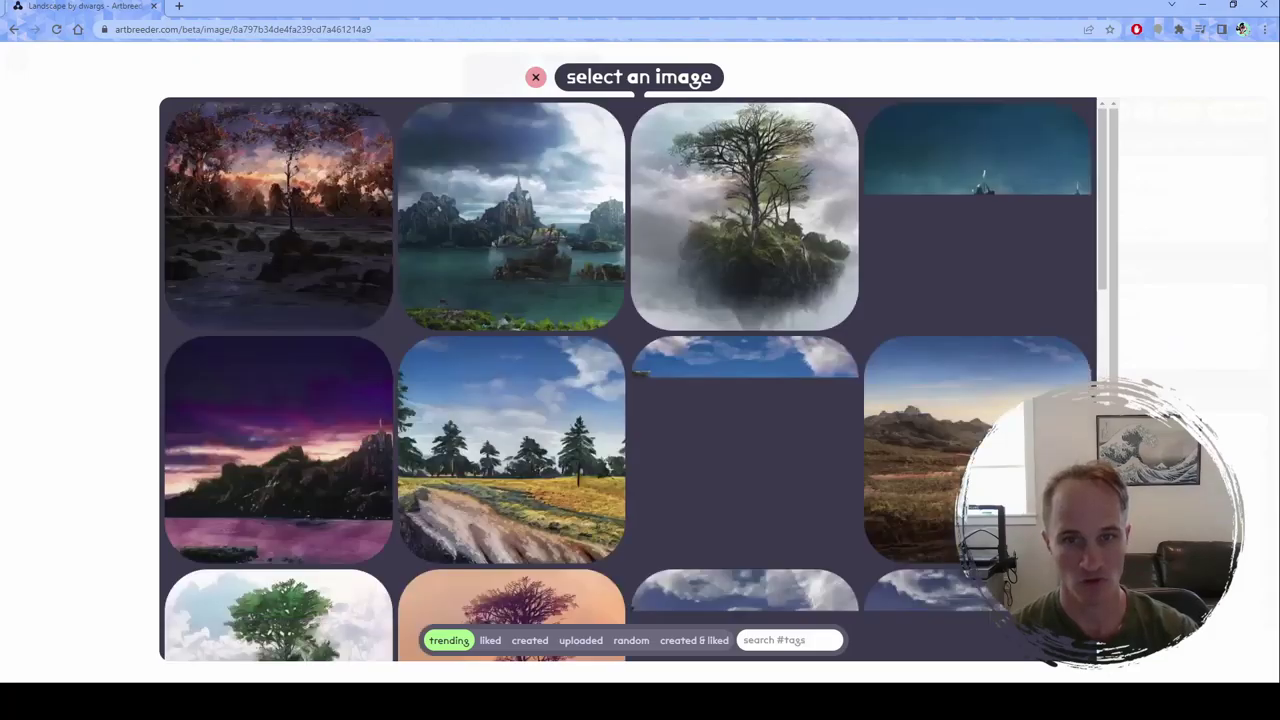
click(694, 640)
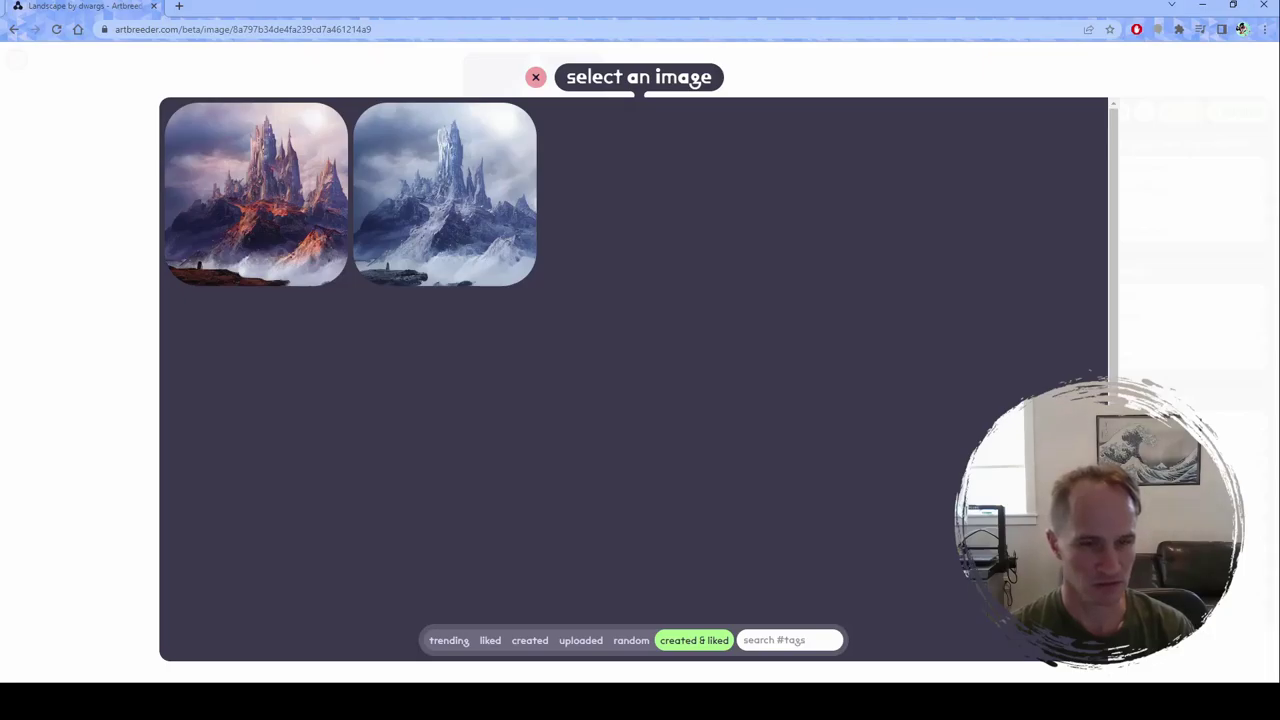
click(444, 194)
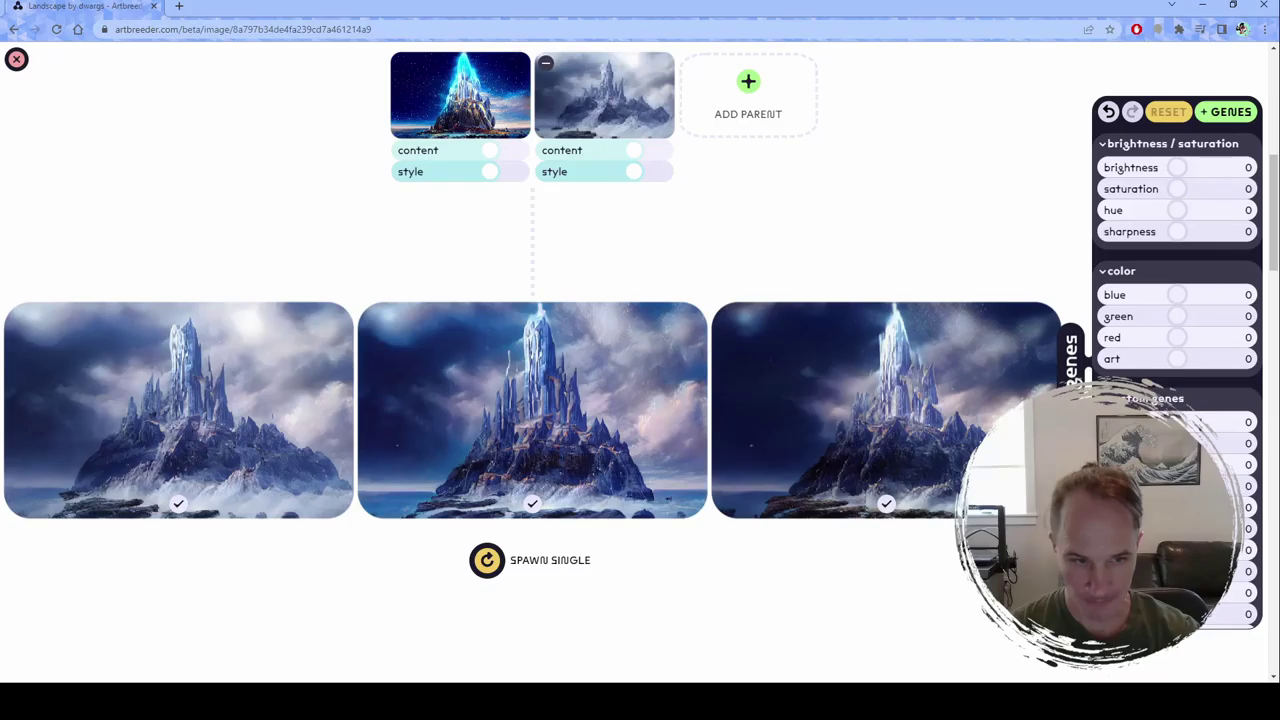
Step: Save the middle, left, right and newly spawned right crystal-mountain variations, then close the remix editor
scroll(640, 360, up, 2)
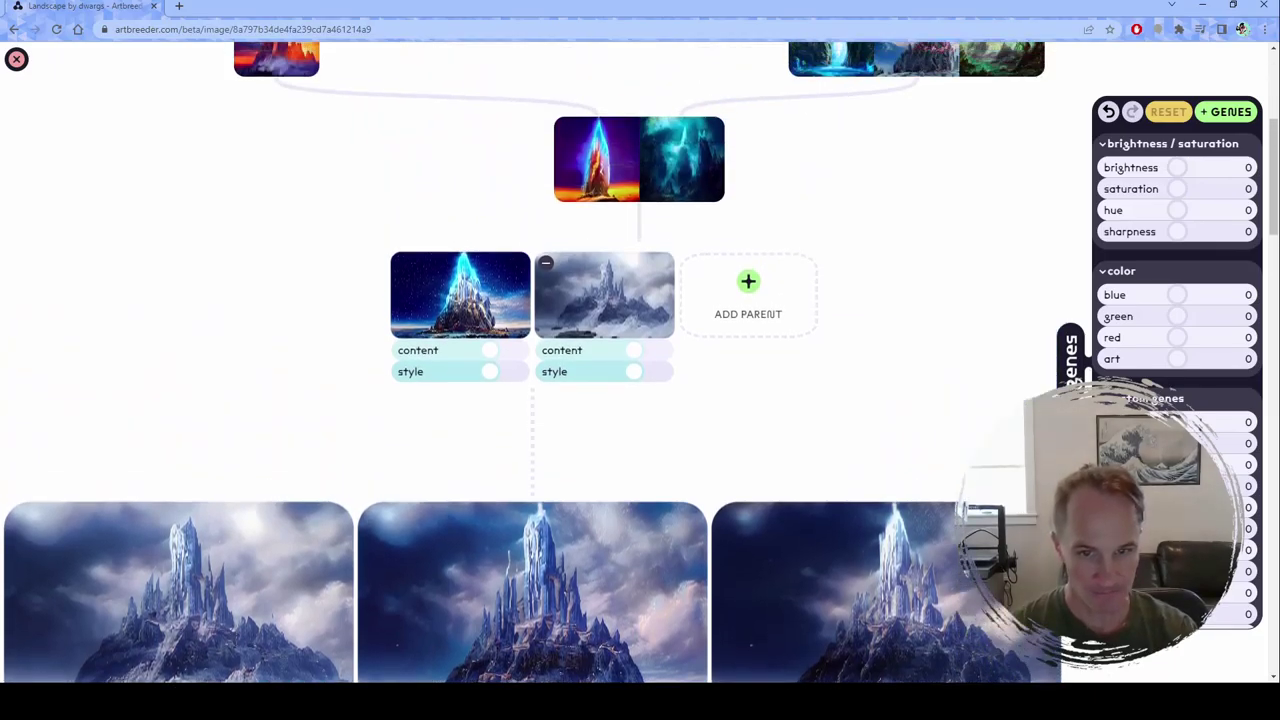
scroll(640, 360, down, 2)
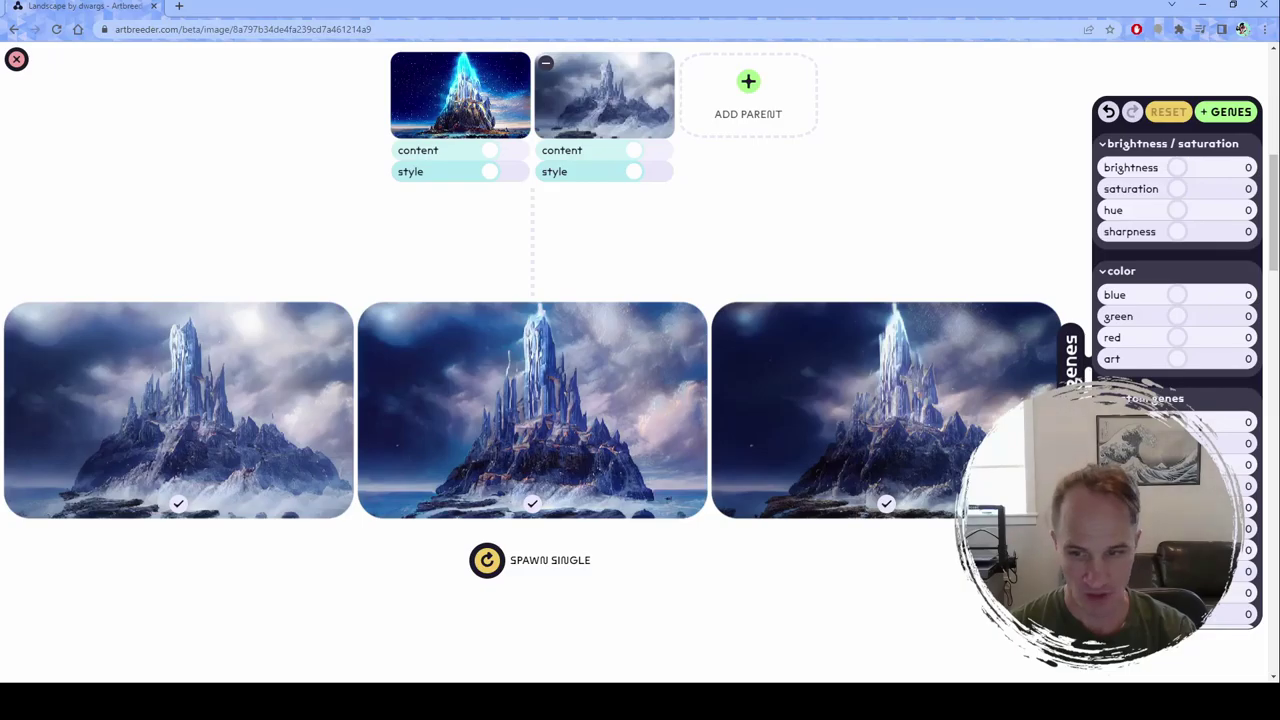
click(532, 503)
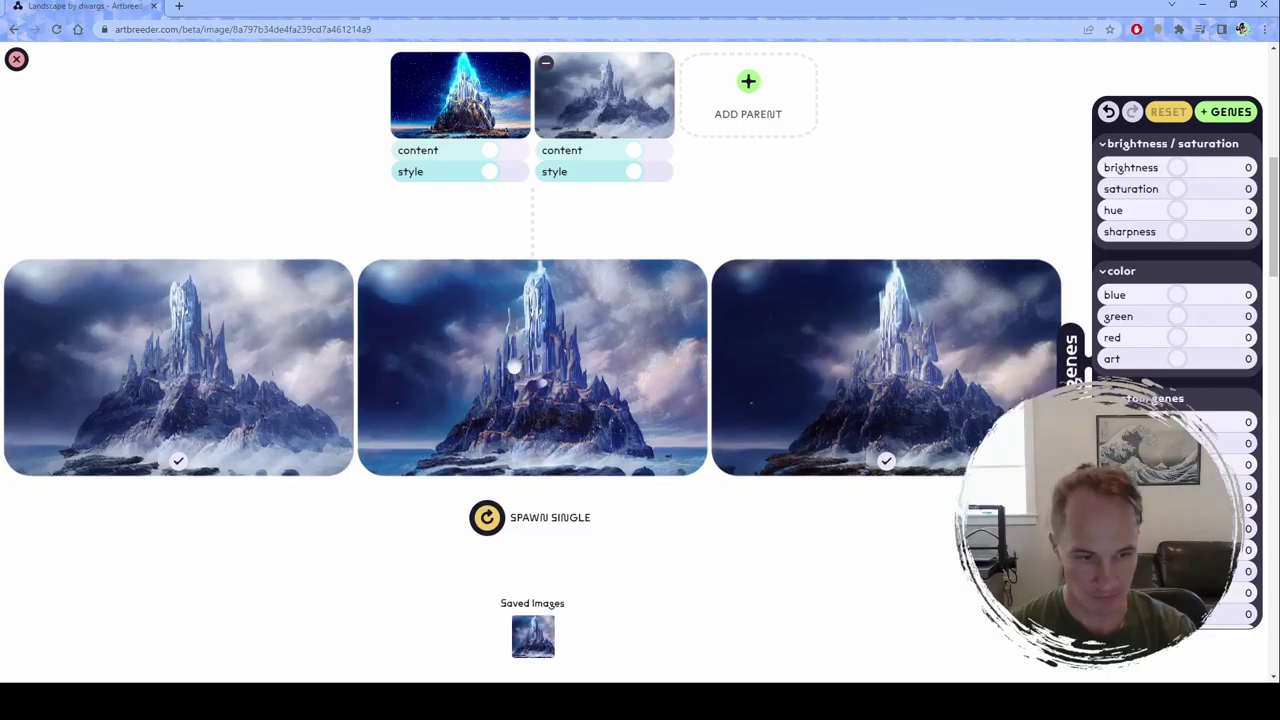
click(178, 460)
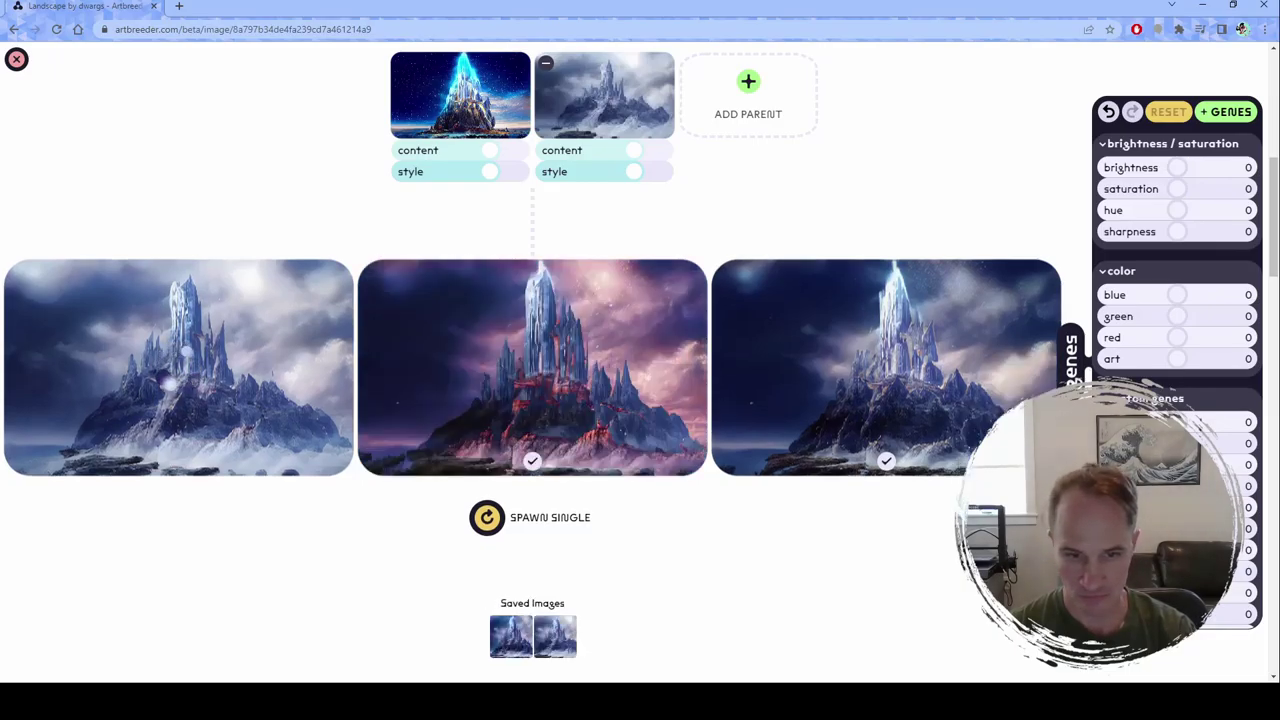
click(886, 460)
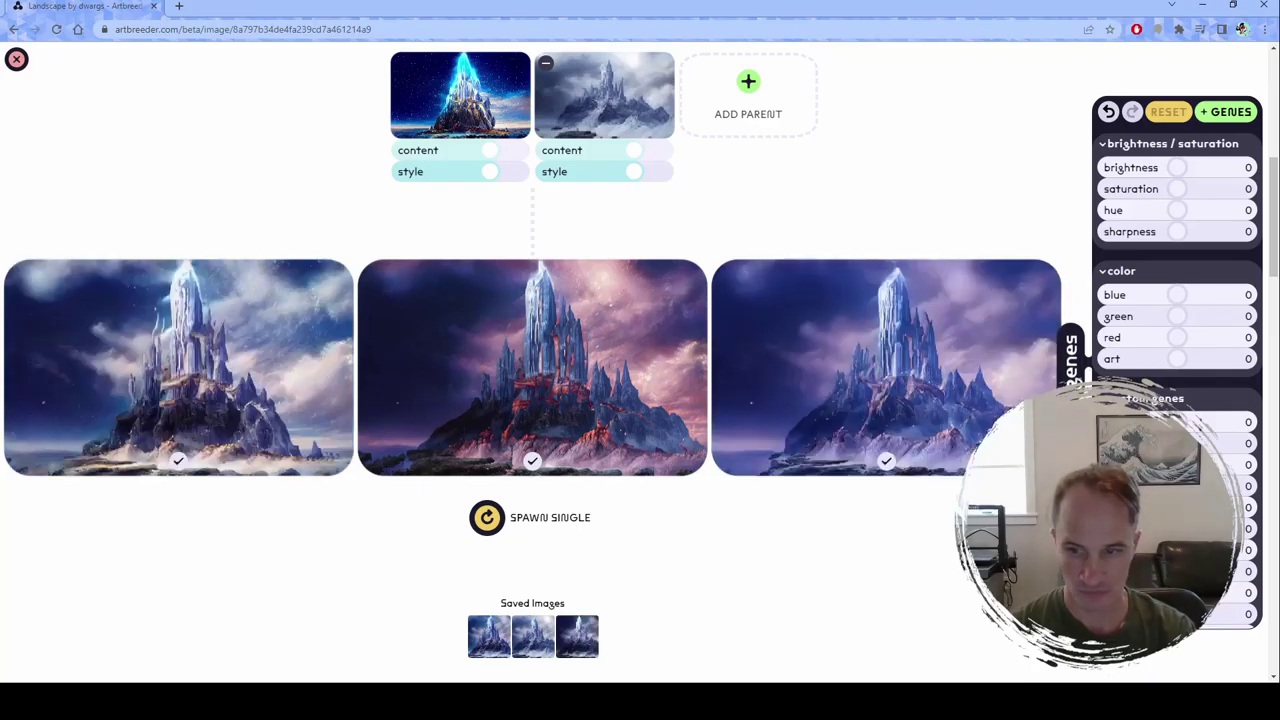
click(886, 460)
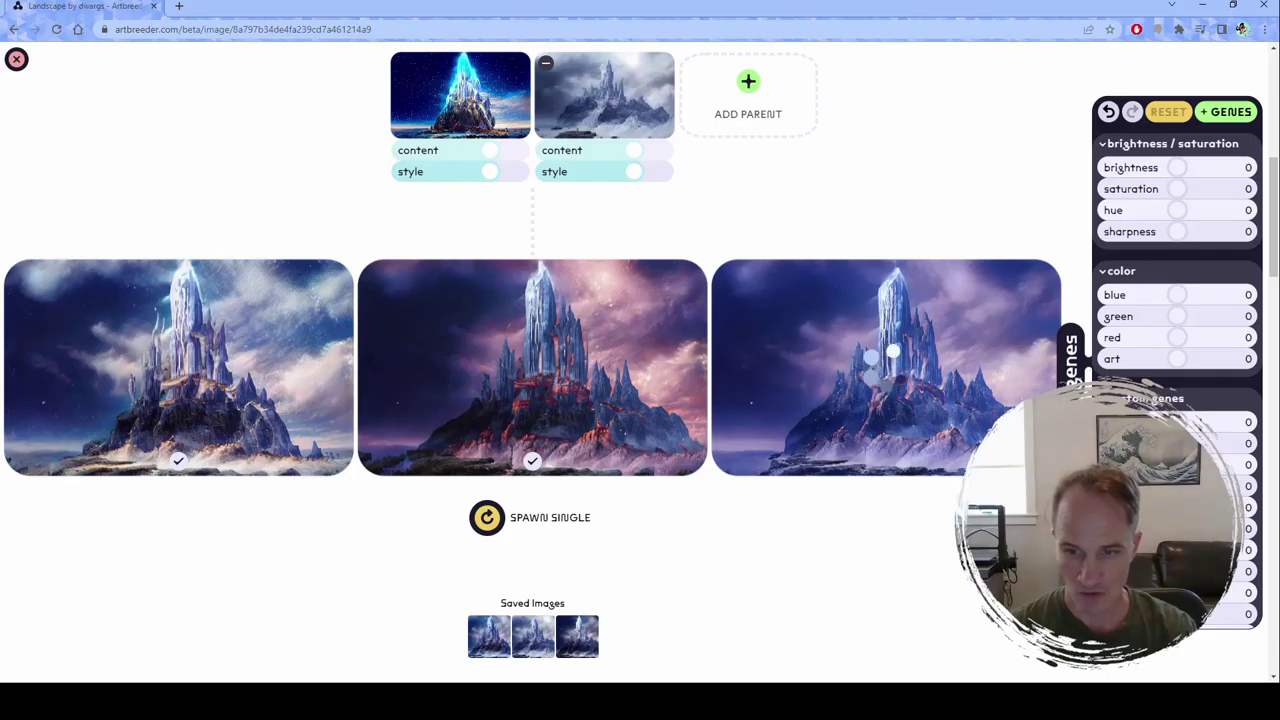
scroll(886, 400, up, 1)
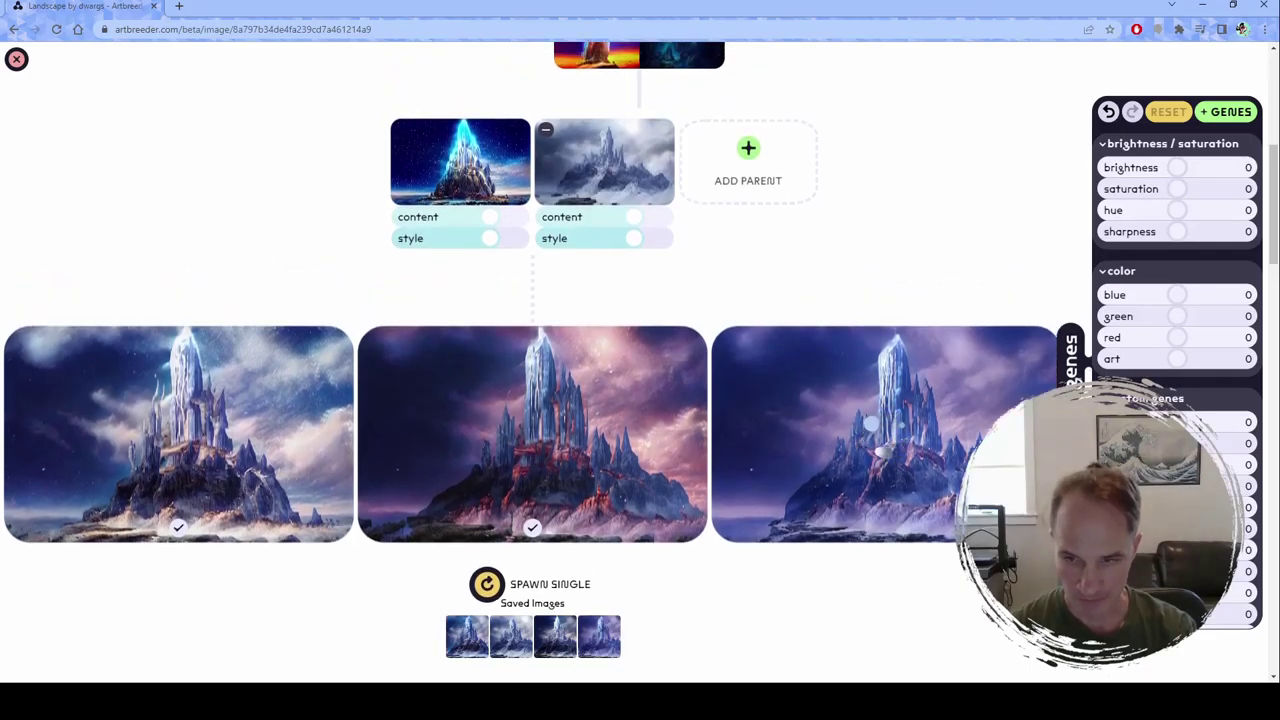
scroll(875, 425, up, 5)
scroll(599, 362, up, 1)
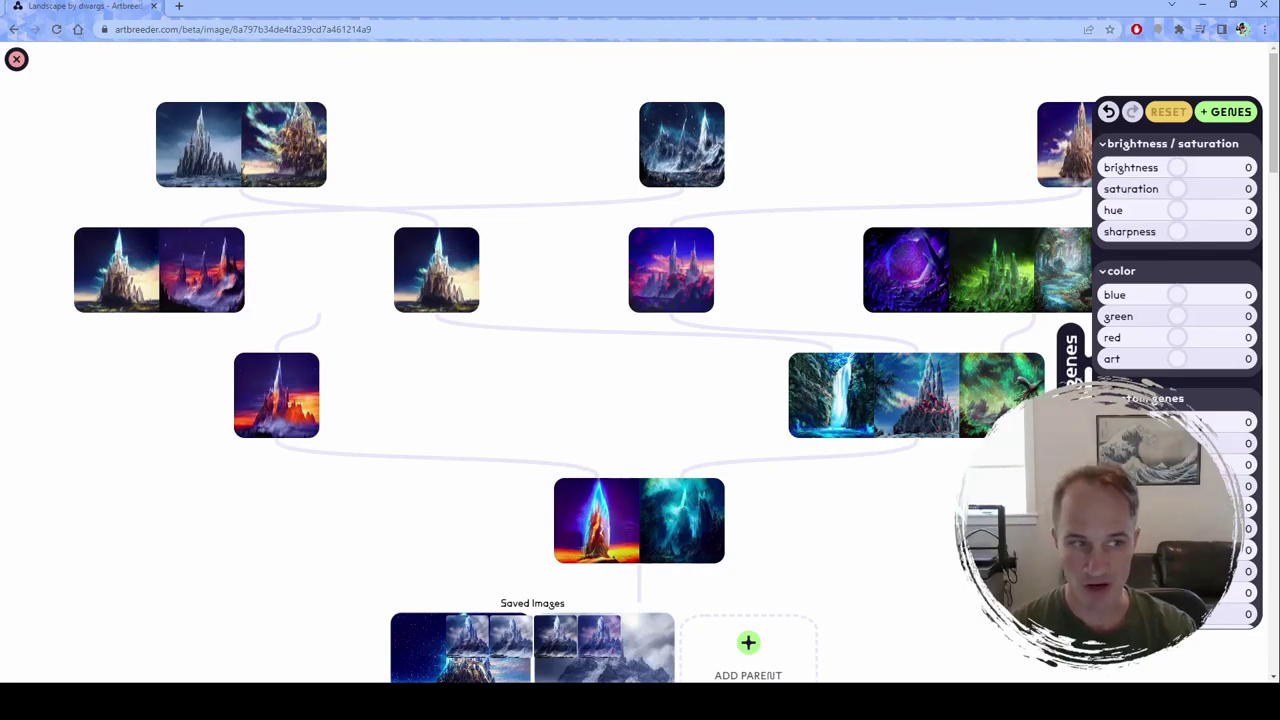
scroll(640, 360, down, 5)
key(Escape)
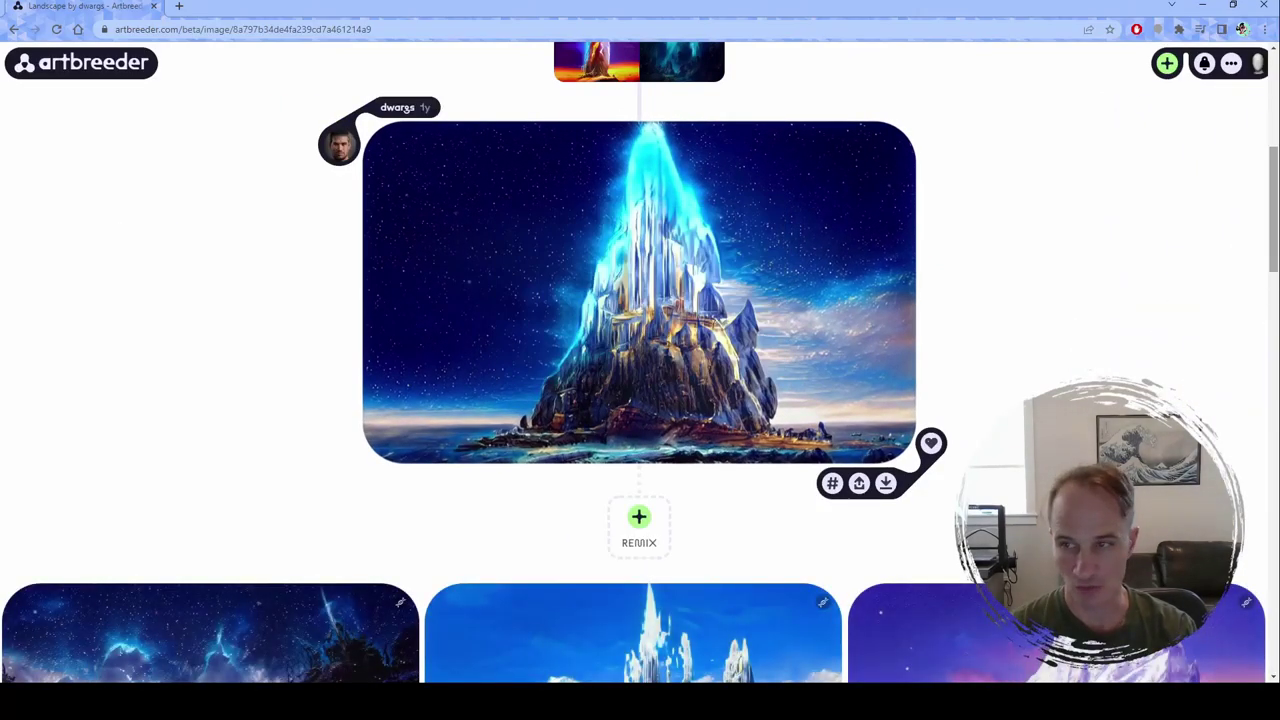
click(1258, 63)
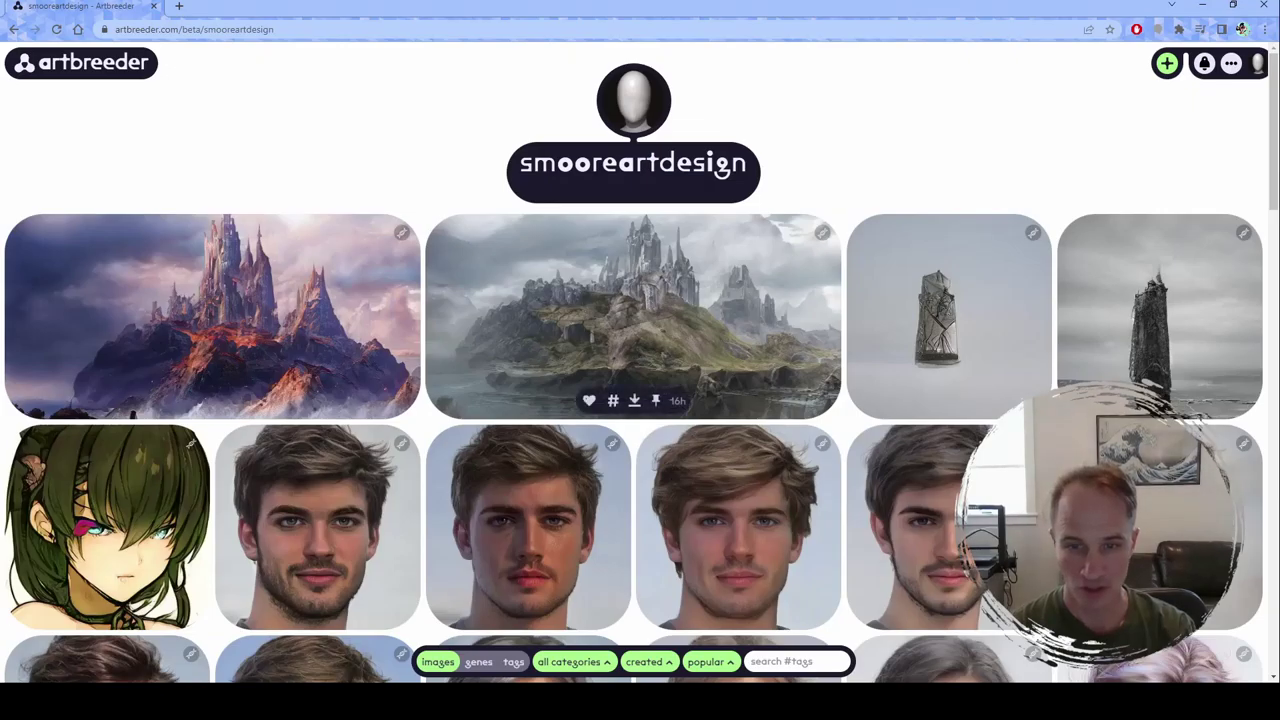
scroll(721, 400, down, 2)
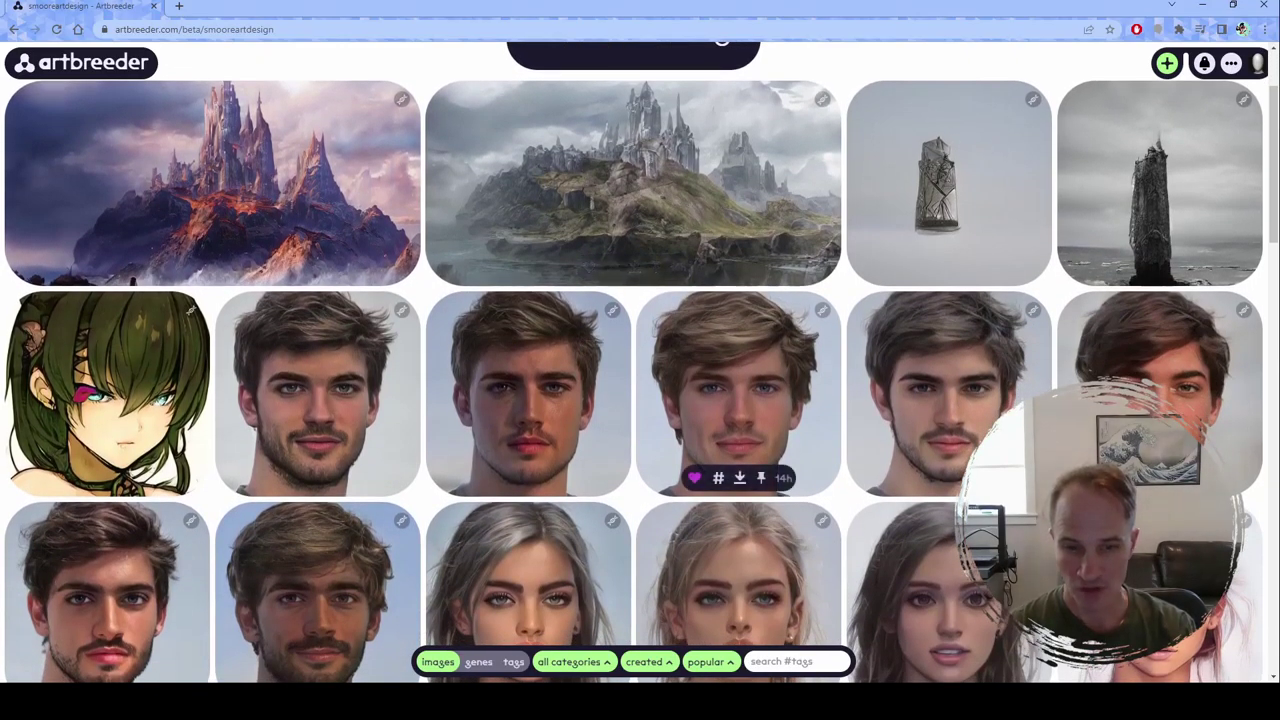
scroll(640, 400, down, 2)
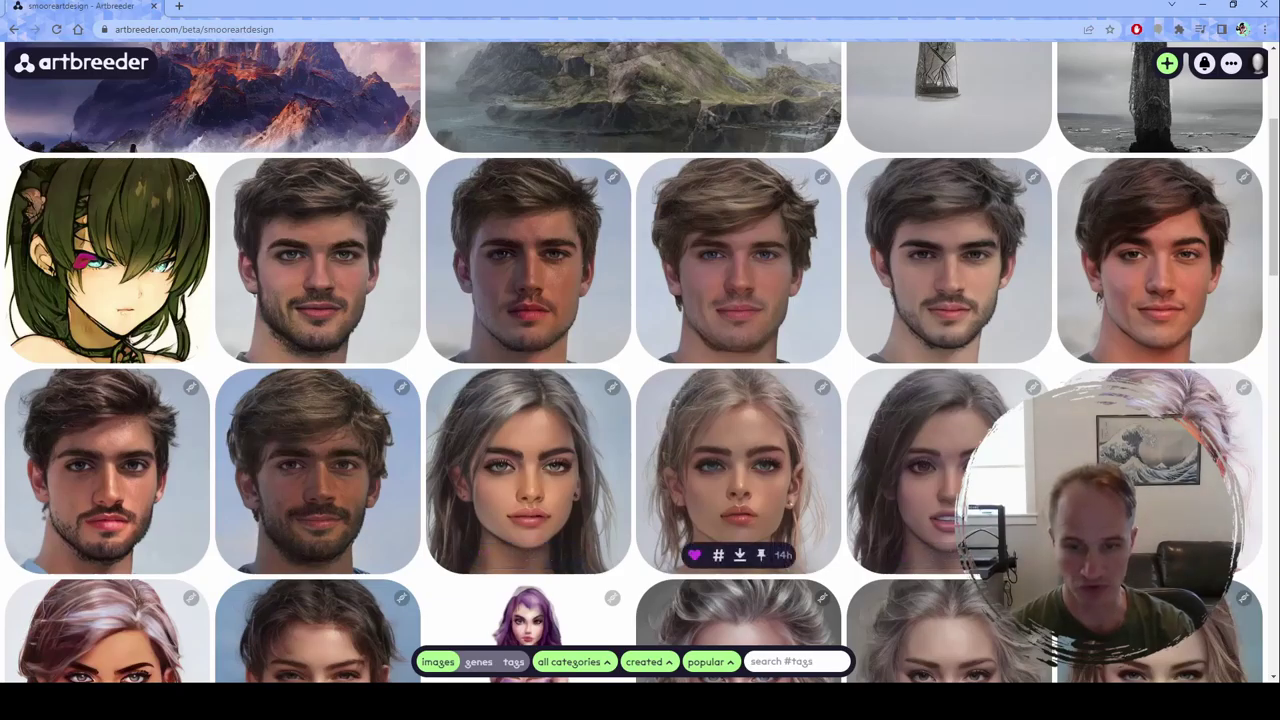
scroll(738, 460, down, 2)
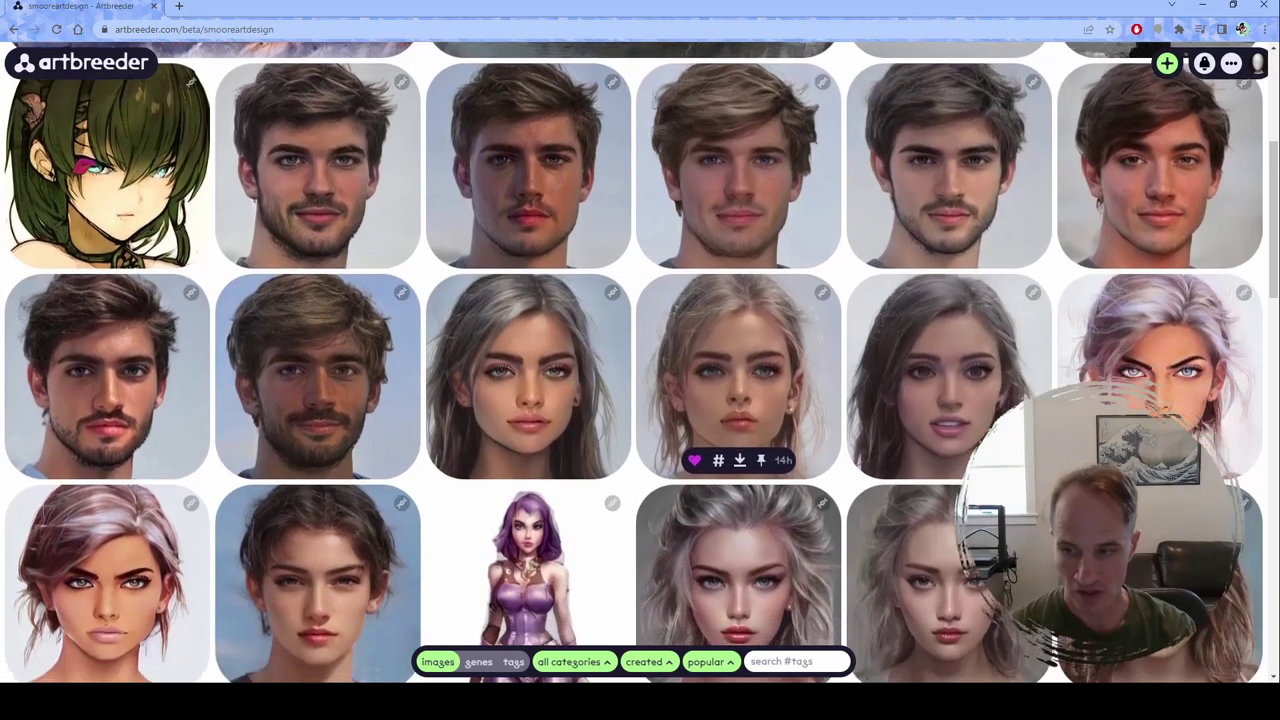
scroll(738, 460, down, 1)
scroll(738, 420, down, 1)
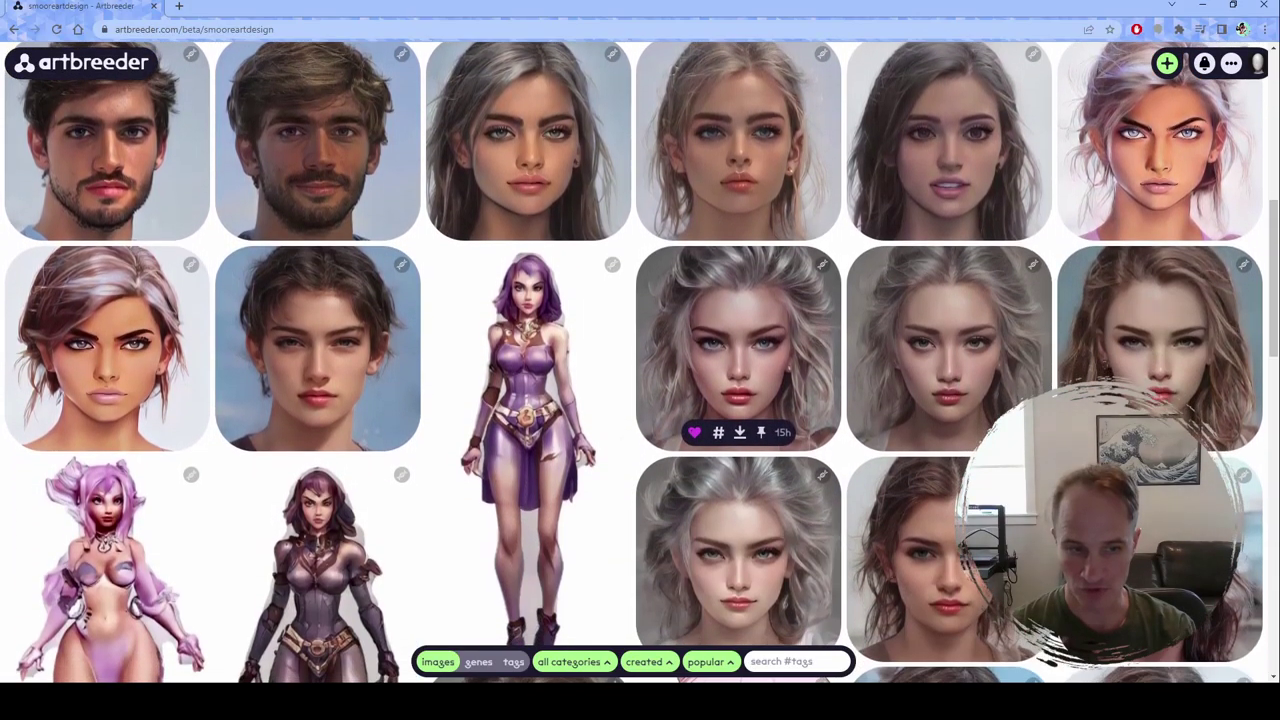
scroll(738, 420, up, 2)
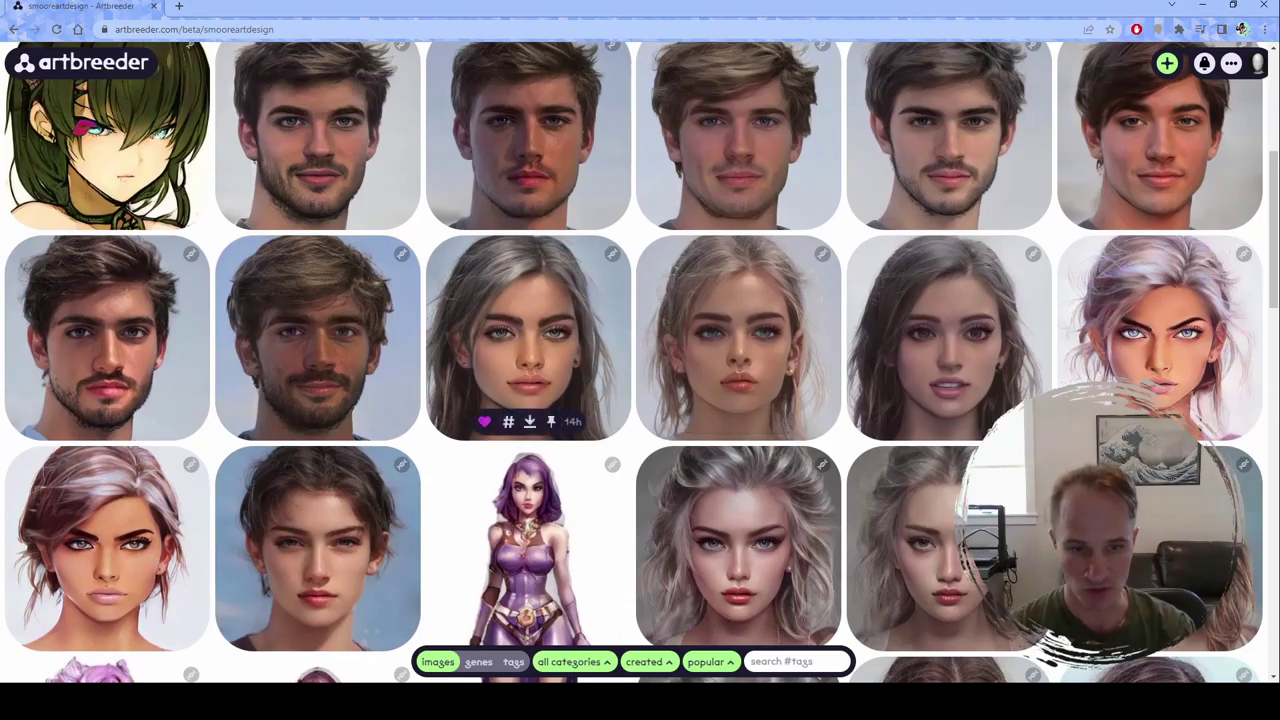
Step: Open the grey-haired woman's portrait page and look over its ancestor portraits
click(528, 330)
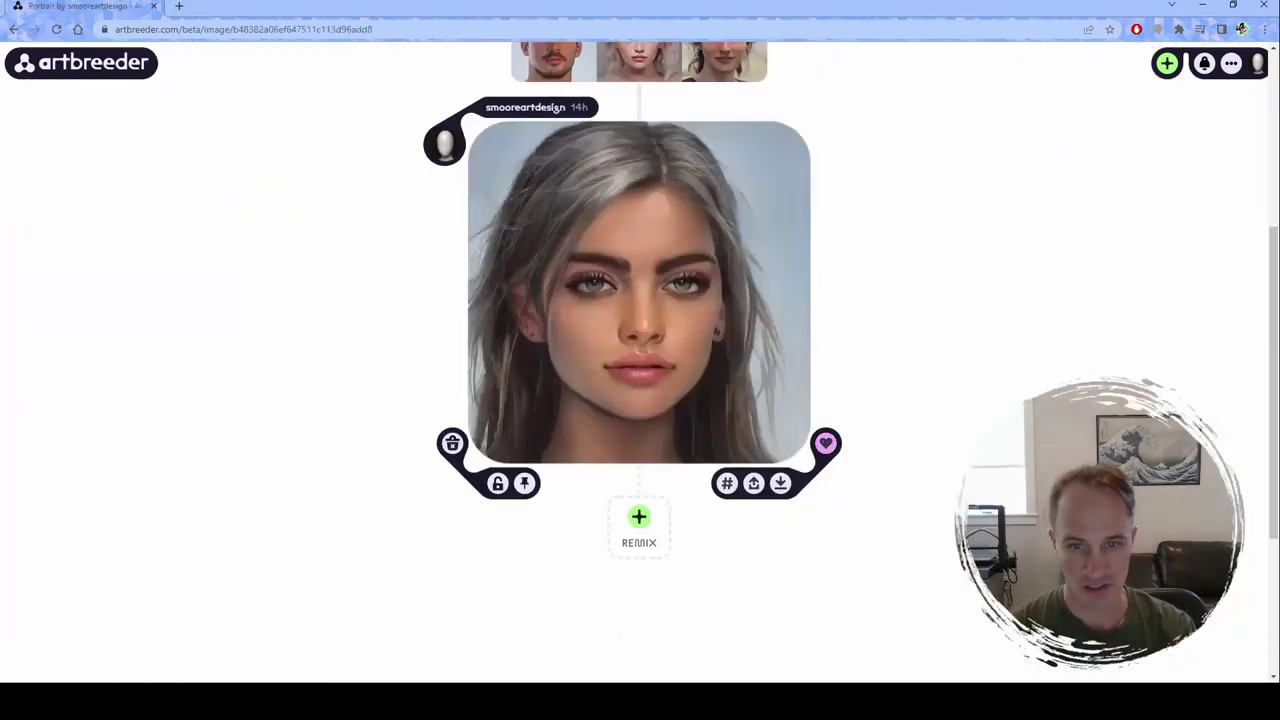
scroll(640, 360, up, 3)
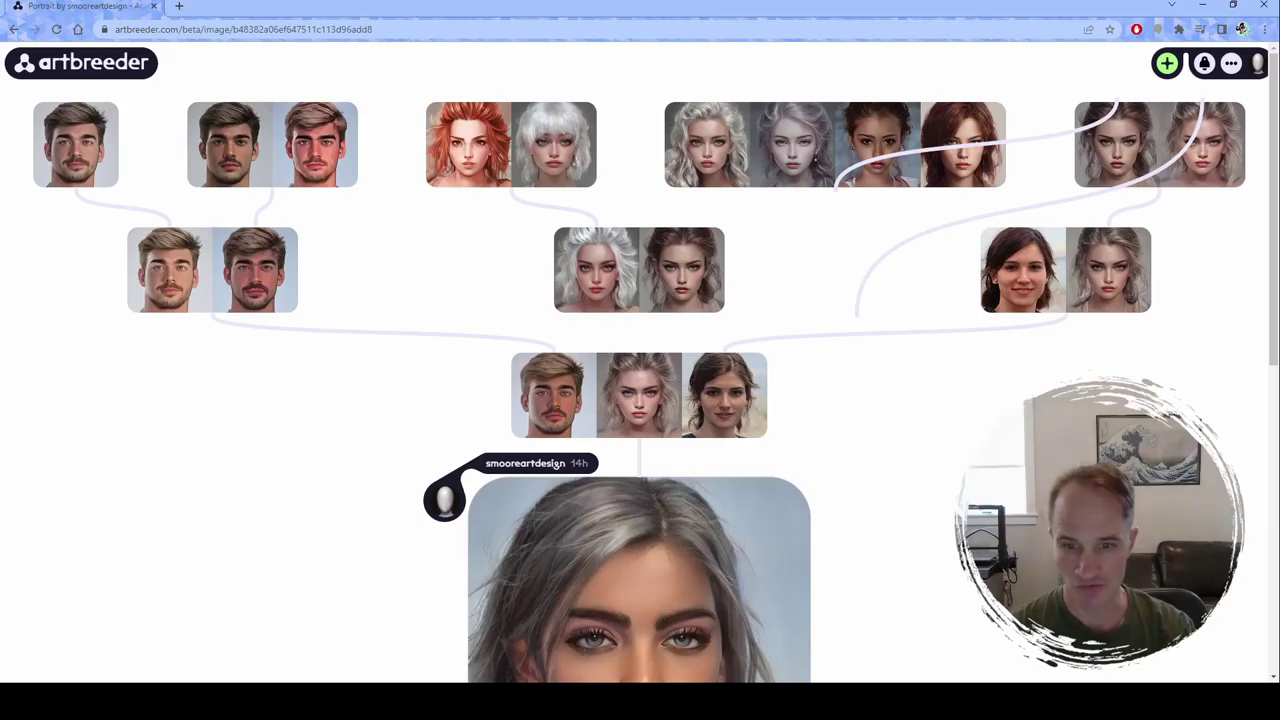
scroll(640, 360, down, 3)
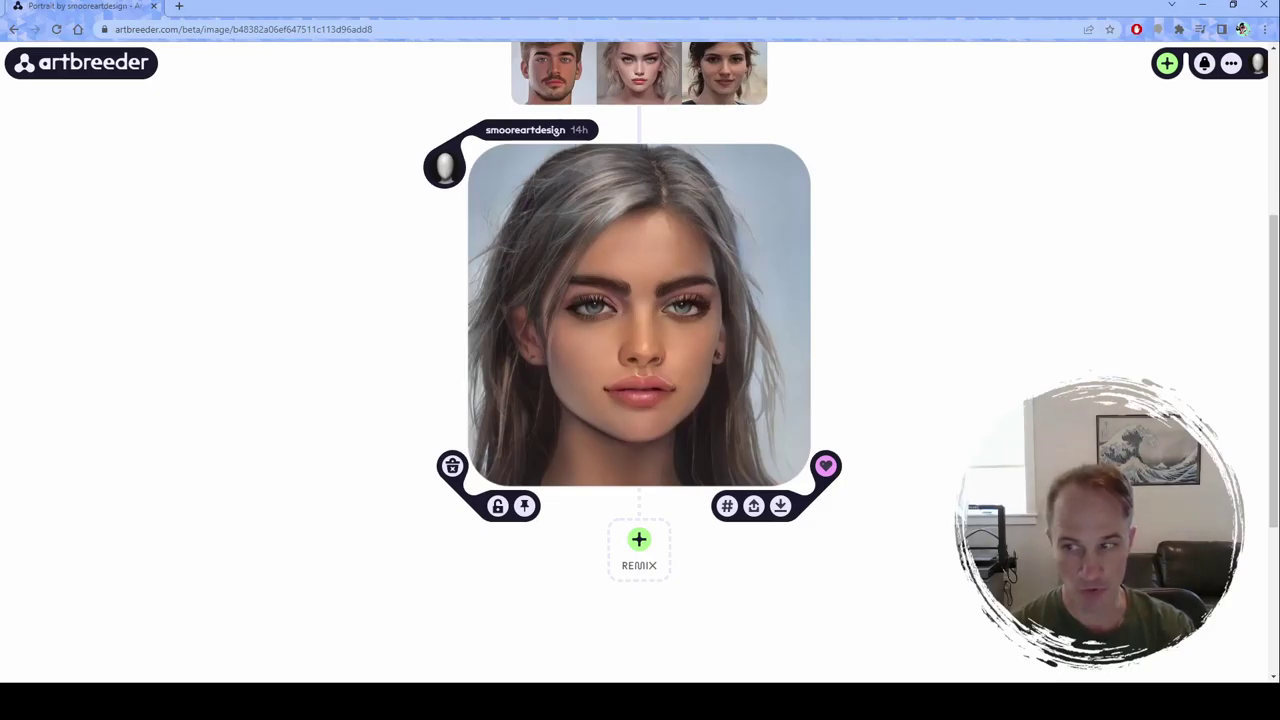
Step: Remix the grey-haired portrait with the trending dark-haired man portrait as second parent
click(639, 540)
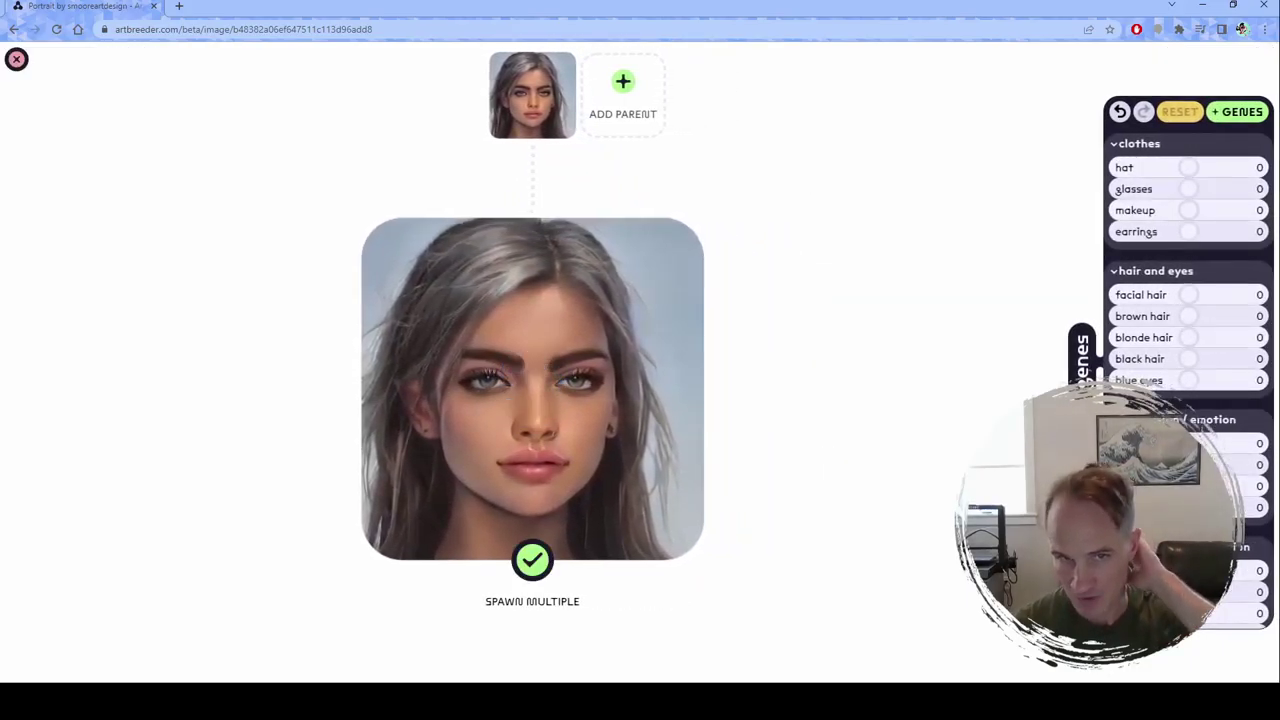
click(622, 95)
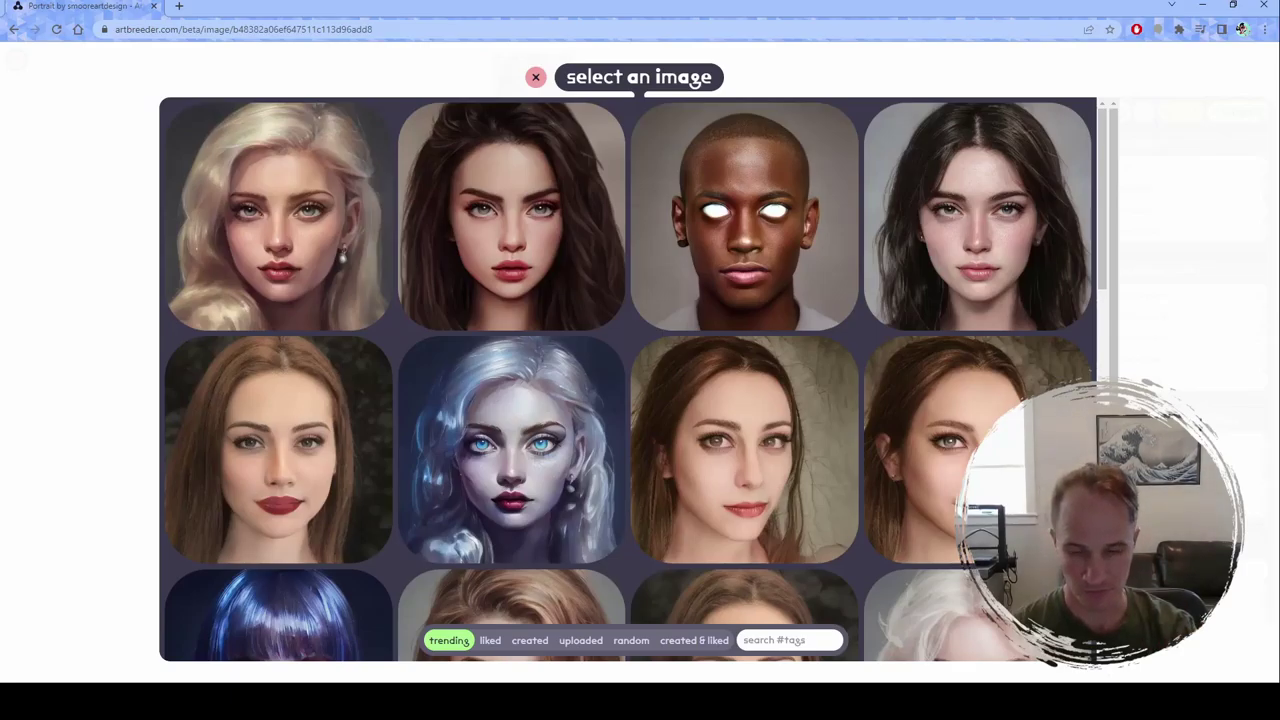
scroll(628, 380, down, 3)
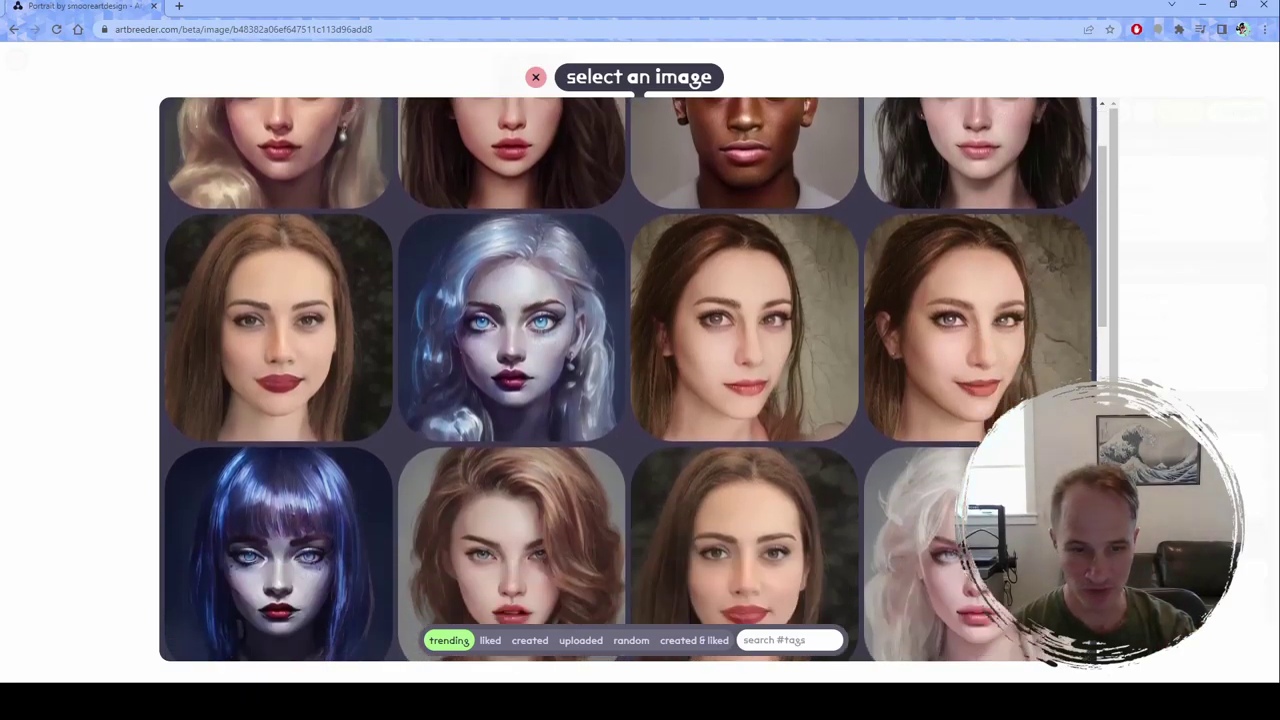
scroll(628, 380, down, 2)
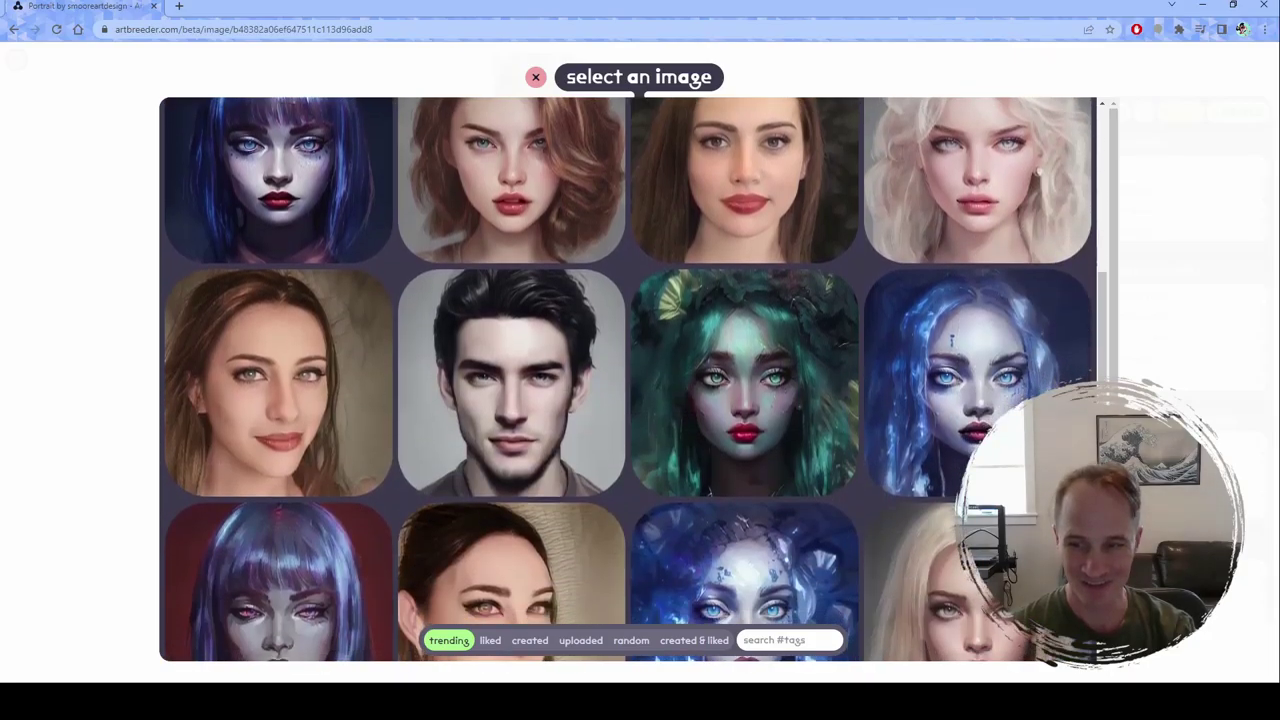
click(530, 380)
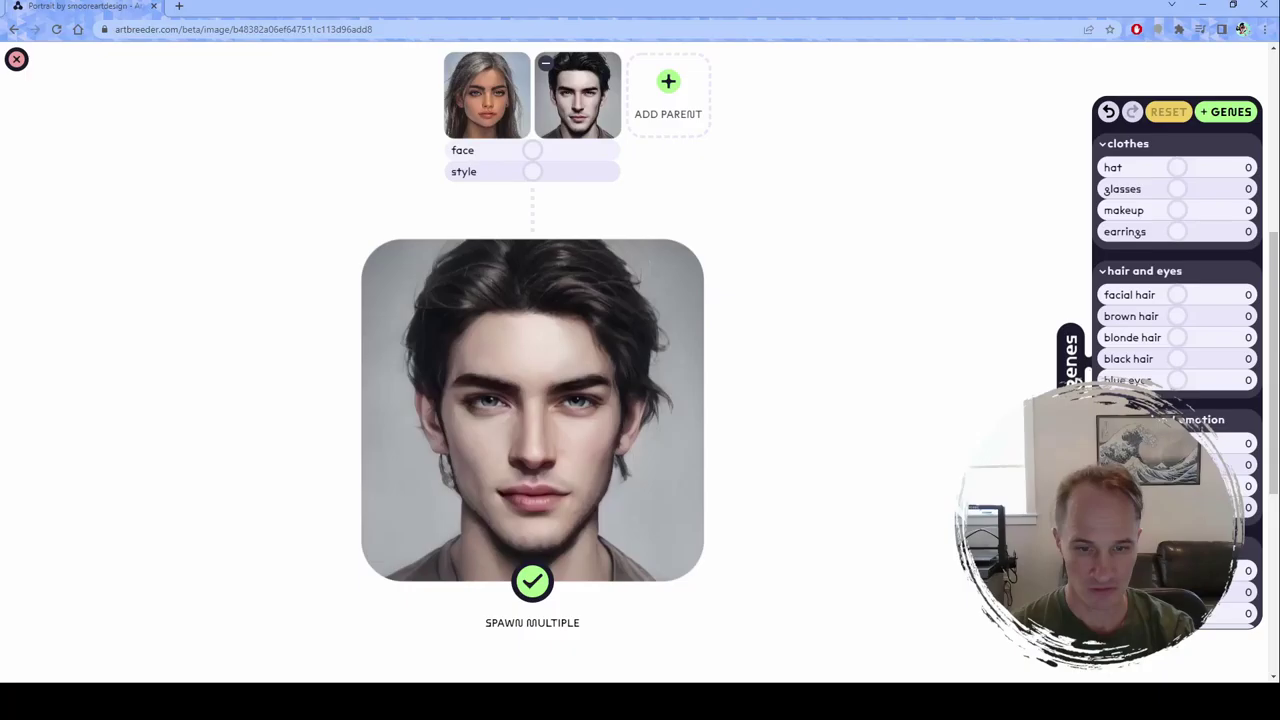
scroll(532, 400, down, 1)
scroll(532, 400, up, 2)
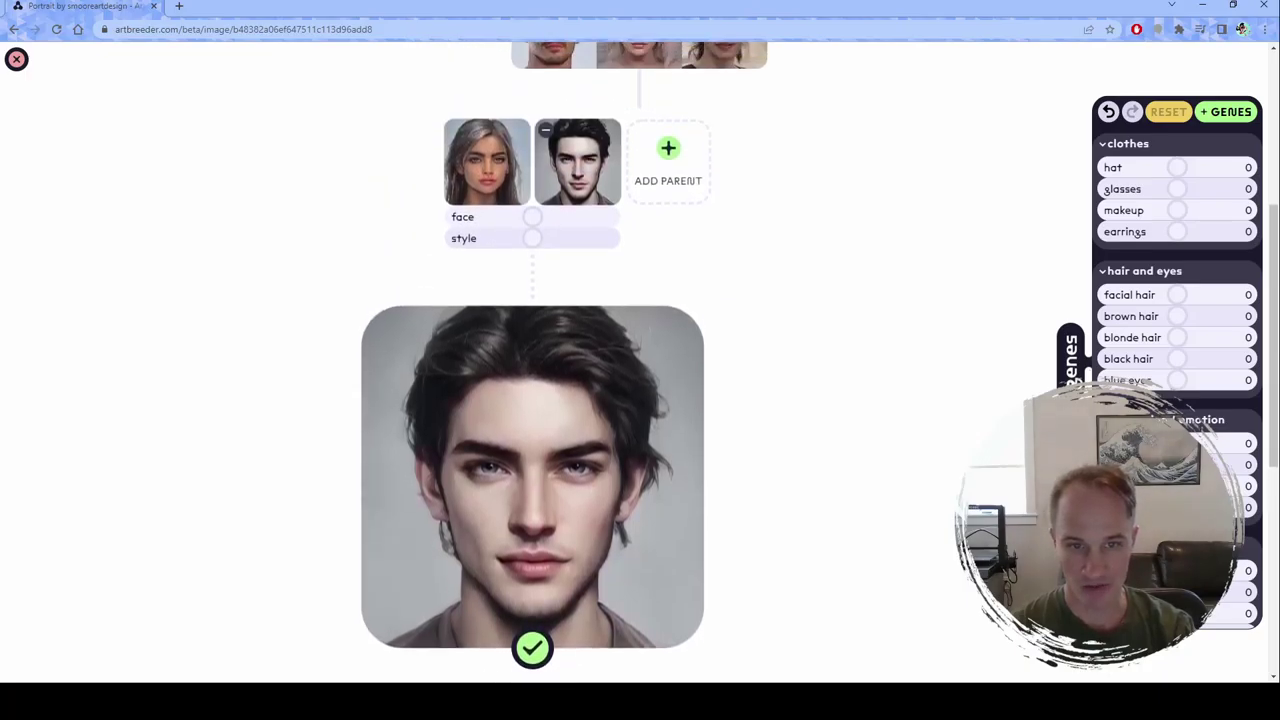
scroll(532, 400, down, 2)
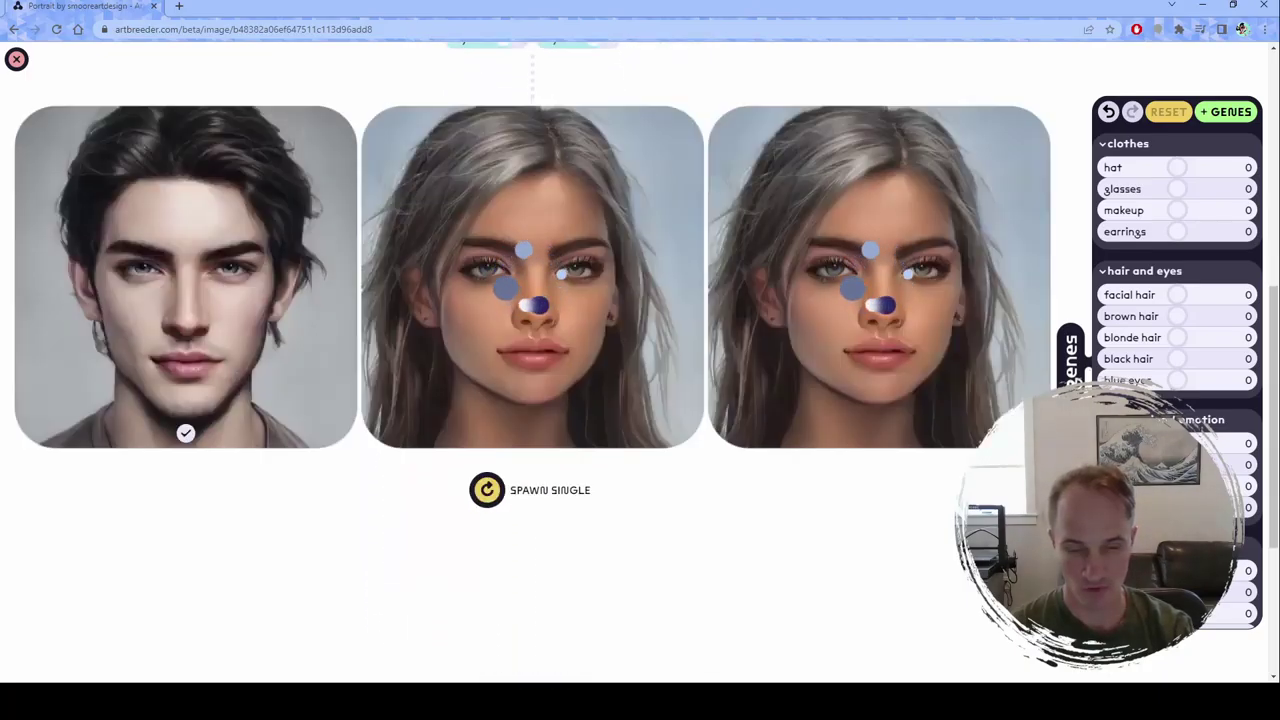
scroll(532, 336, up, 1)
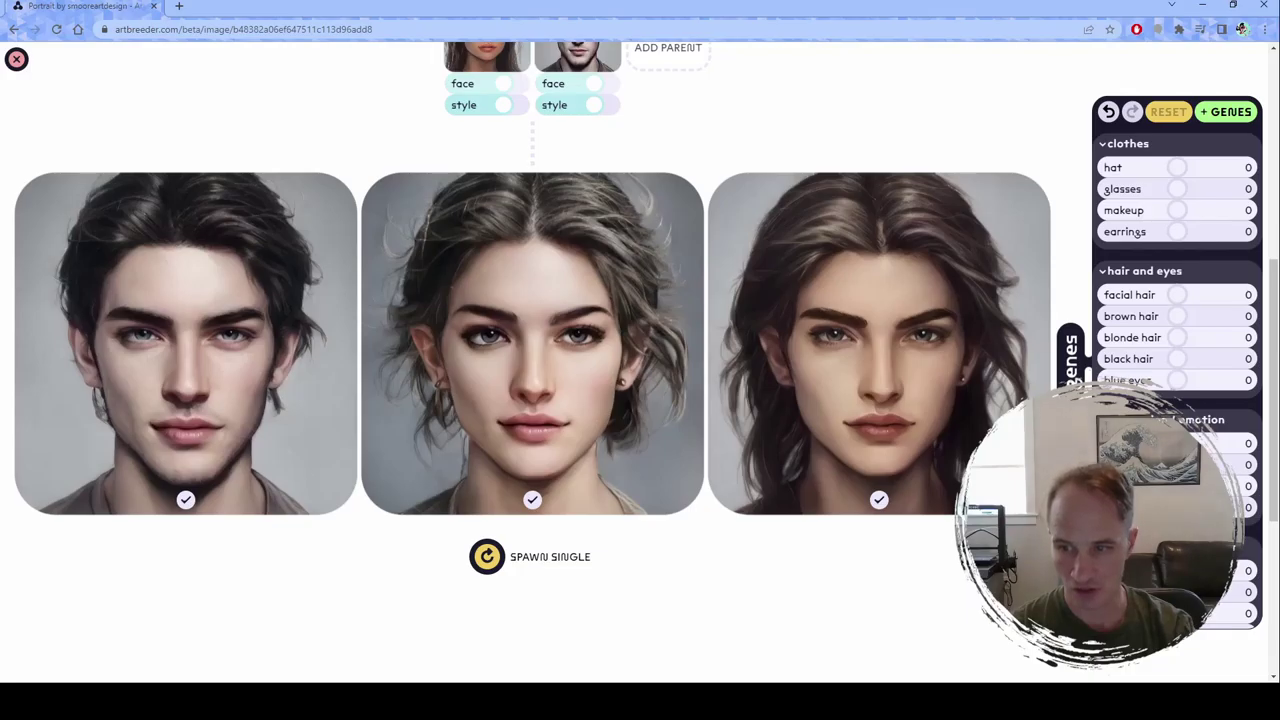
Step: Set the remix genes to brown hair 13, mouth open 15 and angry 21
drag(1177, 316, 1183, 316)
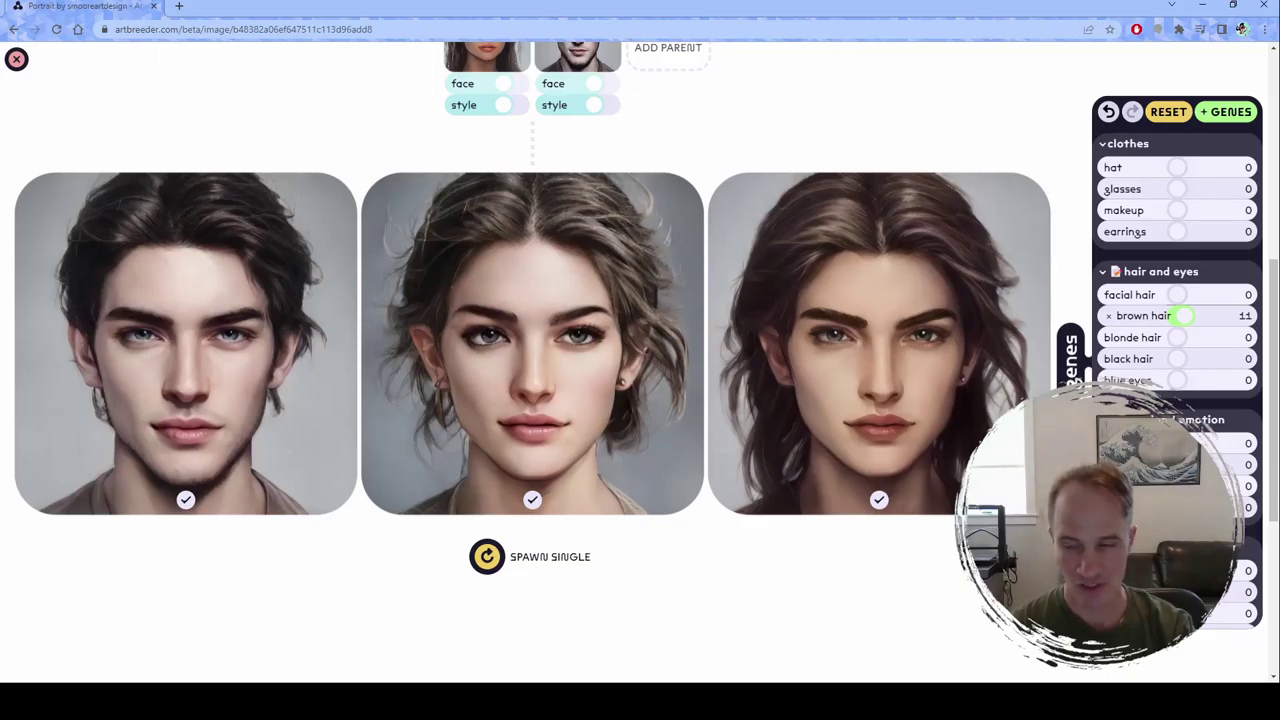
drag(1183, 315, 1244, 315)
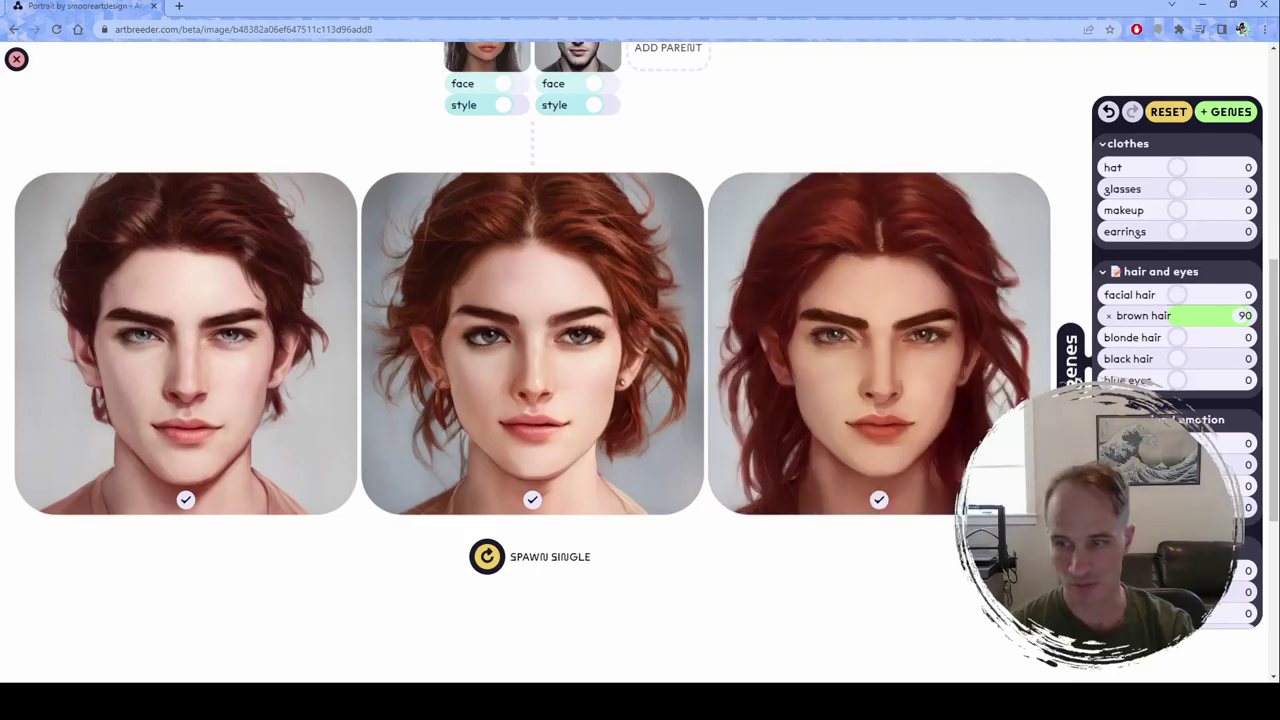
drag(1243, 315, 1185, 315)
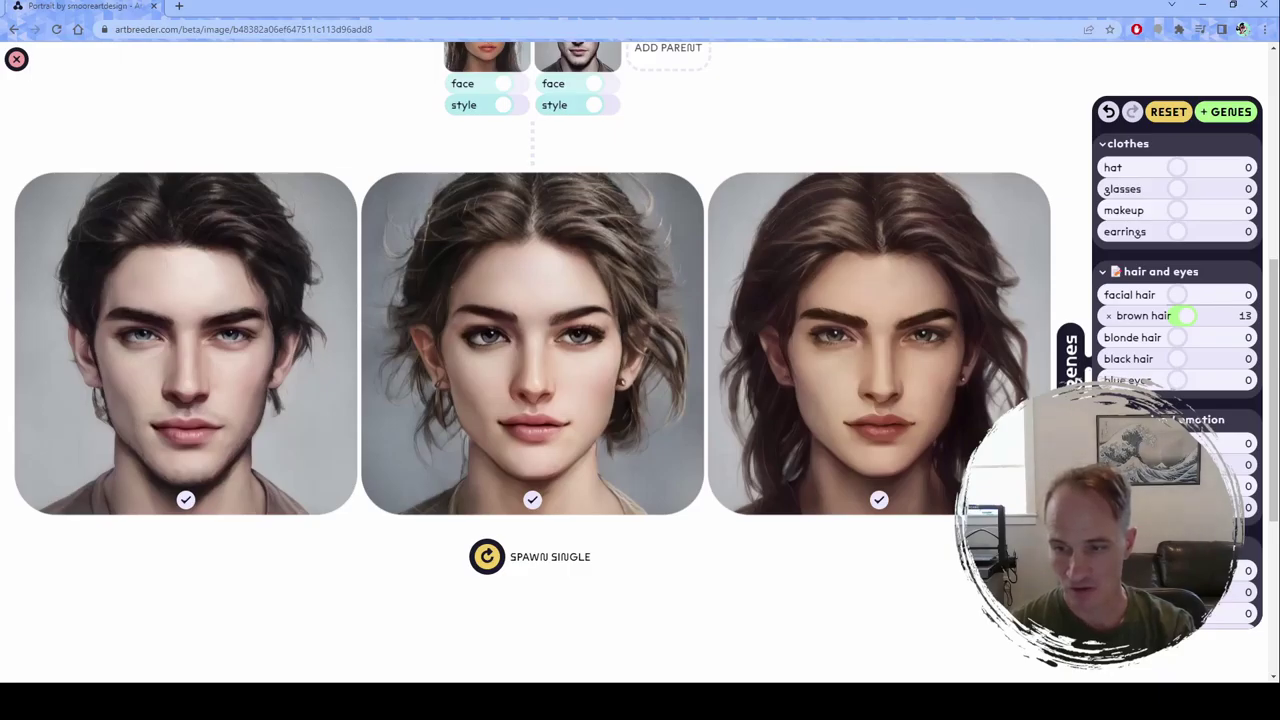
scroll(1178, 300, down, 1)
drag(1177, 376, 1186, 376)
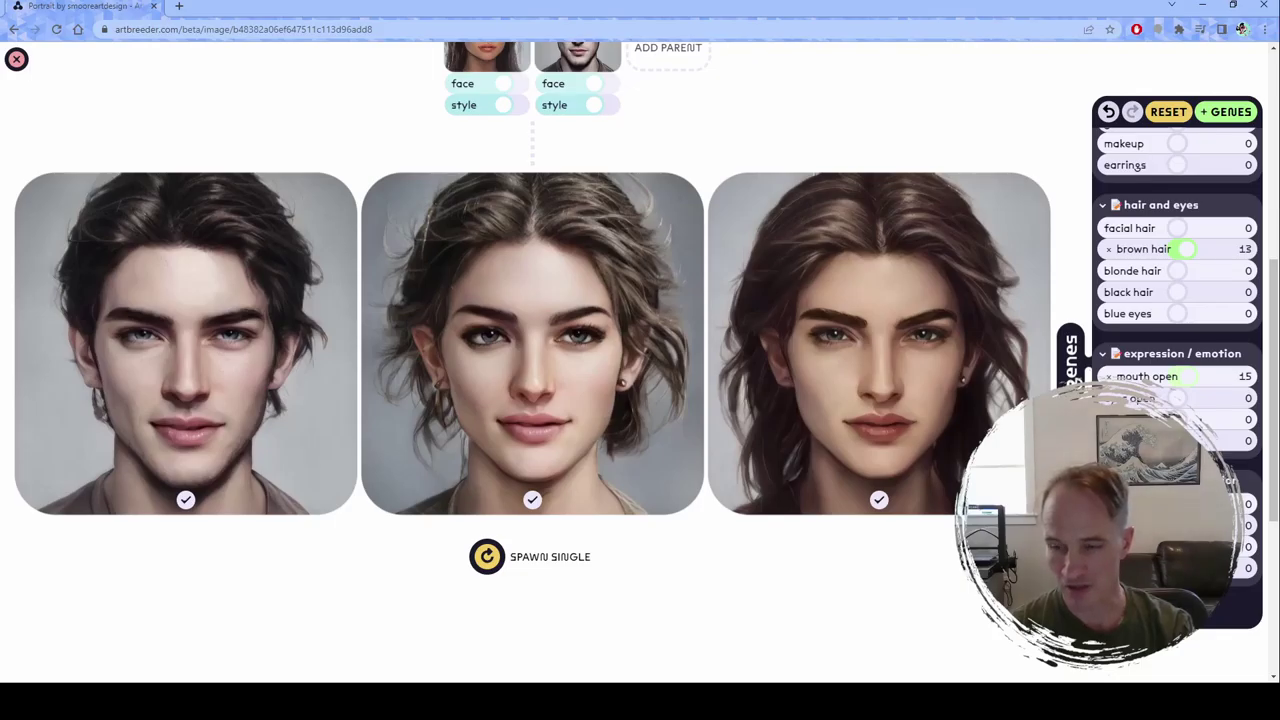
drag(1177, 419, 1190, 419)
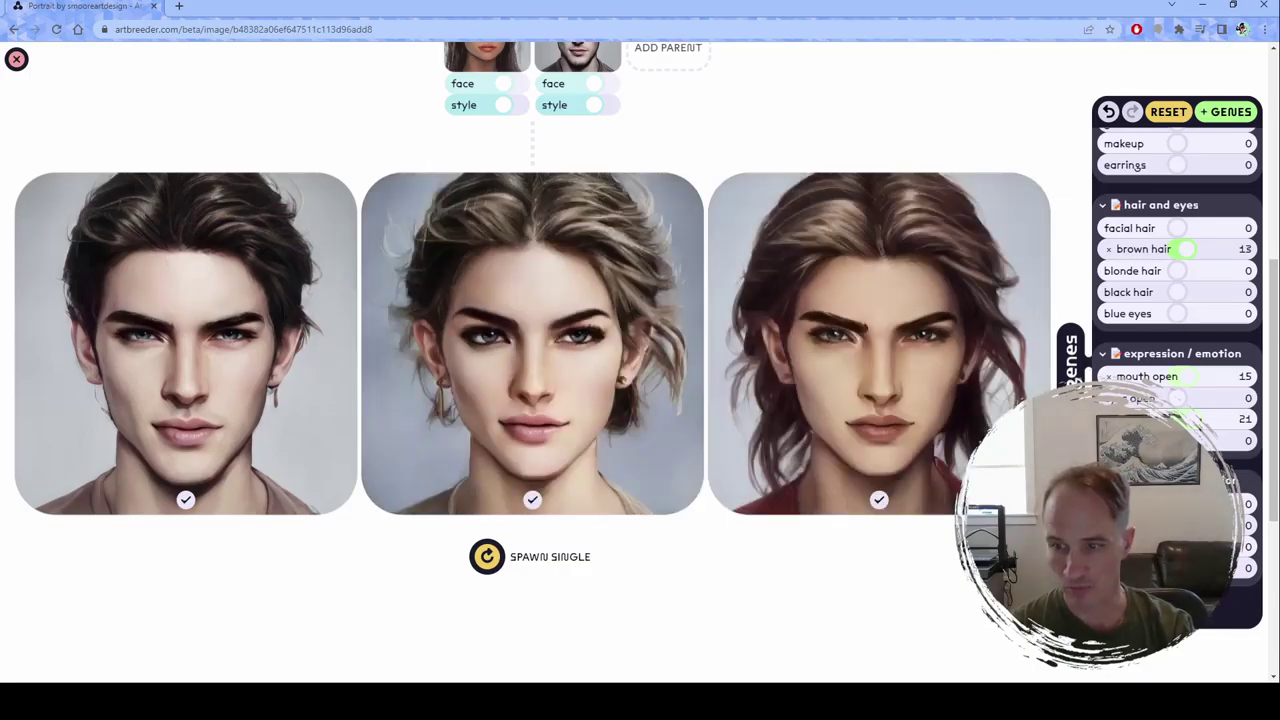
scroll(1178, 300, down, 2)
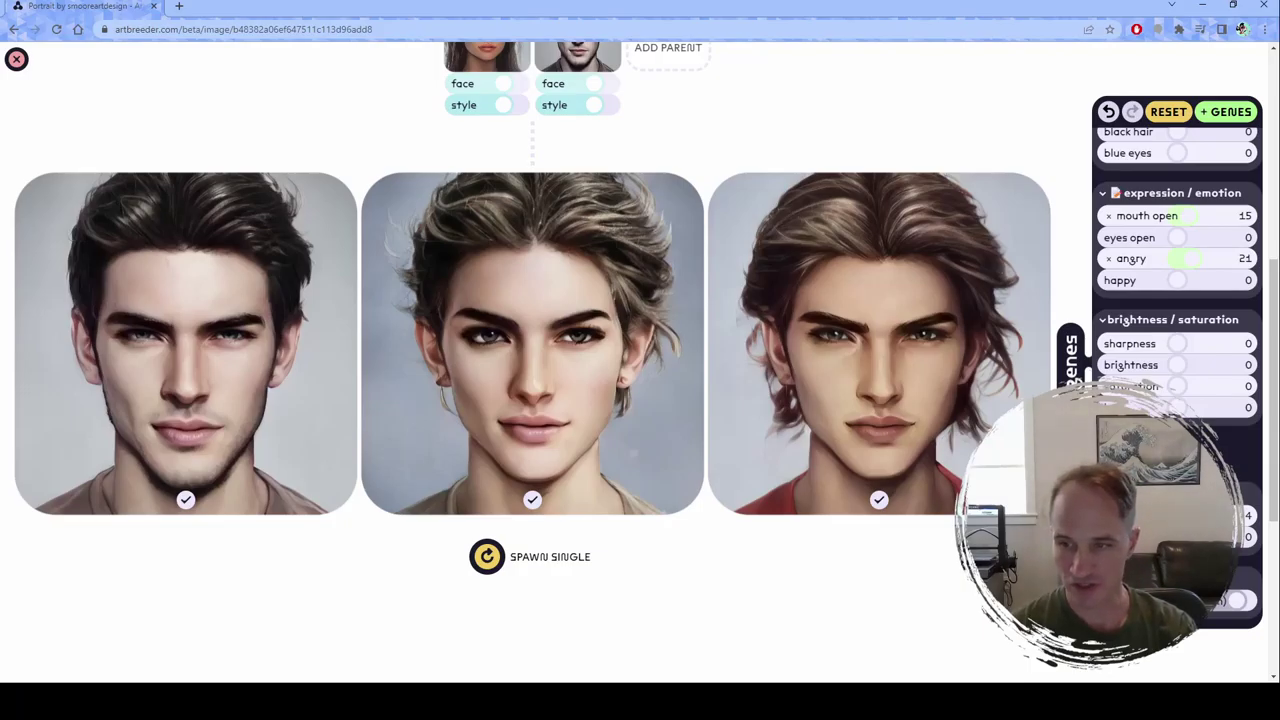
scroll(1177, 300, up, 5)
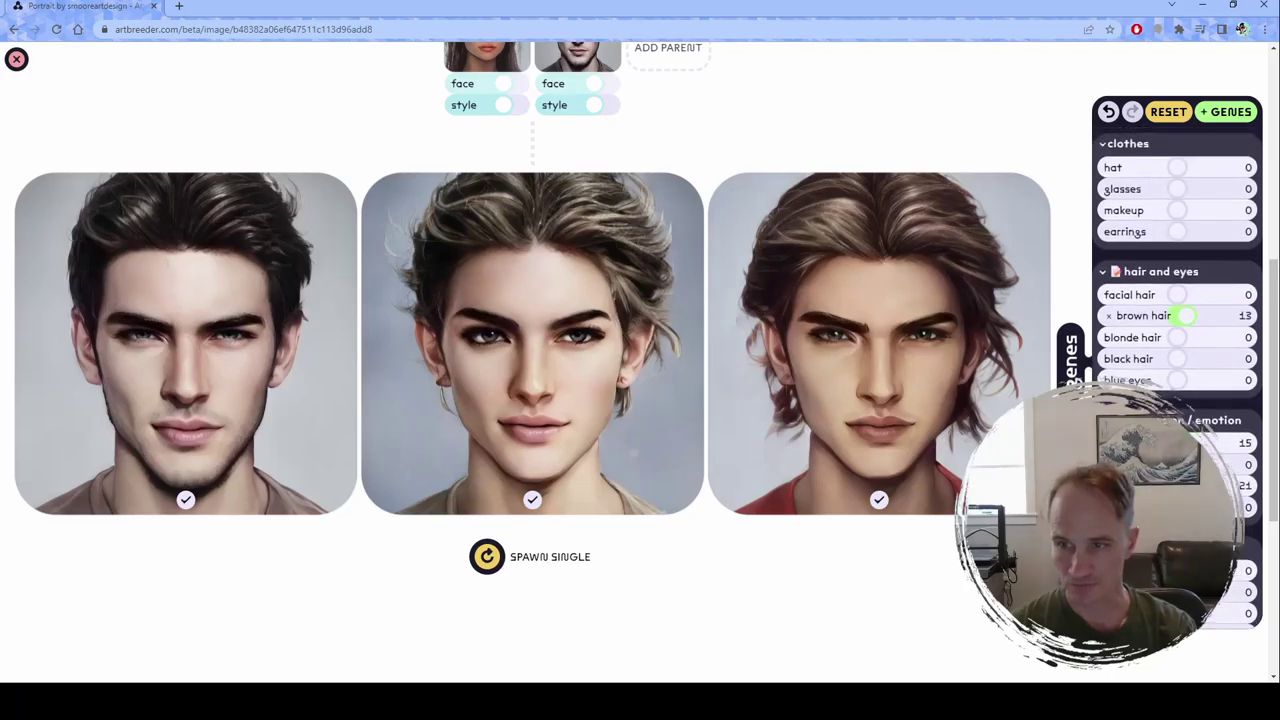
Step: Add the hat gene at 16 and review the regenerated long-haired portraits
drag(1177, 167, 1187, 167)
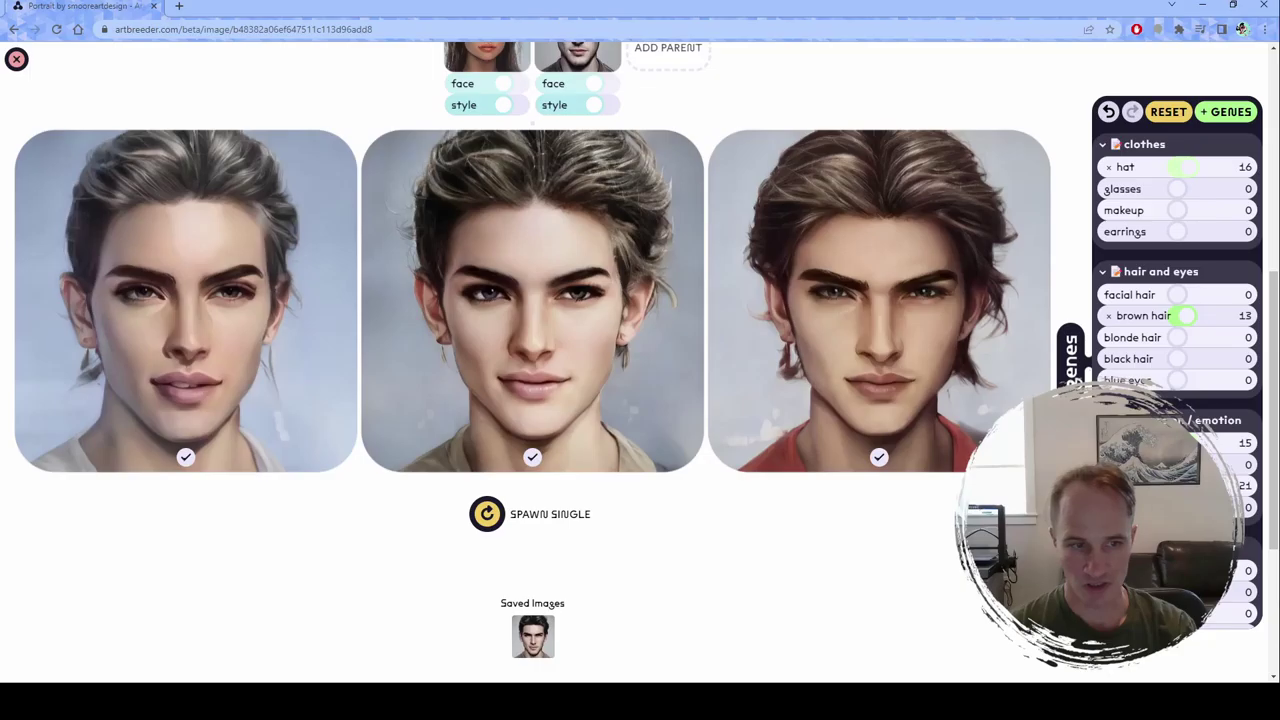
scroll(1177, 300, down, 3)
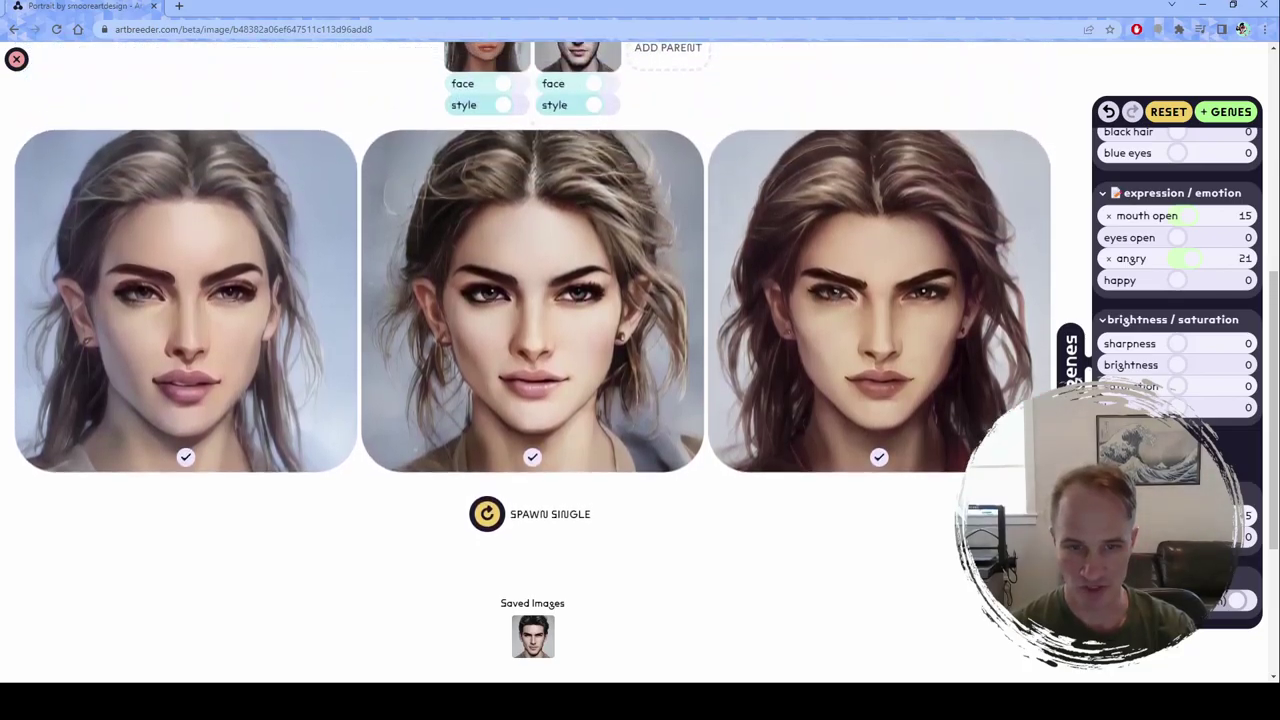
scroll(532, 340, up, 1)
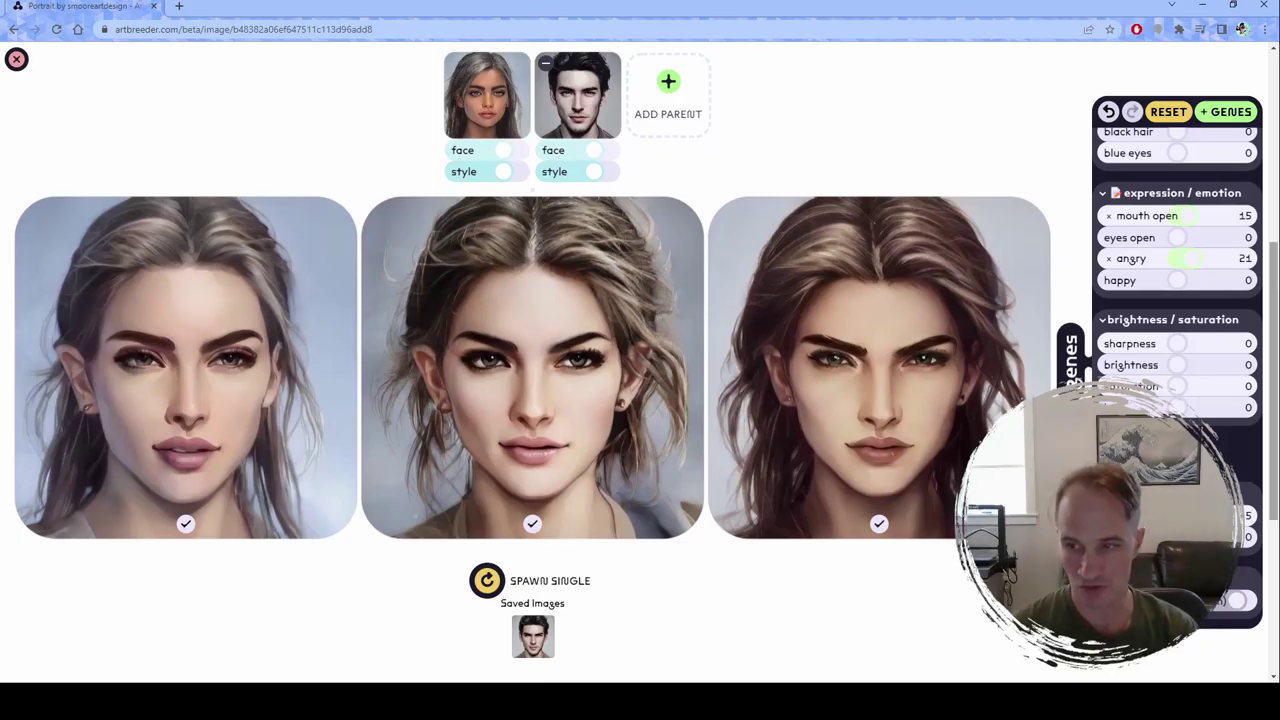
scroll(1178, 300, up, 2)
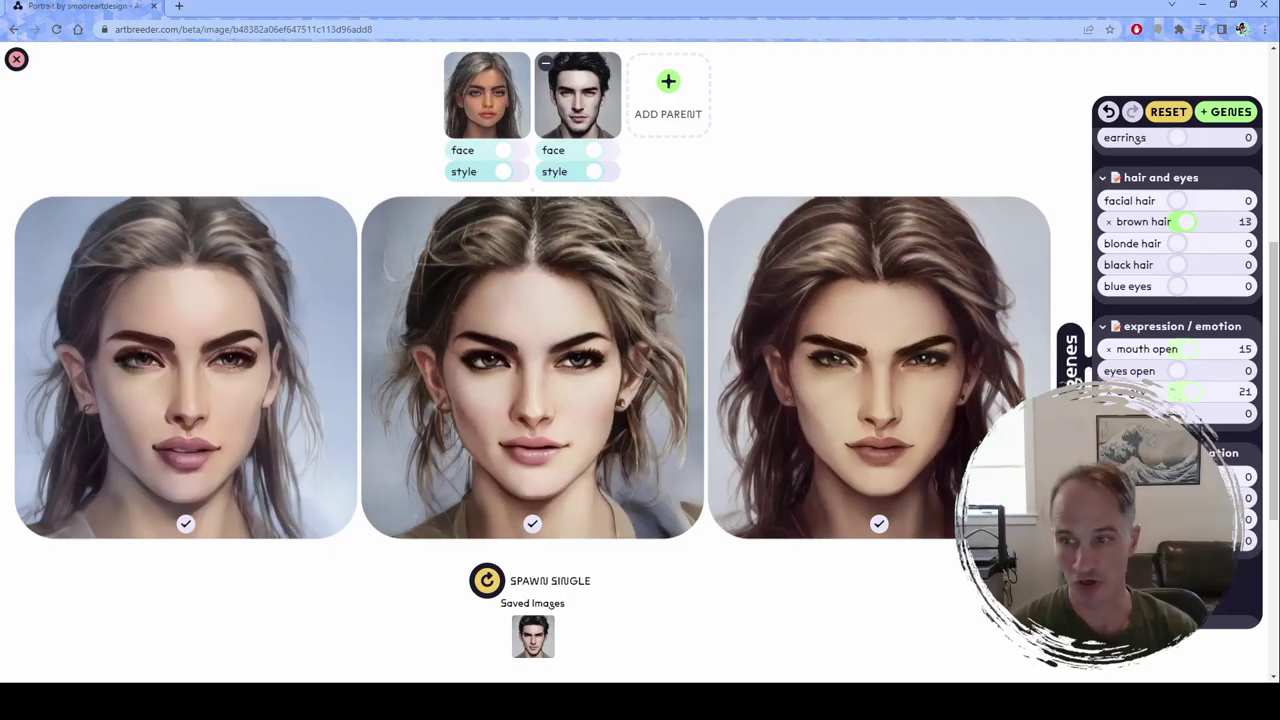
scroll(1178, 250, up, 2)
scroll(533, 370, up, 3)
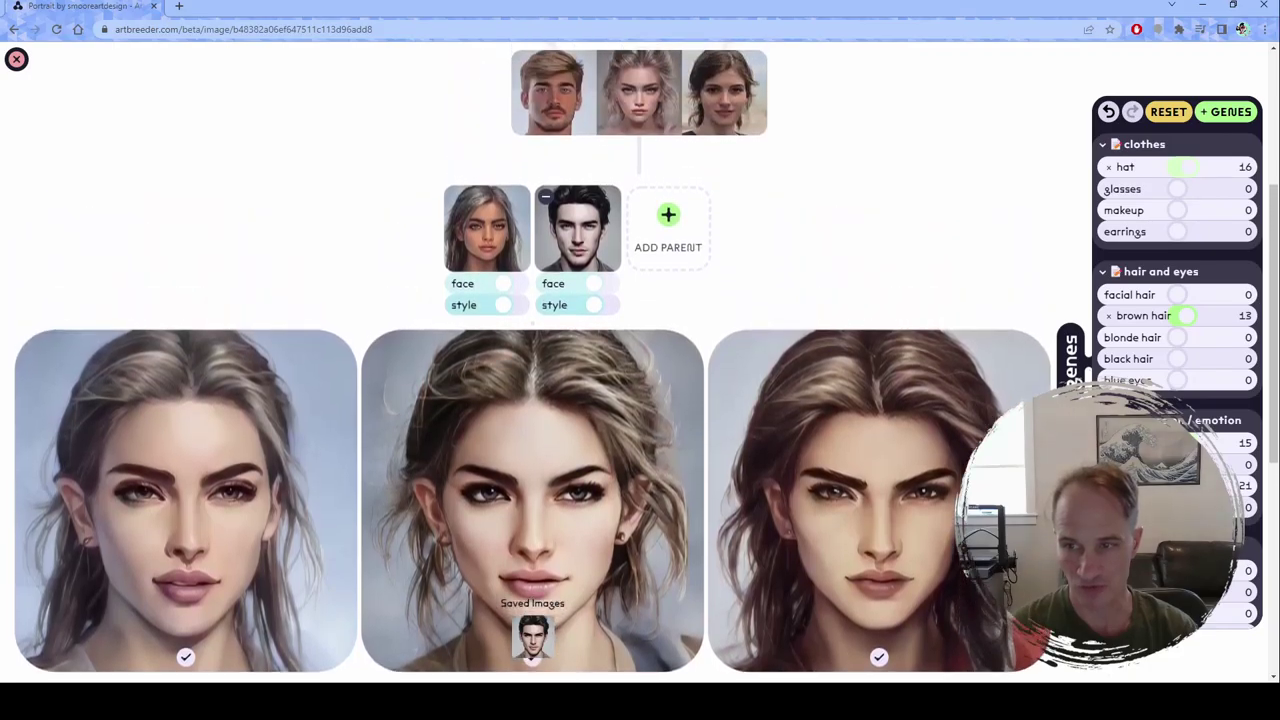
scroll(640, 55, down, 2)
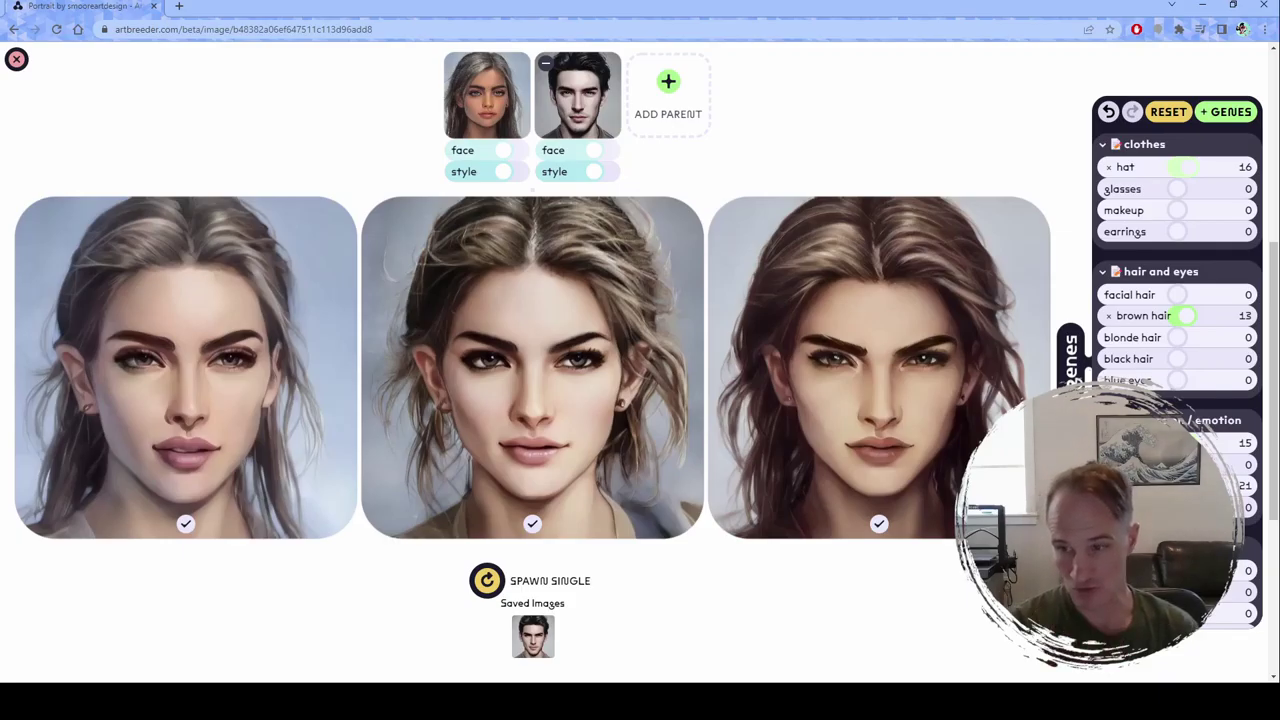
scroll(1177, 300, down, 3)
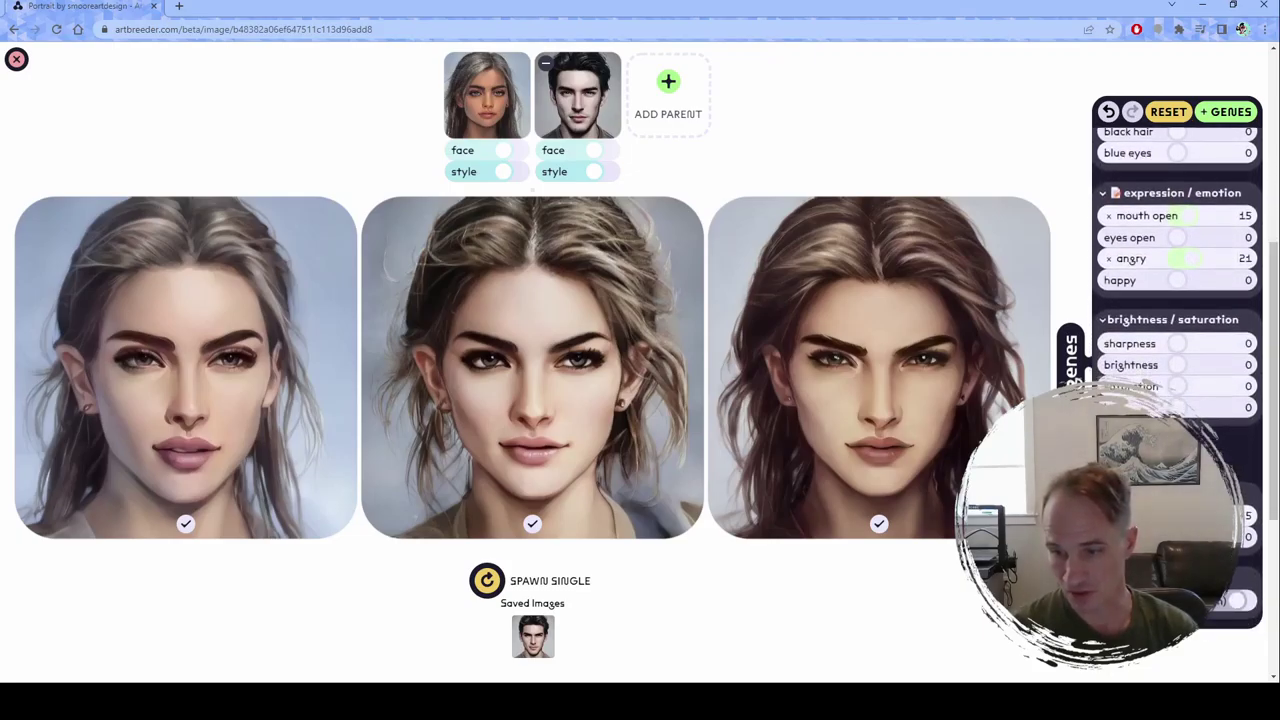
scroll(1177, 300, down, 1)
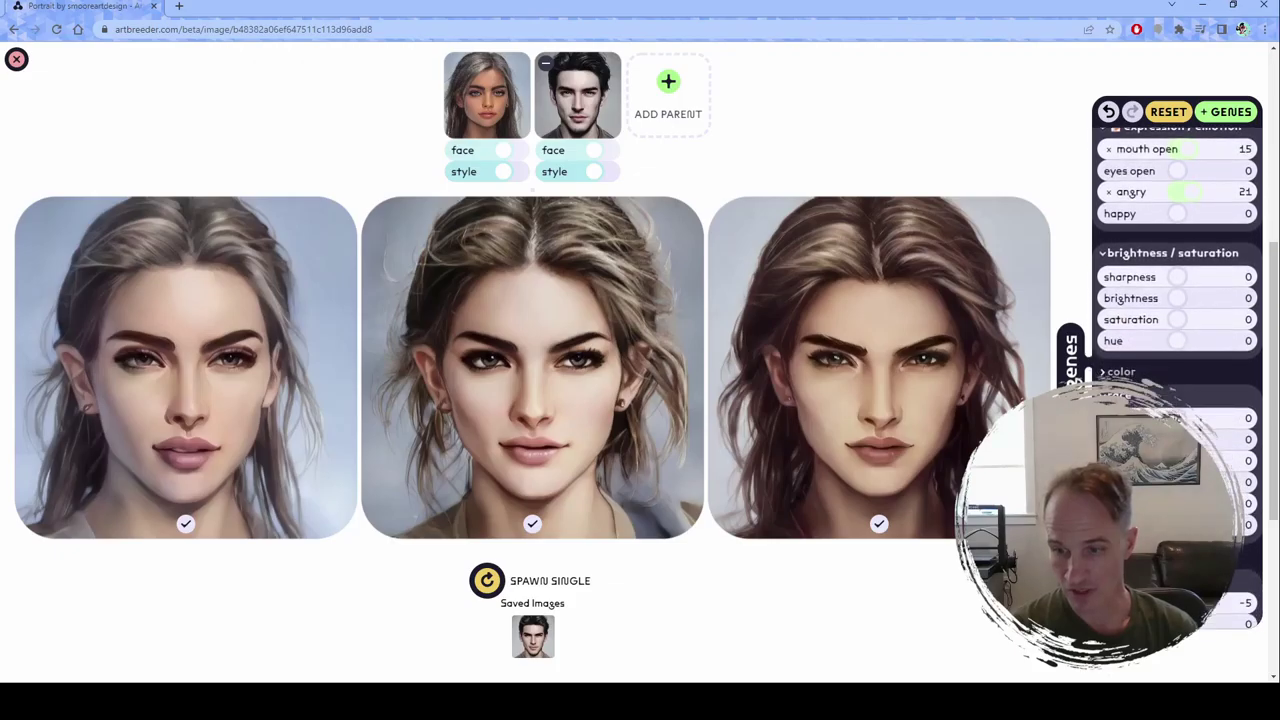
Step: Raise the middle eastern race gene from 0 to 13
drag(1177, 439, 1190, 439)
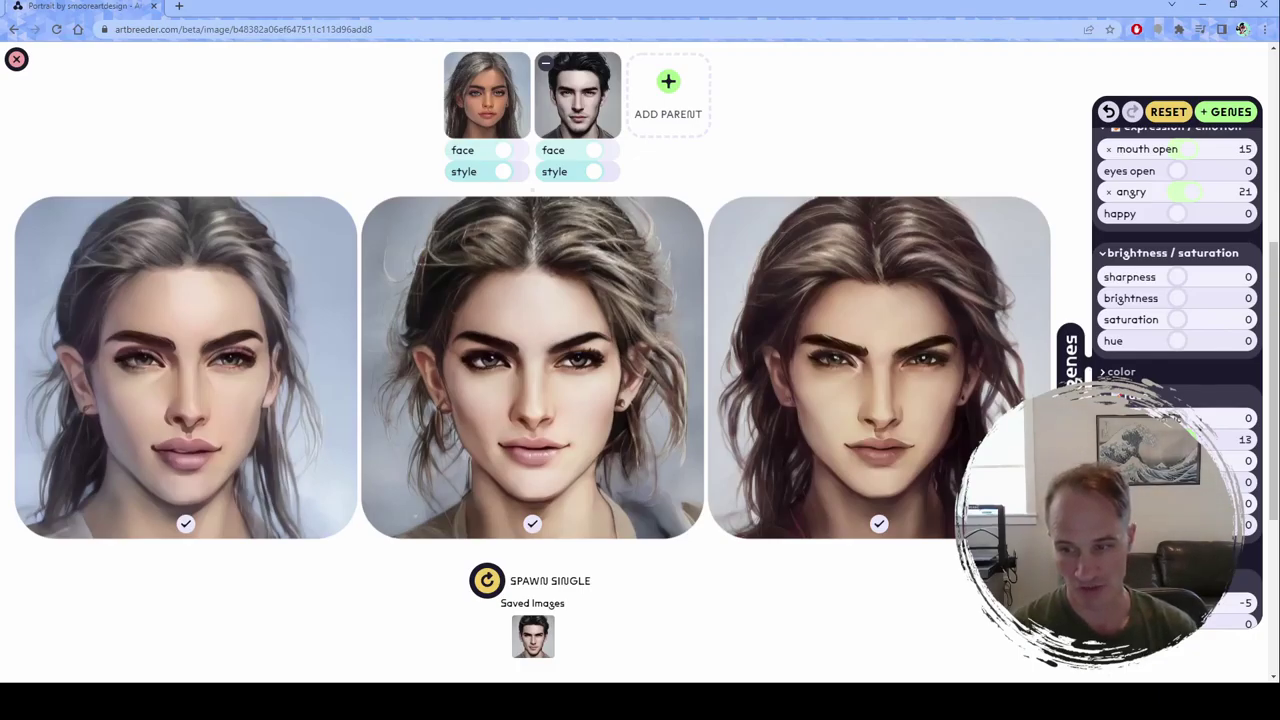
scroll(1177, 350, down, 2)
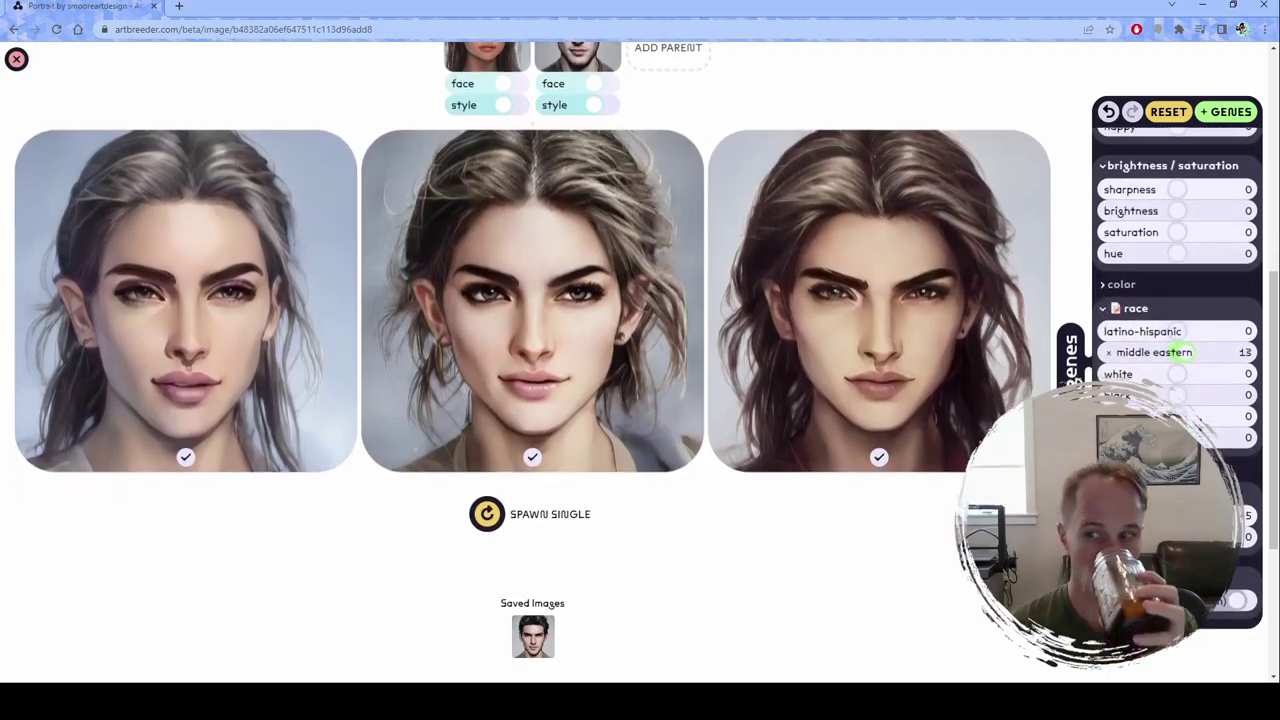
scroll(1177, 350, up, 8)
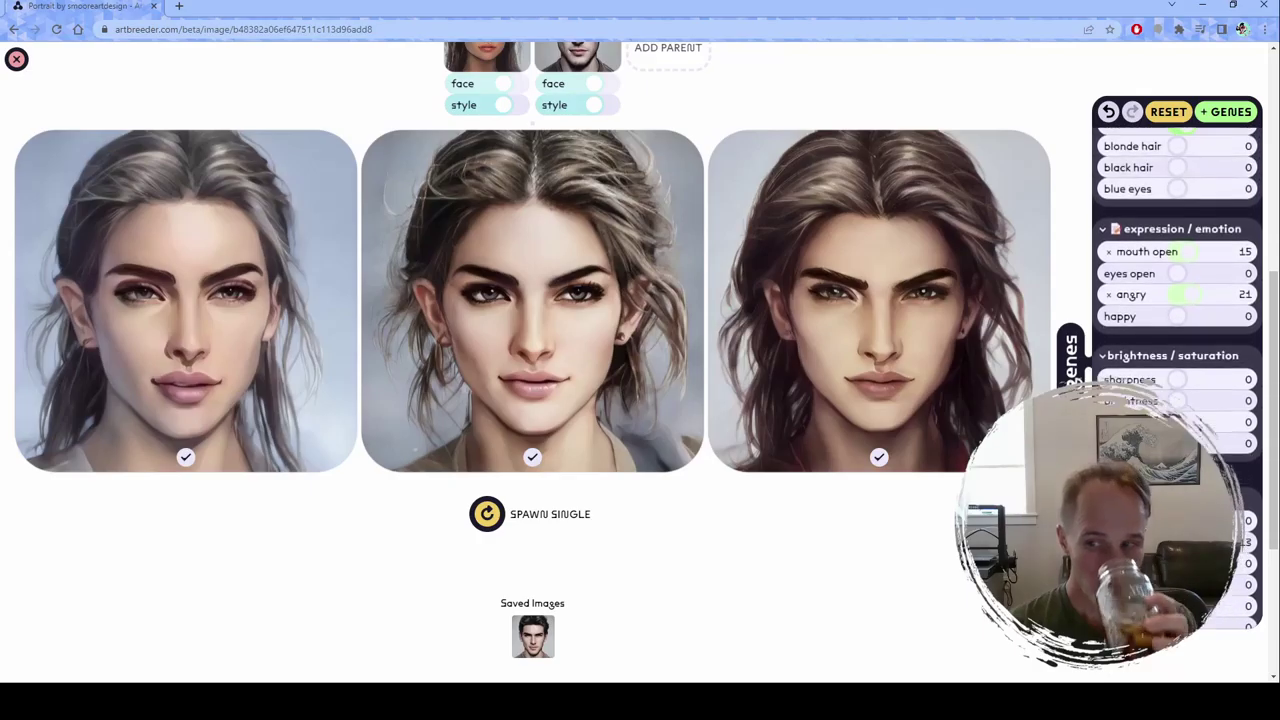
scroll(1177, 350, up, 1)
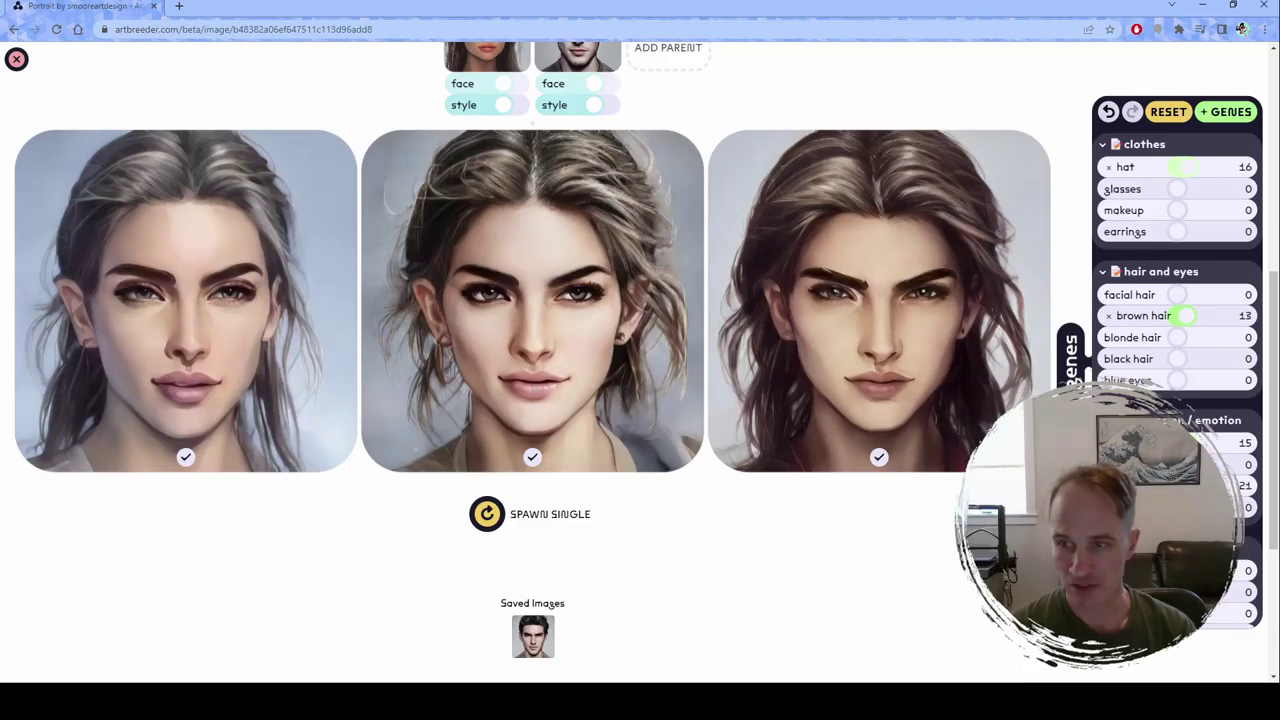
Step: Set the makeup gene to 15 and check the regenerated portraits
drag(1177, 210, 1184, 210)
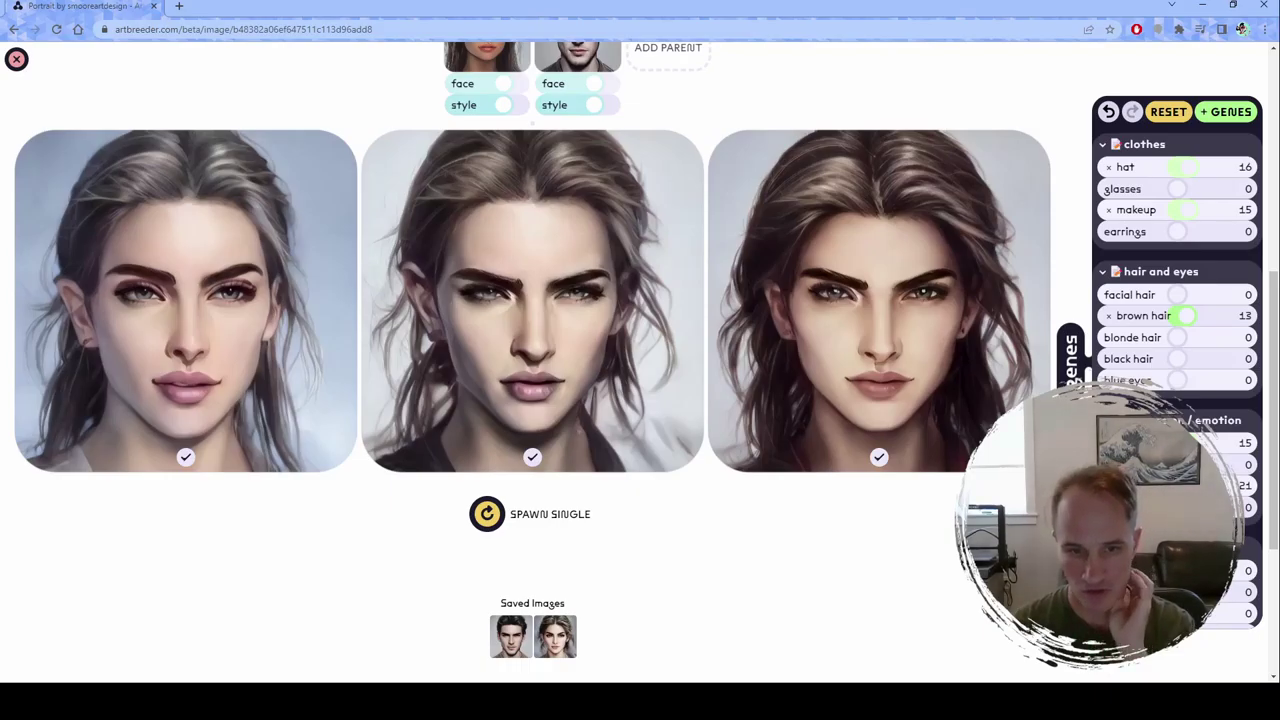
scroll(1177, 370, down, 6)
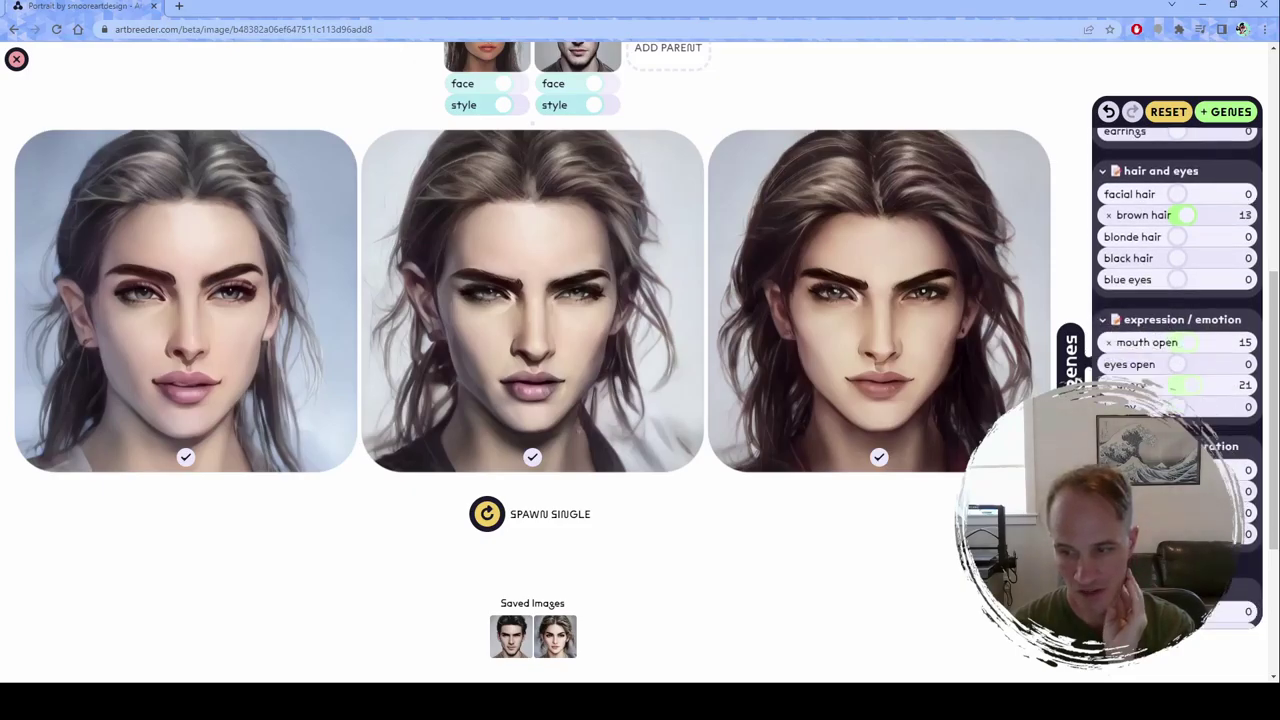
scroll(1180, 352, down, 2)
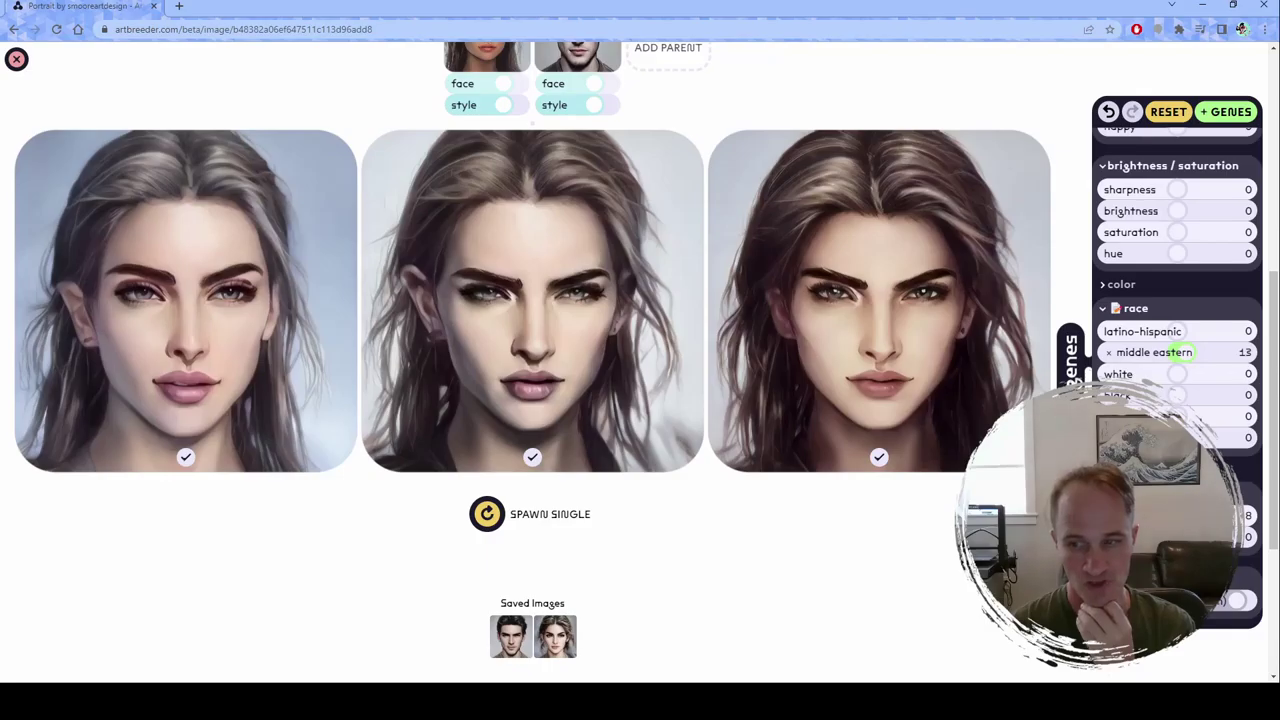
scroll(1177, 300, up, 5)
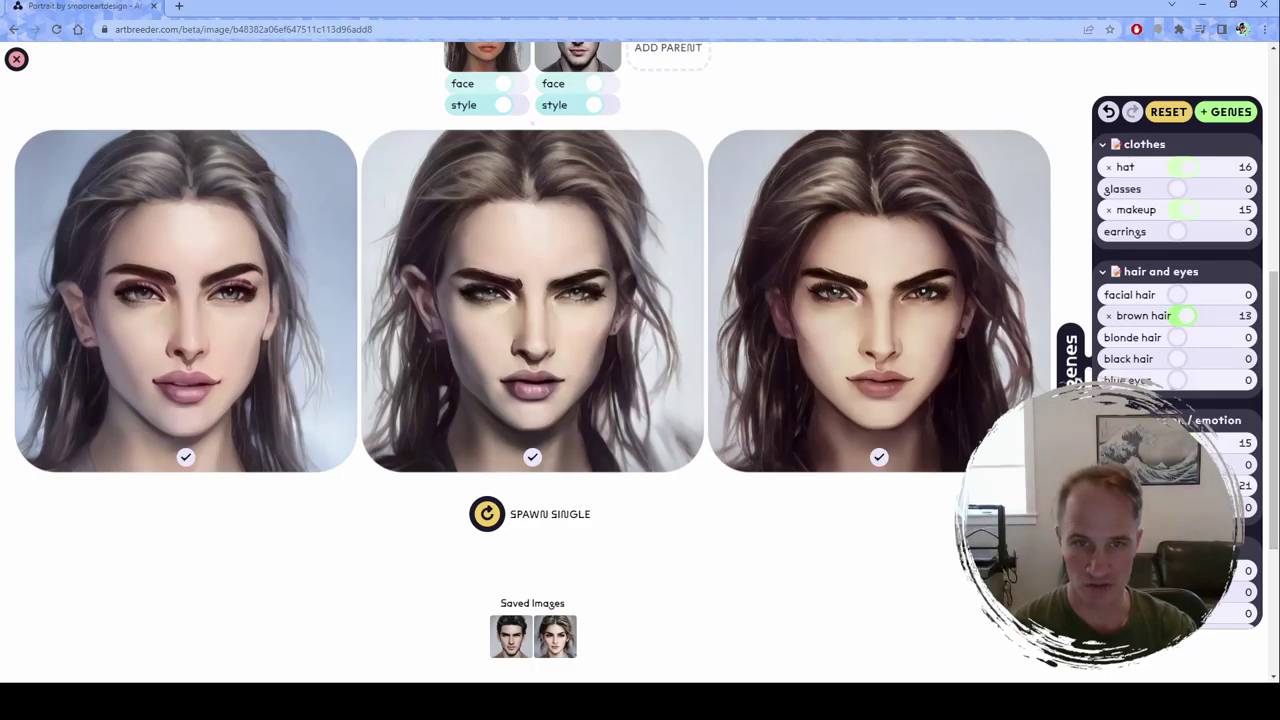
scroll(640, 350, up, 3)
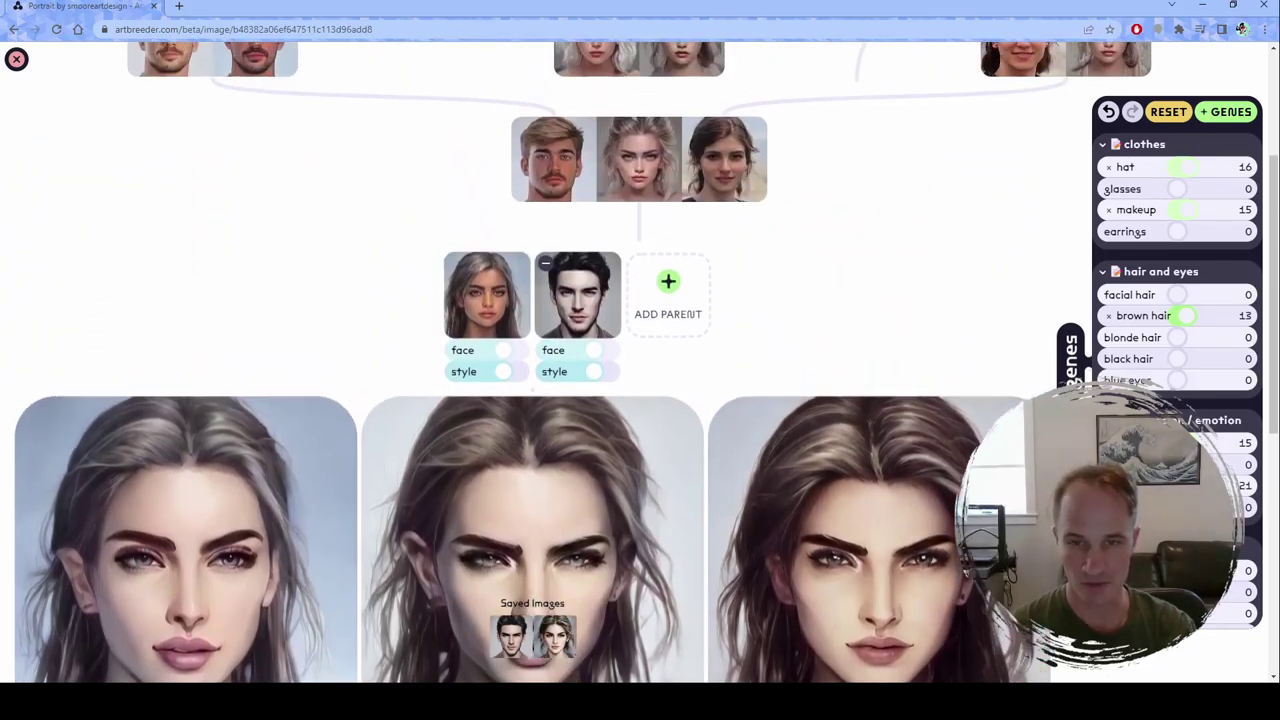
Step: Go to the creator's profile gallery and browse the generated portraits and characters
scroll(533, 400, down, 2)
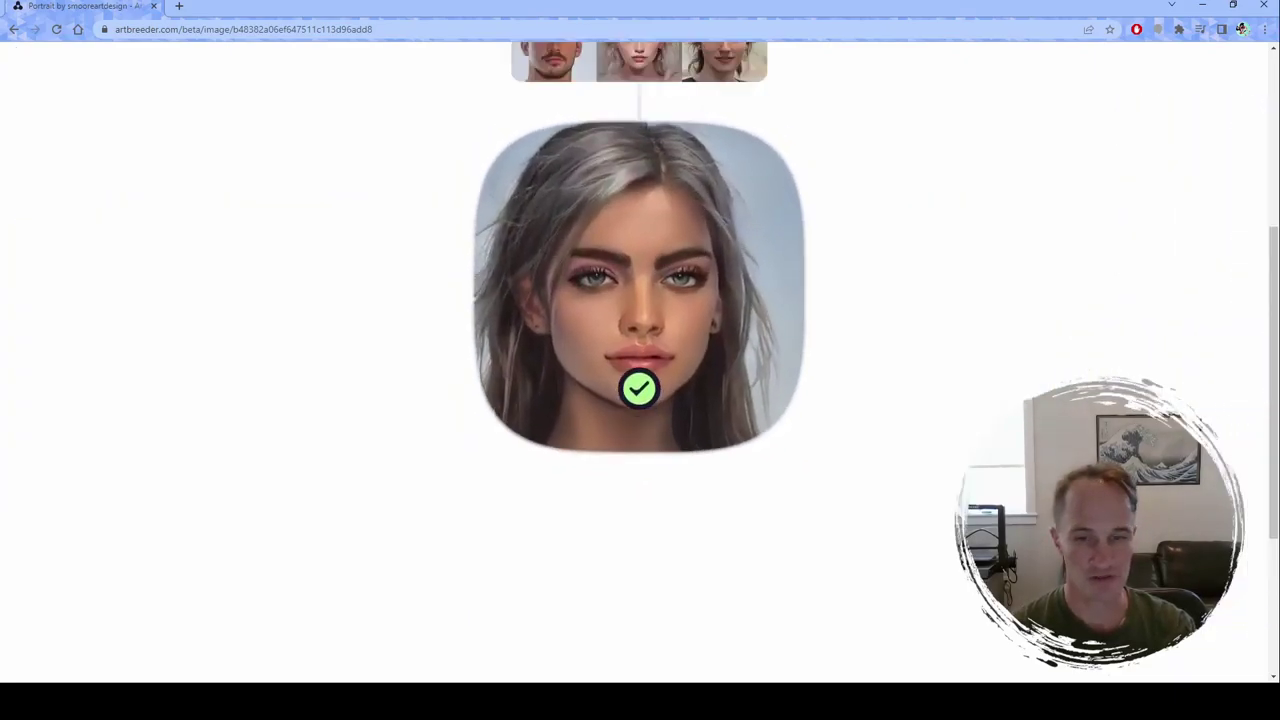
click(556, 110)
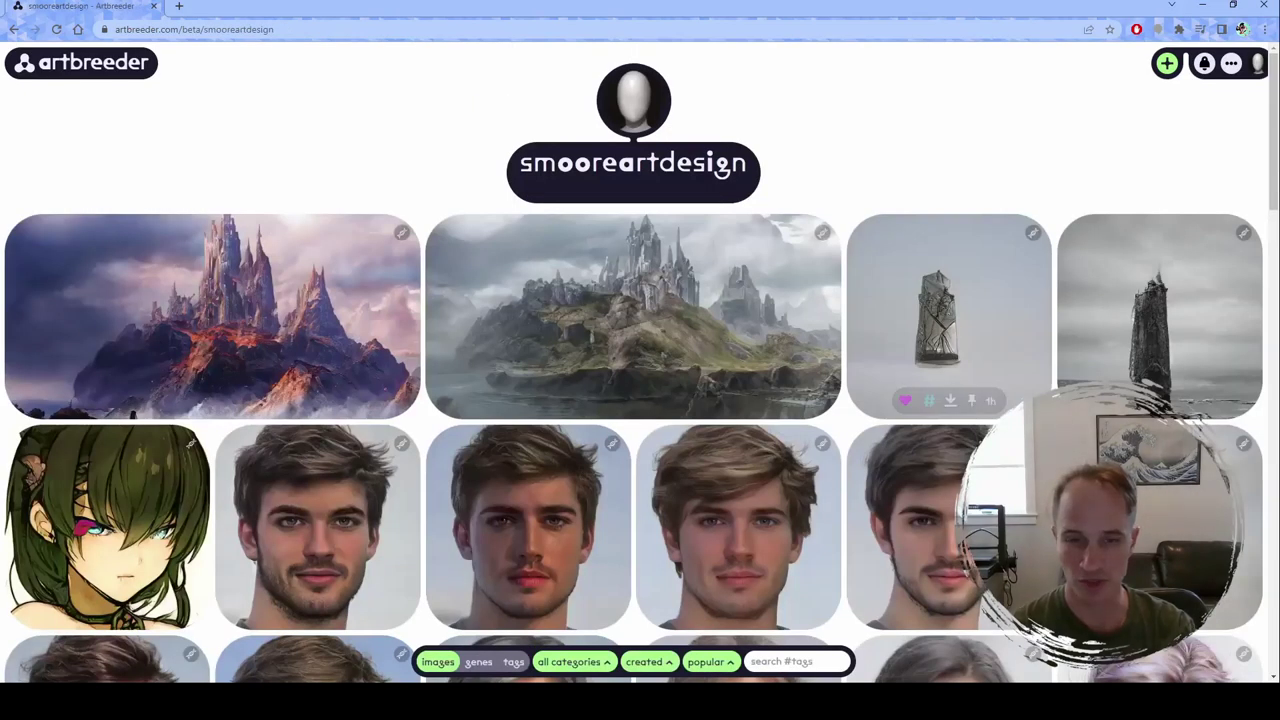
scroll(633, 250, down, 1)
scroll(738, 400, down, 2)
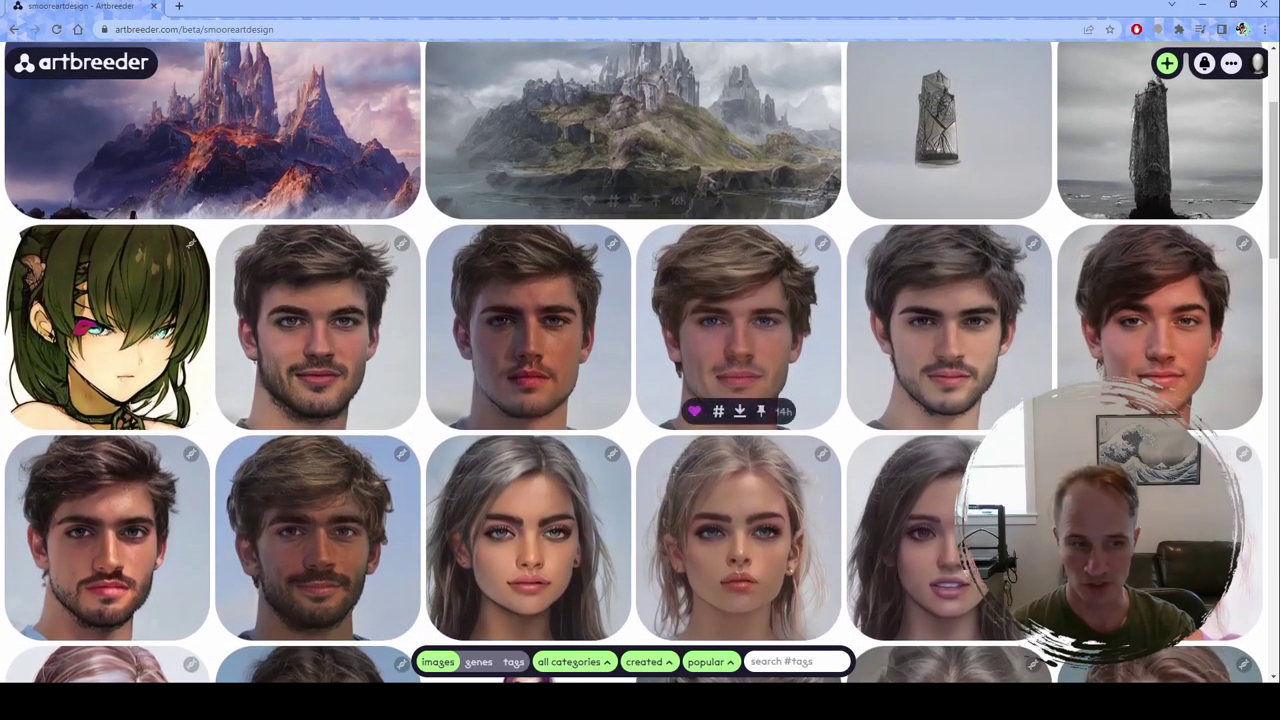
scroll(738, 400, down, 2)
scroll(738, 400, down, 5)
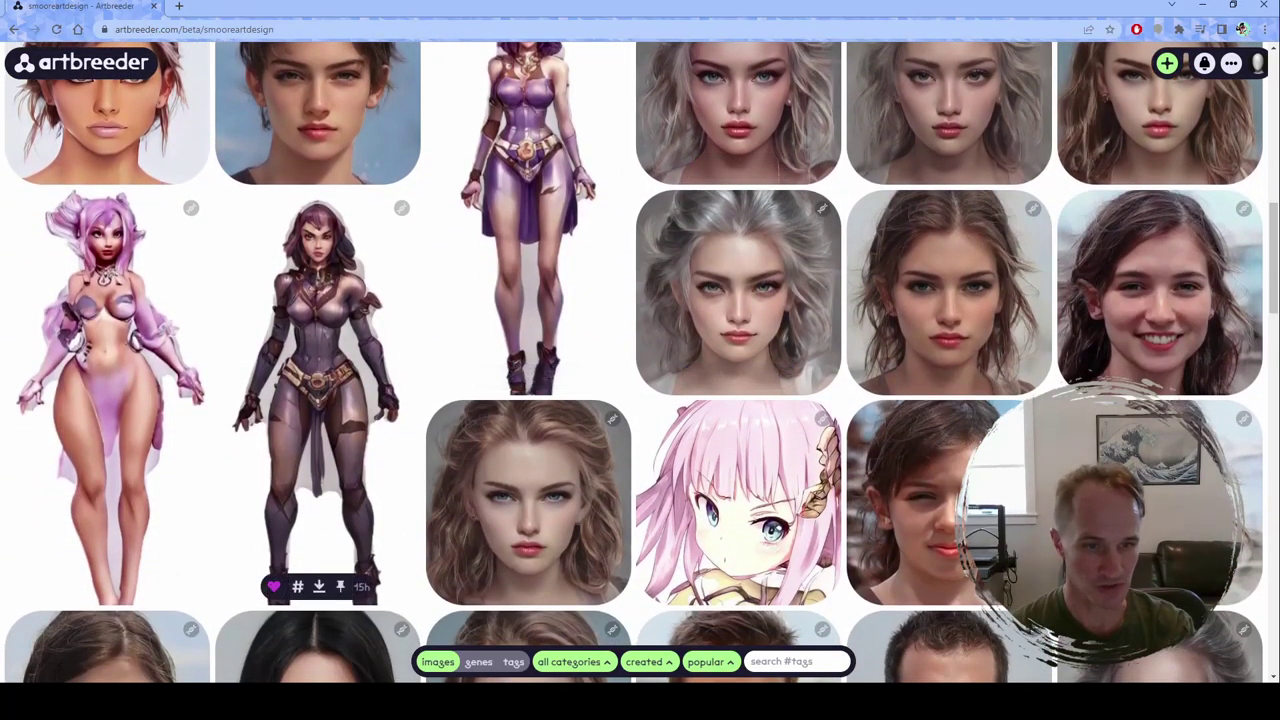
Step: Open the dark armoured character's image page and start a remix of it
click(318, 390)
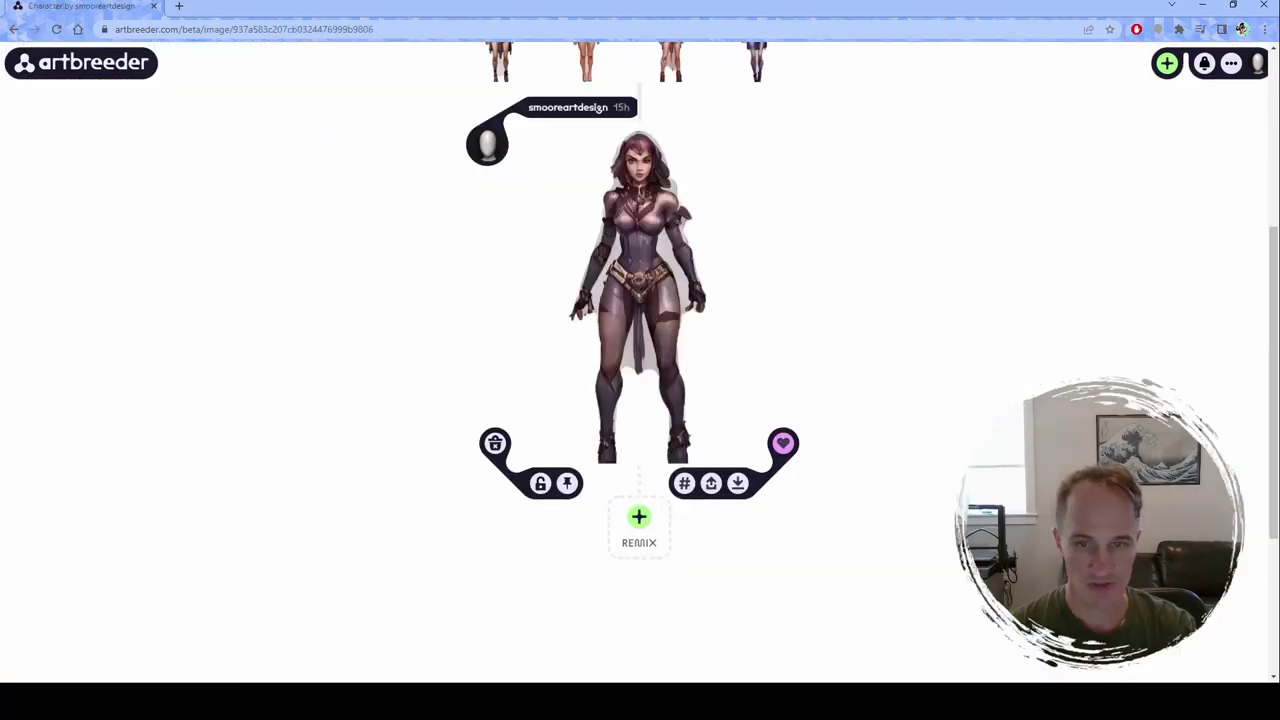
scroll(640, 360, down, 2)
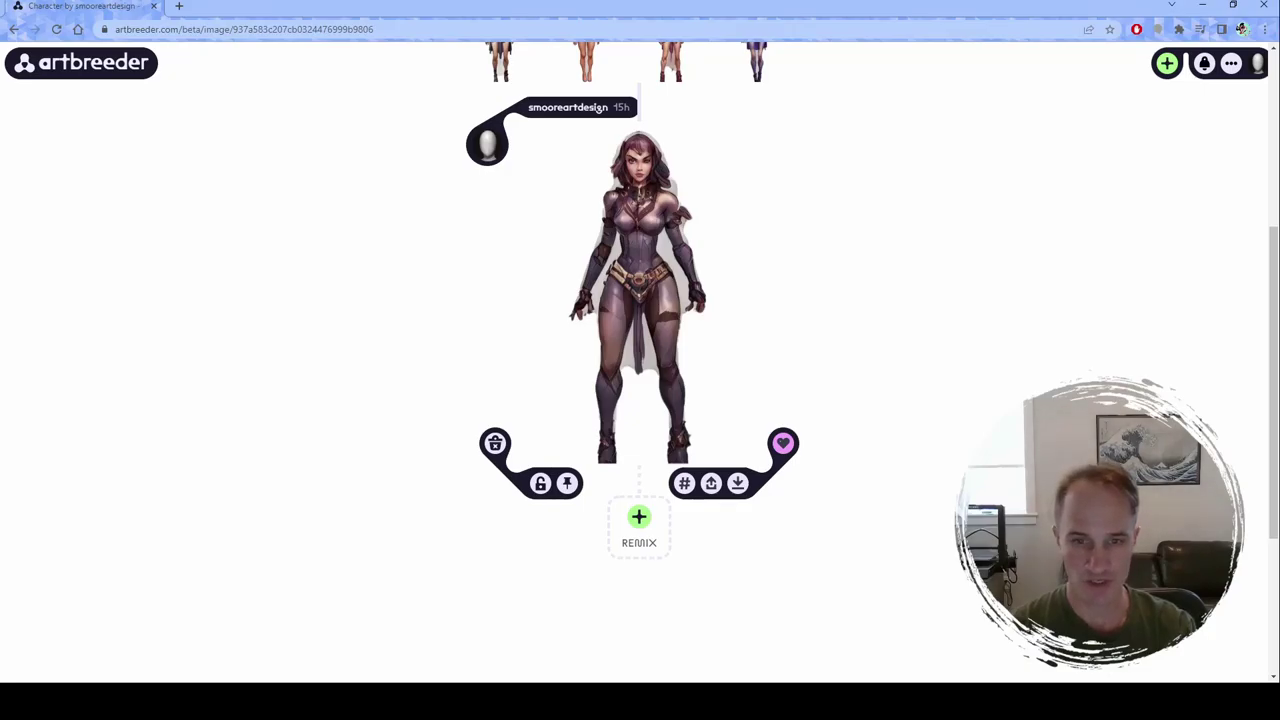
scroll(640, 360, up, 1)
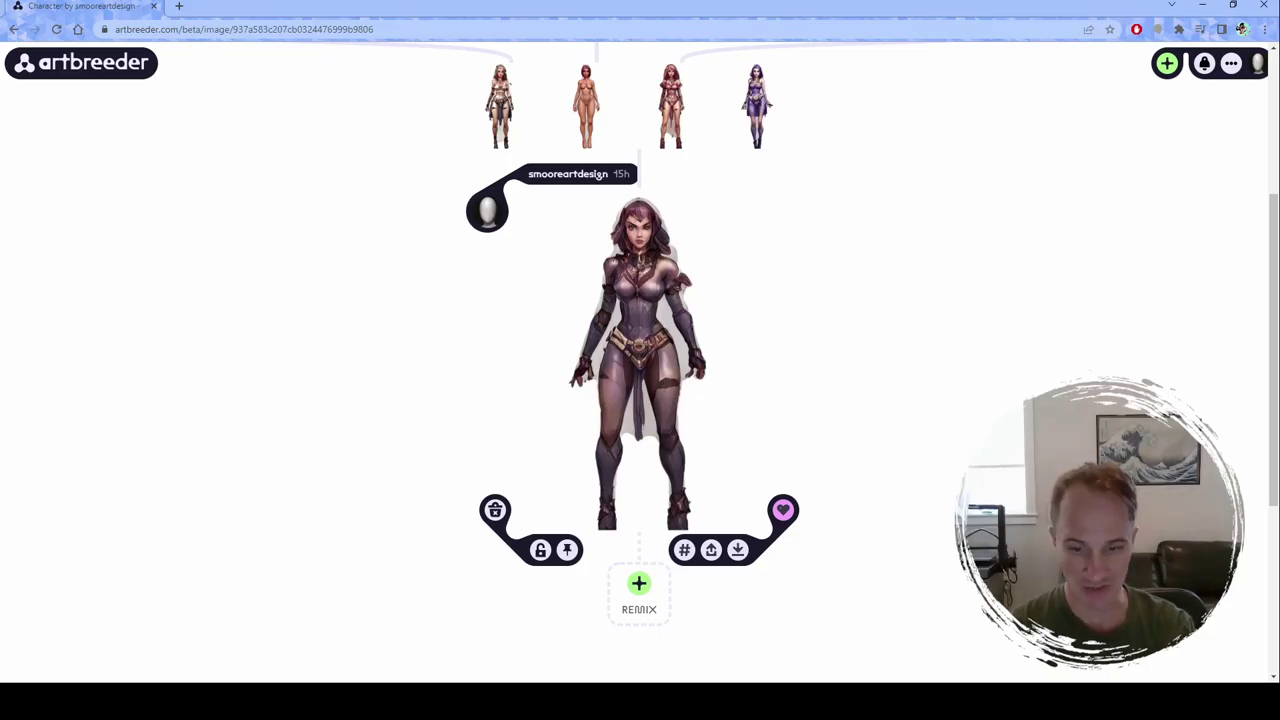
click(639, 590)
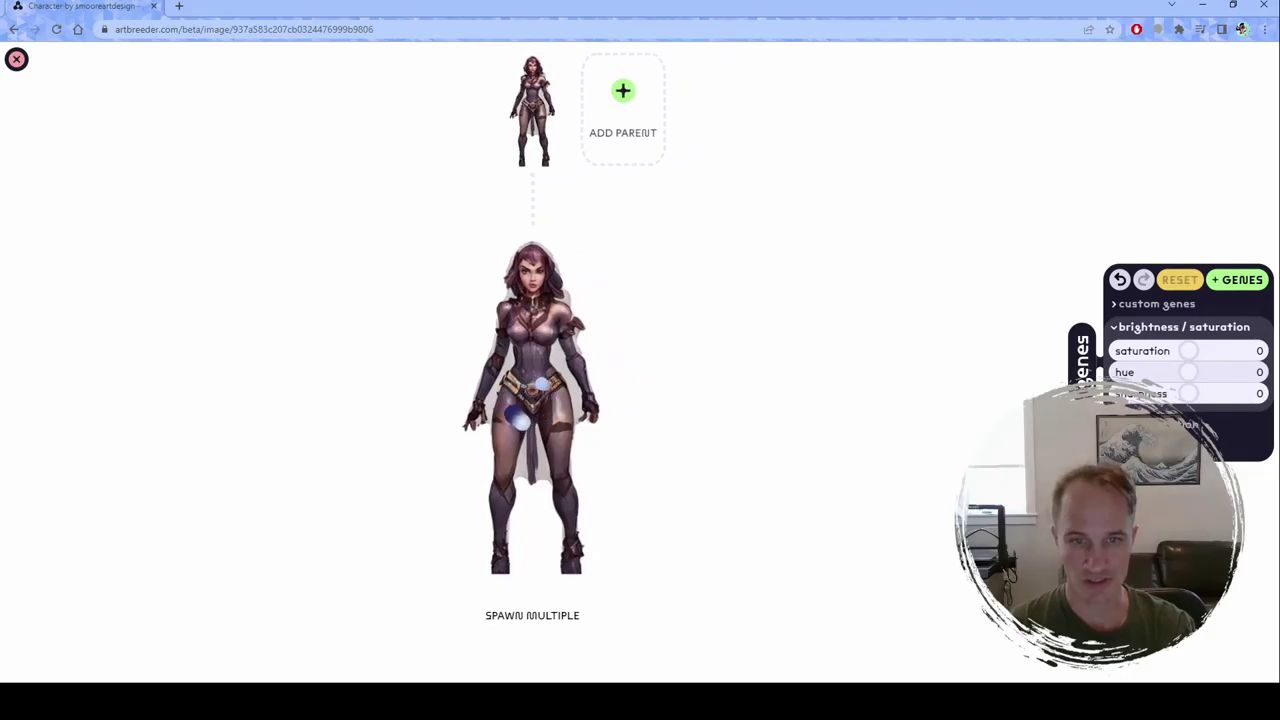
Step: Select the character image and bring up the picker for a second parent
click(532, 573)
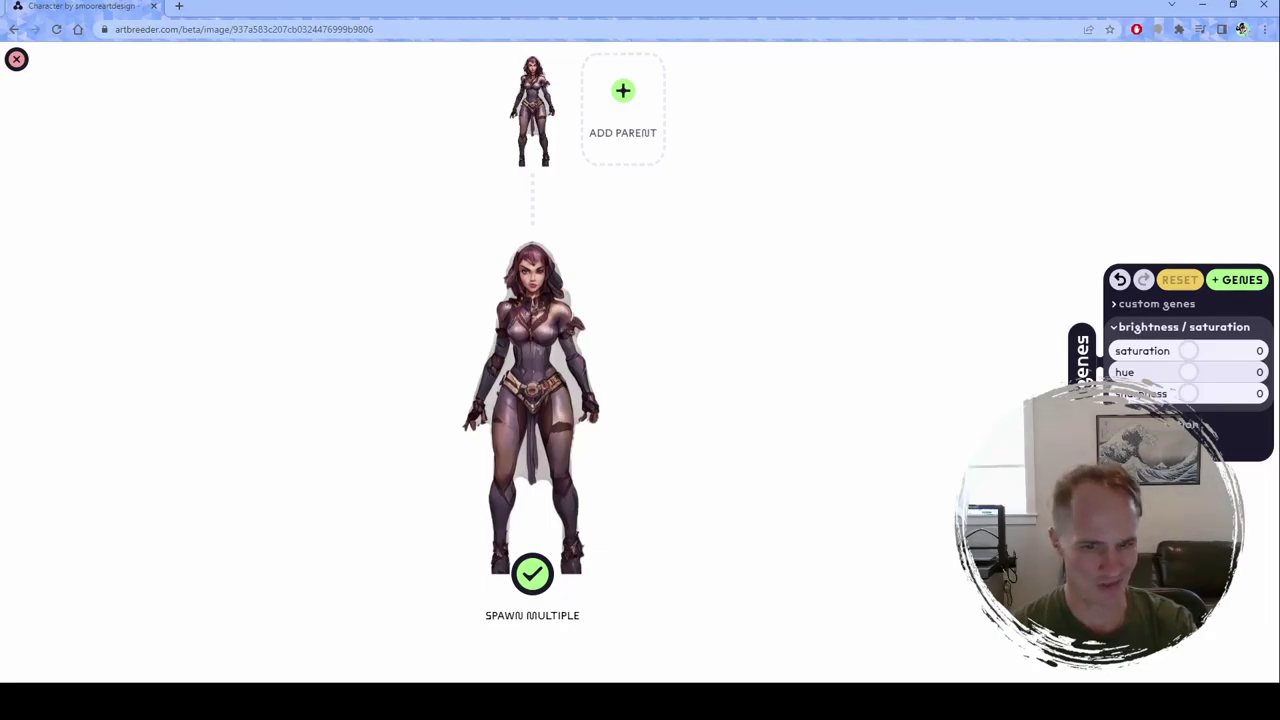
click(622, 110)
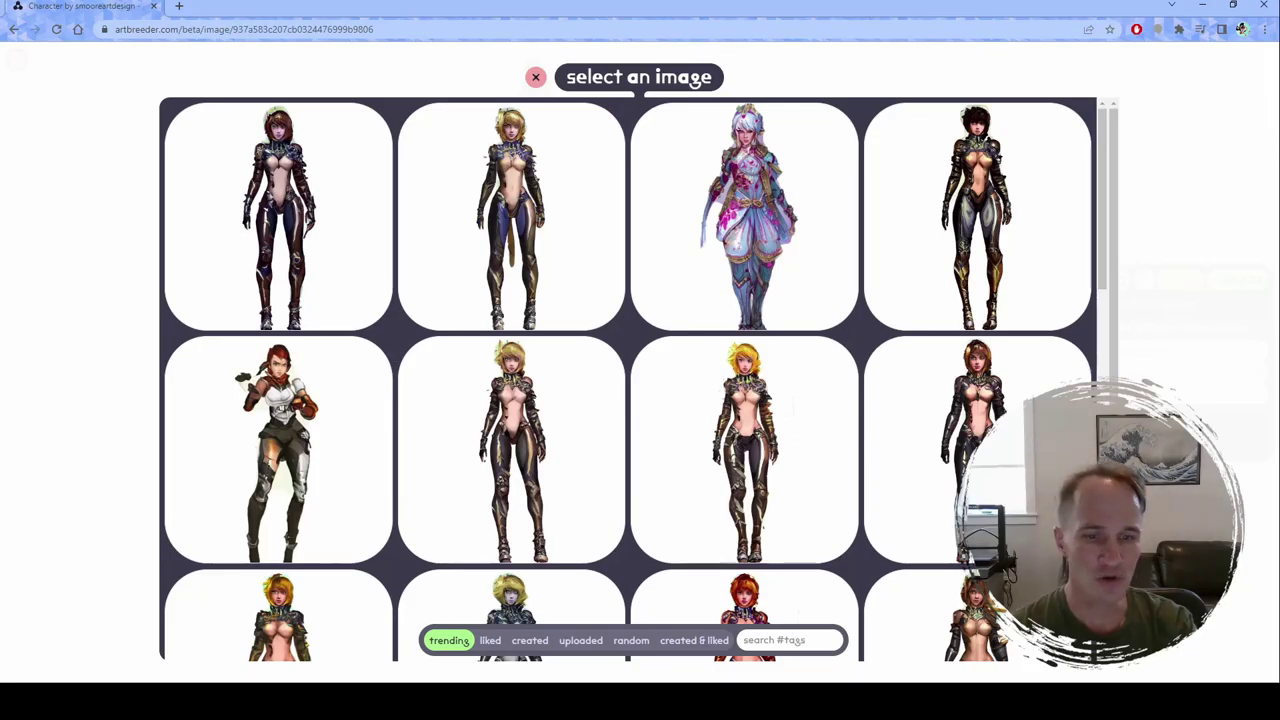
scroll(697, 82, down, 5)
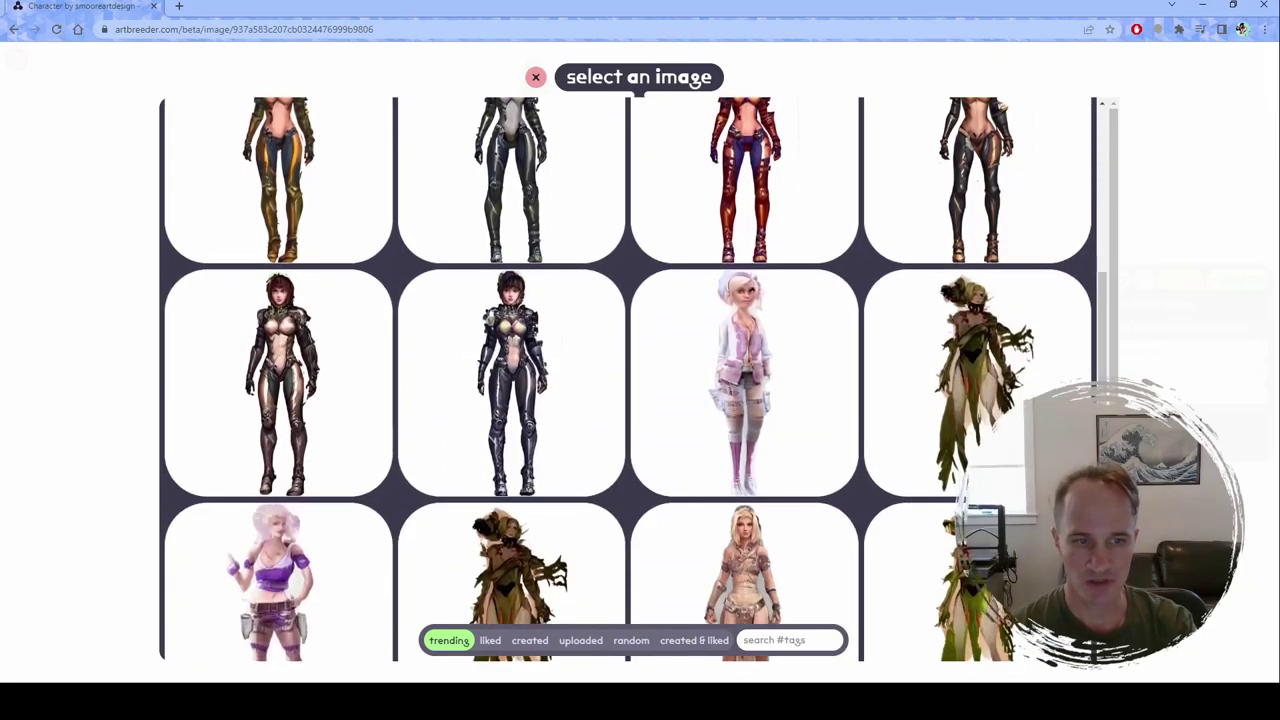
scroll(636, 379, down, 3)
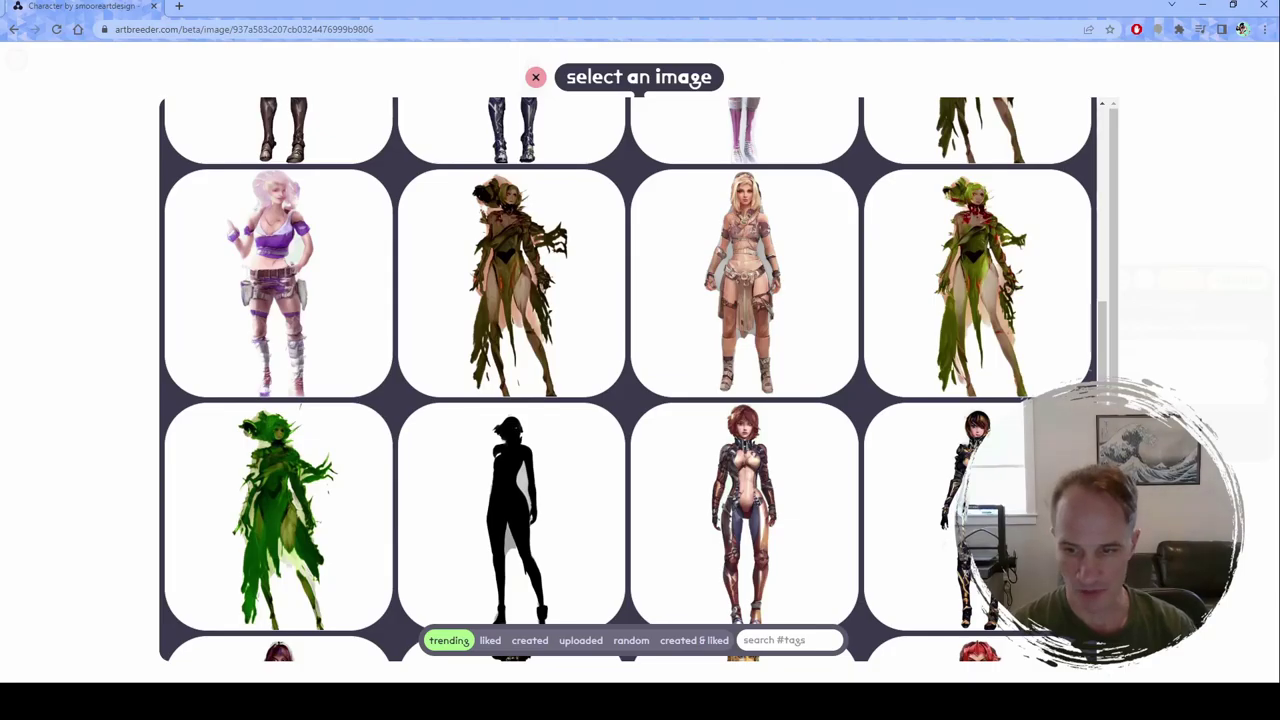
scroll(697, 78, down, 1)
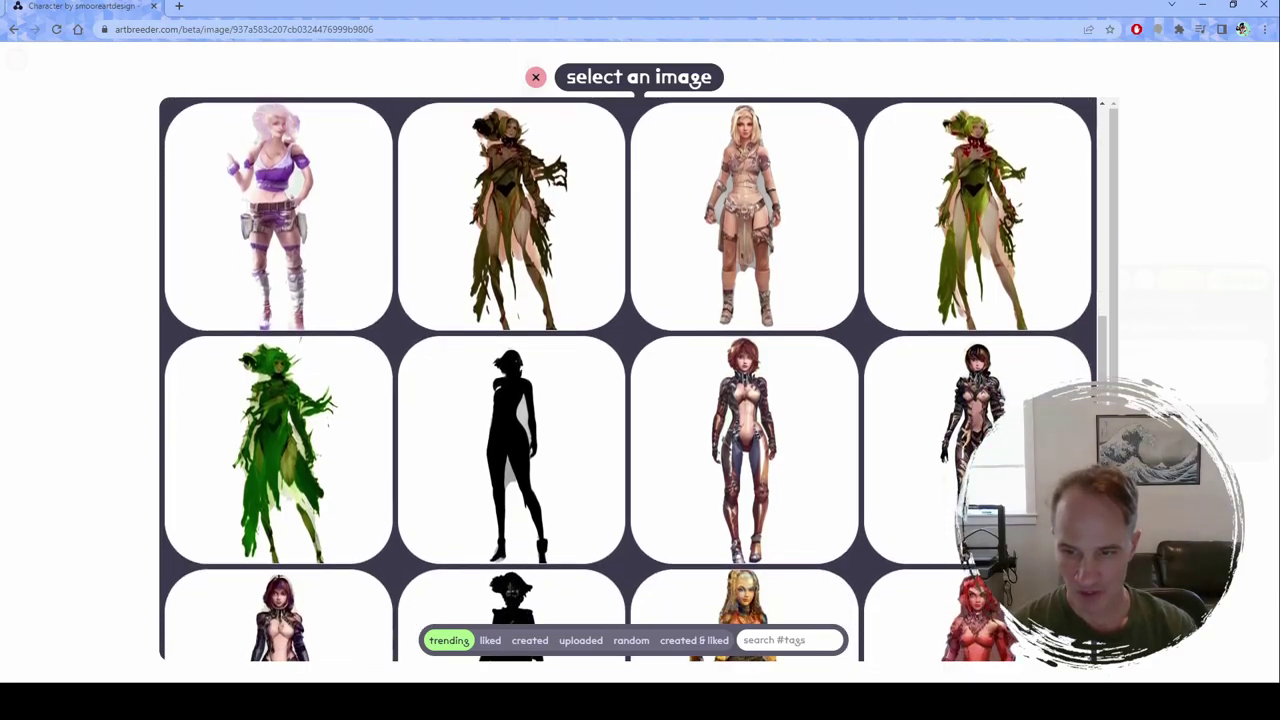
scroll(693, 80, down, 7)
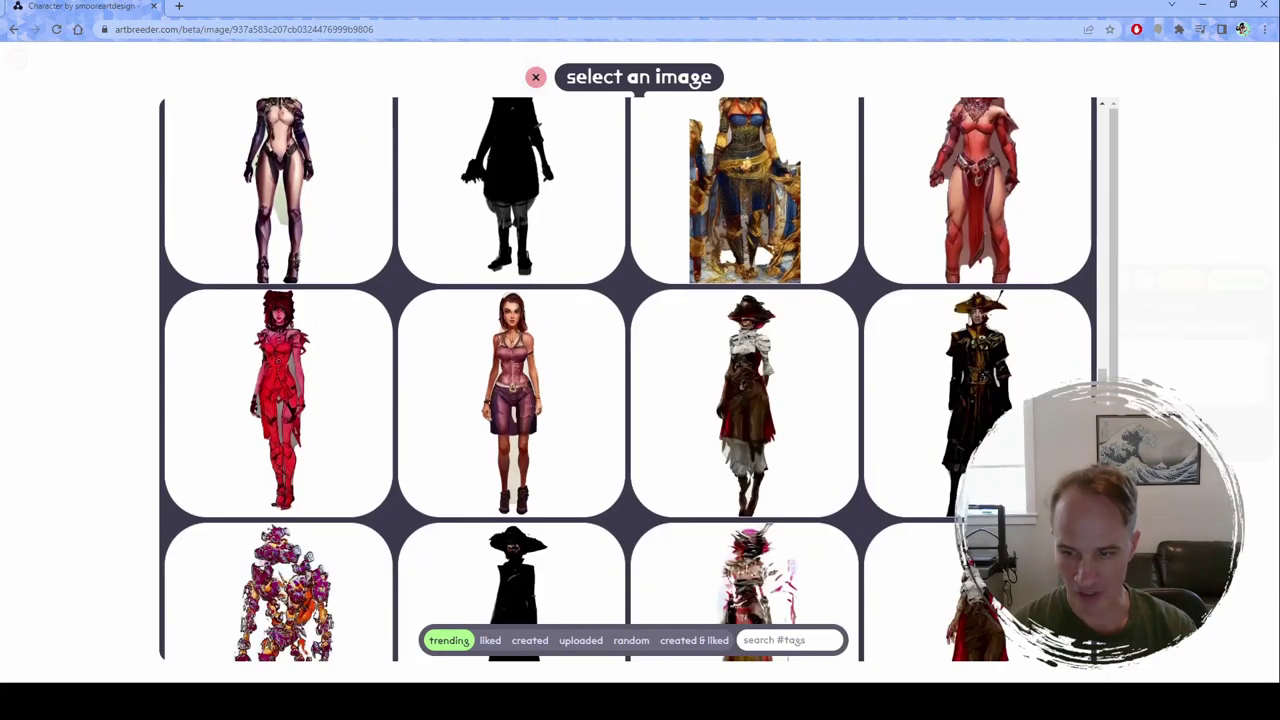
scroll(693, 80, up, 3)
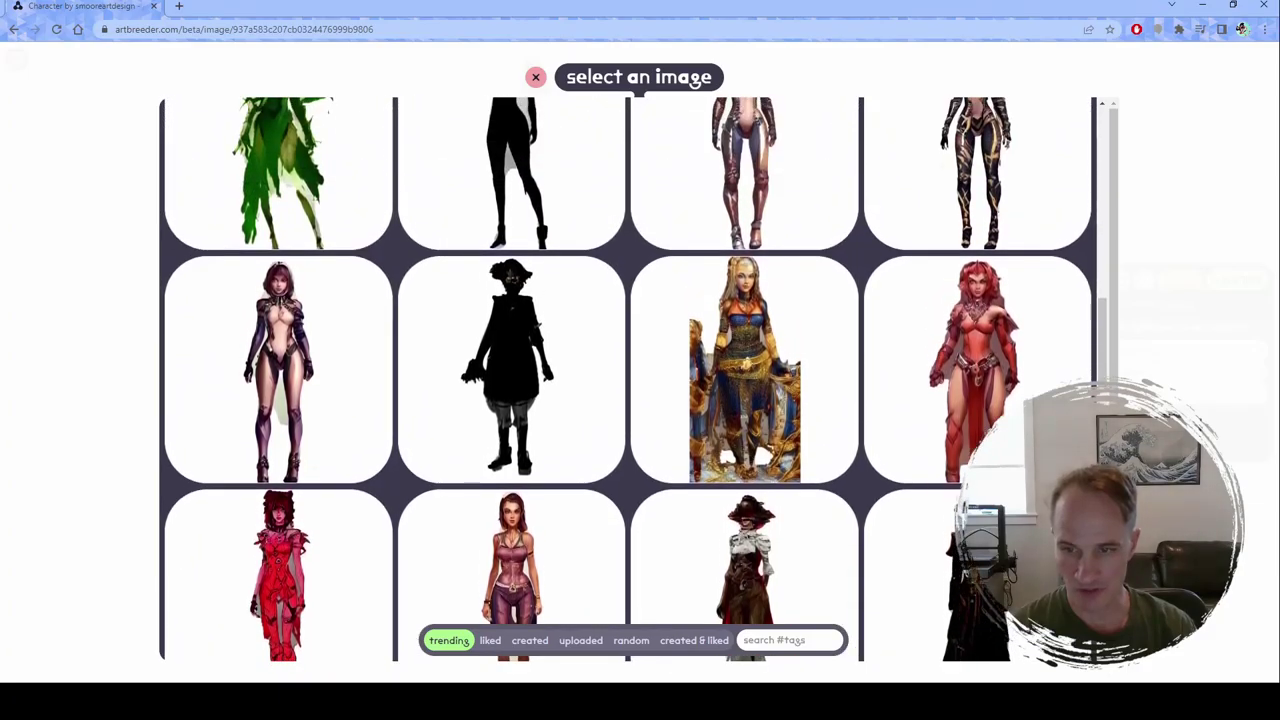
scroll(636, 380, up, 4)
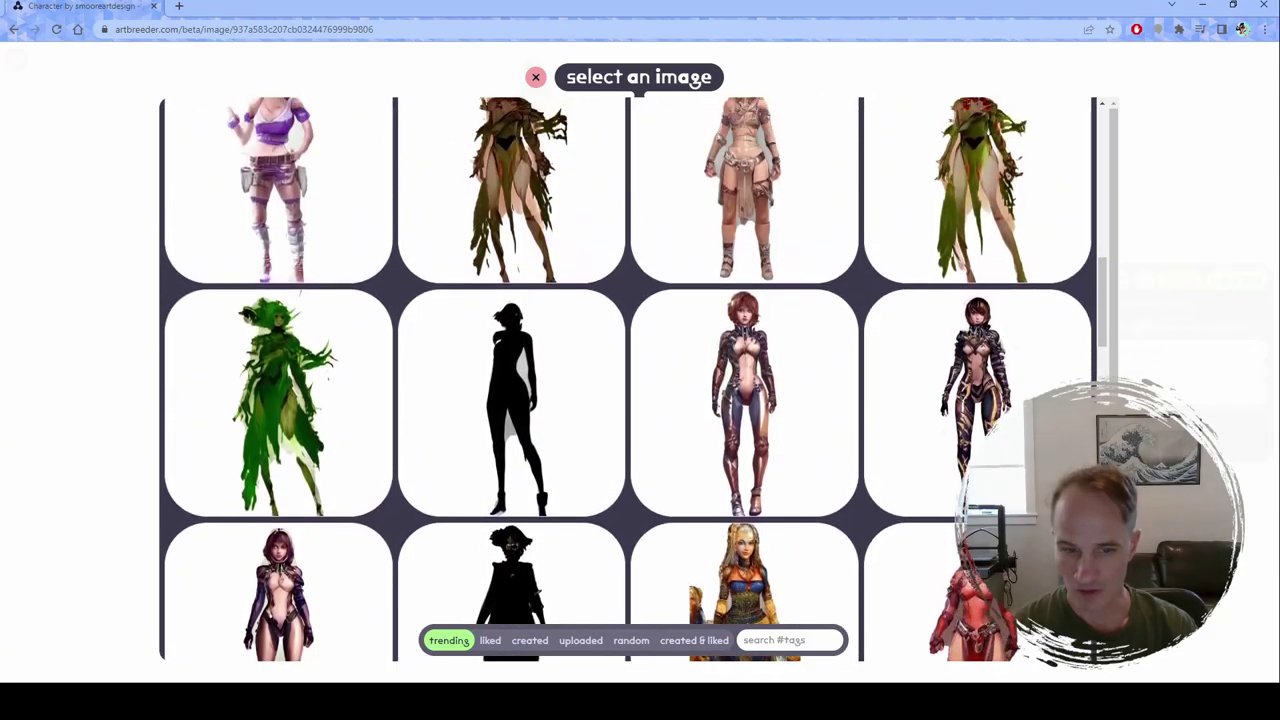
scroll(636, 380, down, 3)
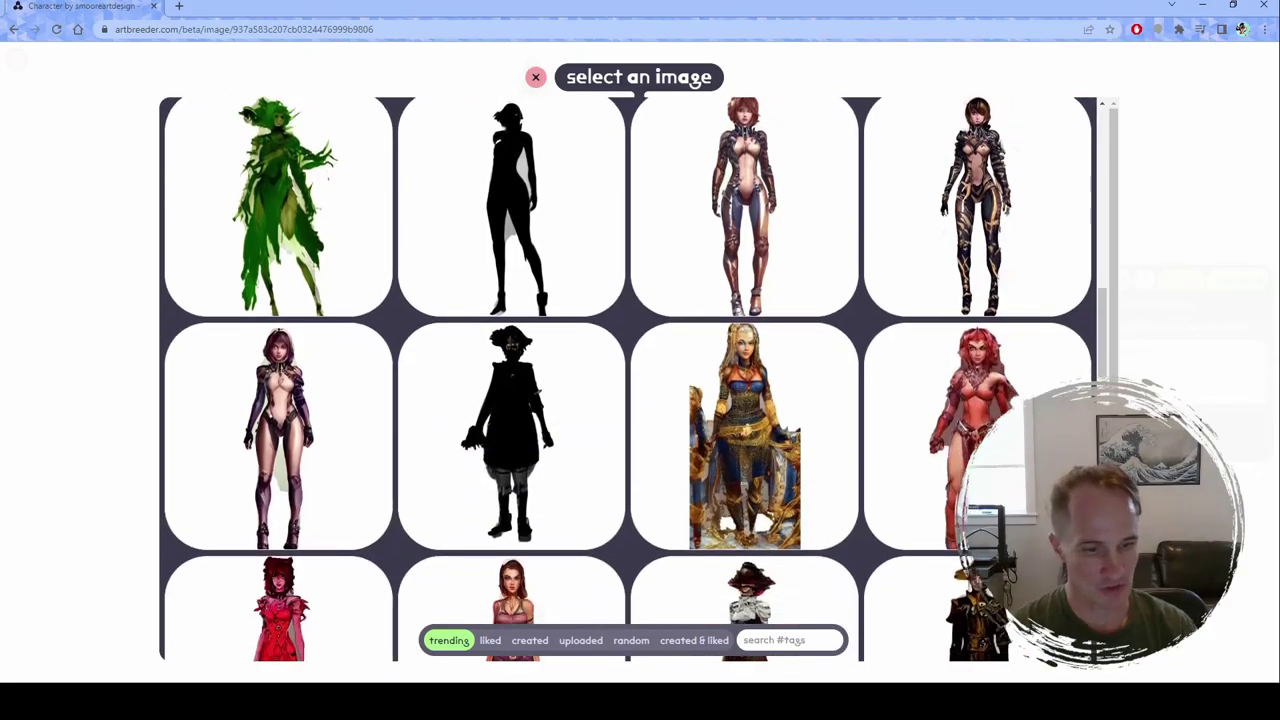
scroll(636, 380, up, 1)
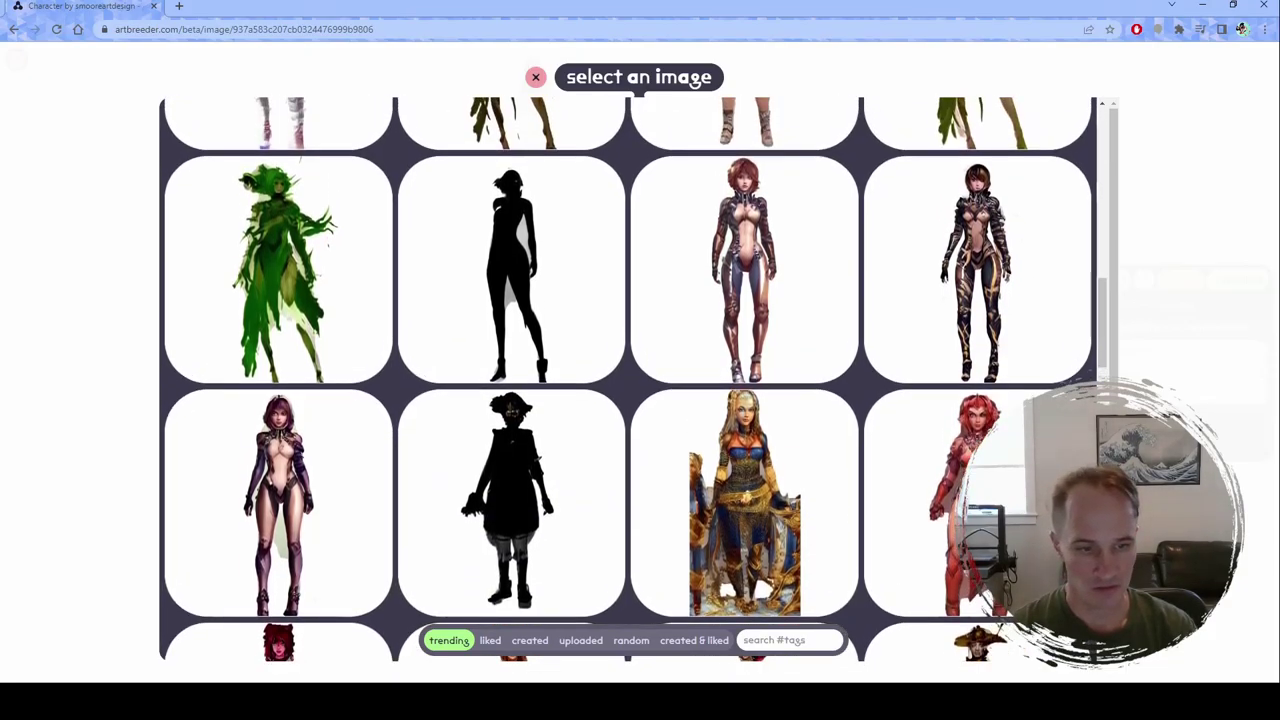
Step: Blend in a chosen character as second parent and spawn multiple full-body variations
click(977, 270)
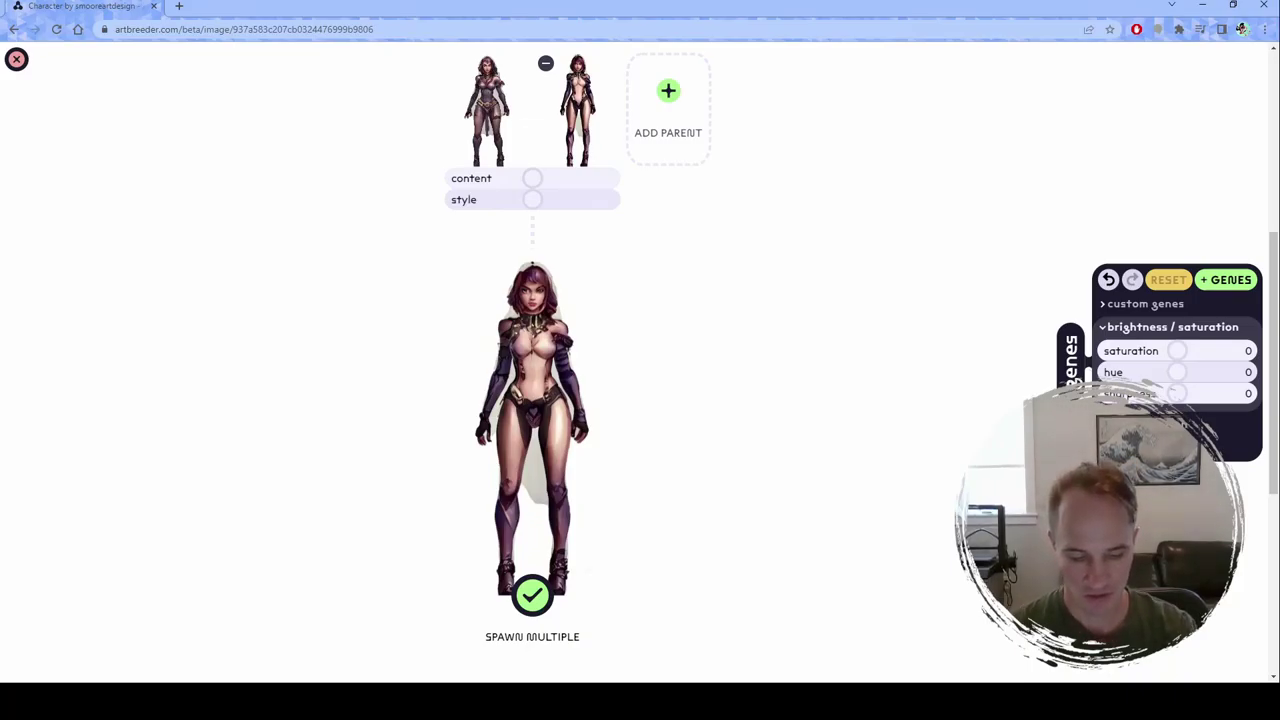
scroll(532, 360, up, 1)
scroll(532, 360, down, 3)
click(532, 461)
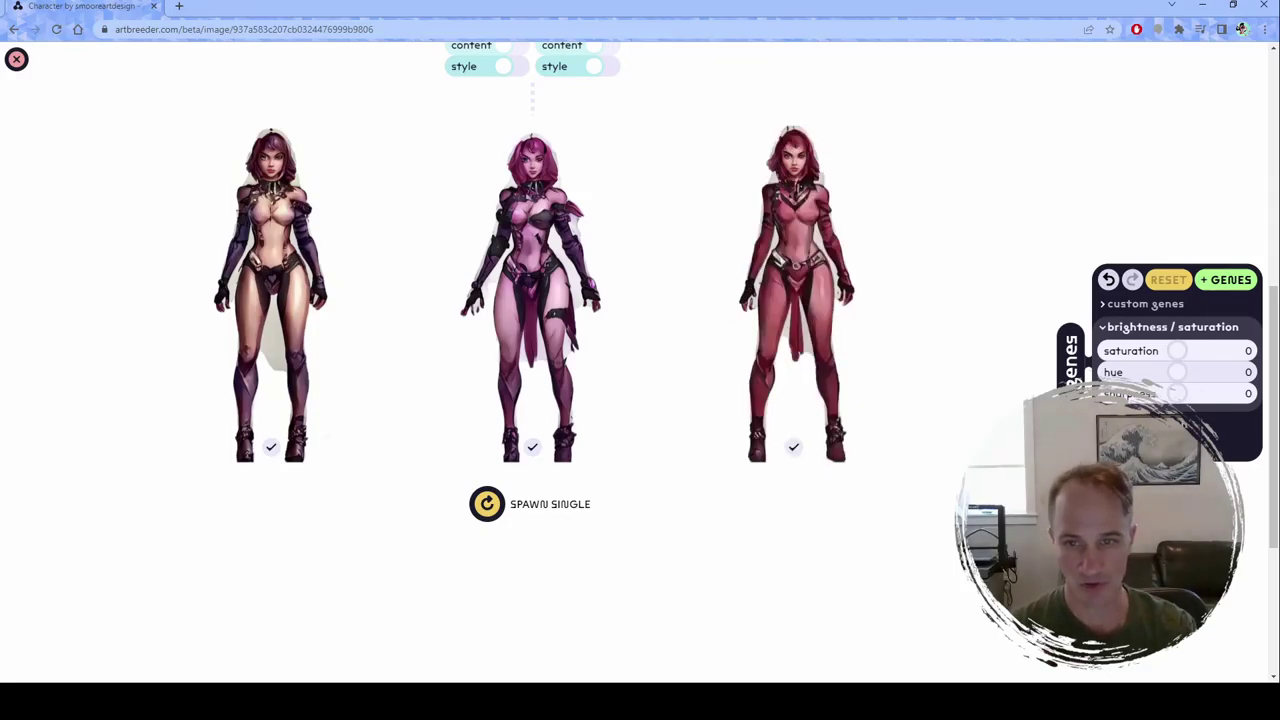
scroll(532, 360, up, 1)
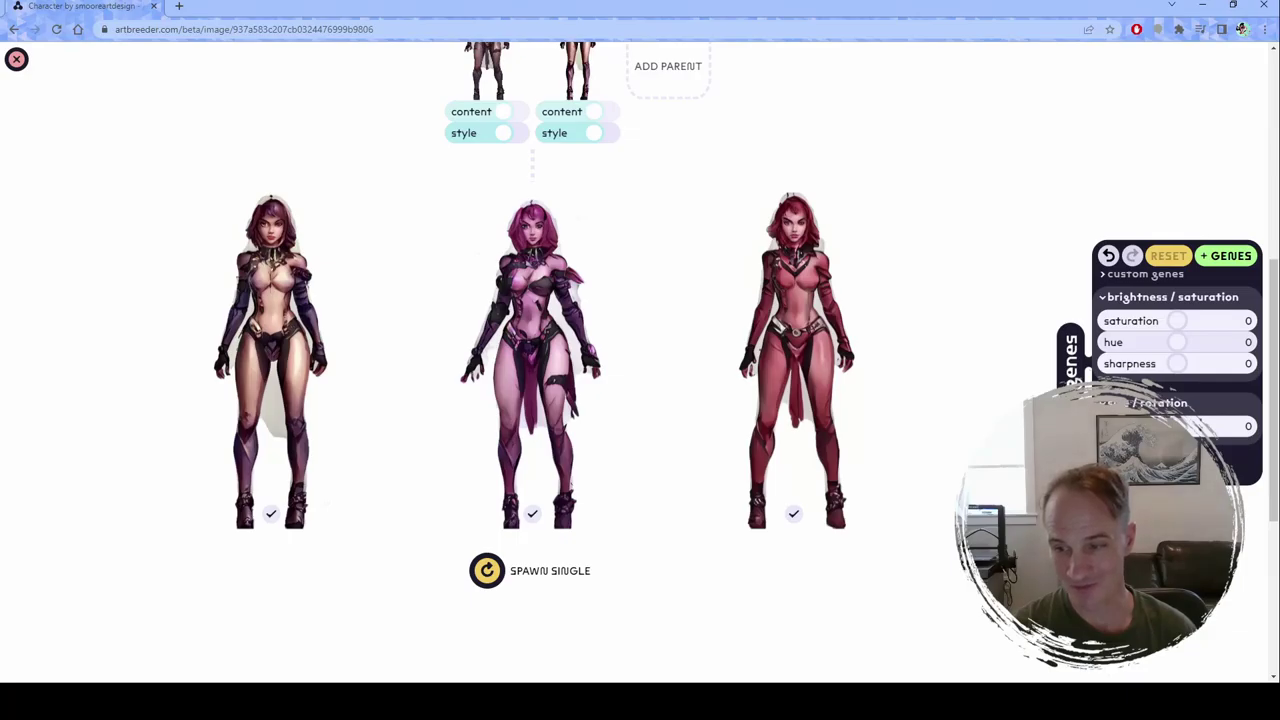
Step: Set the size/rotation width gene to 6
drag(1177, 426, 1186, 426)
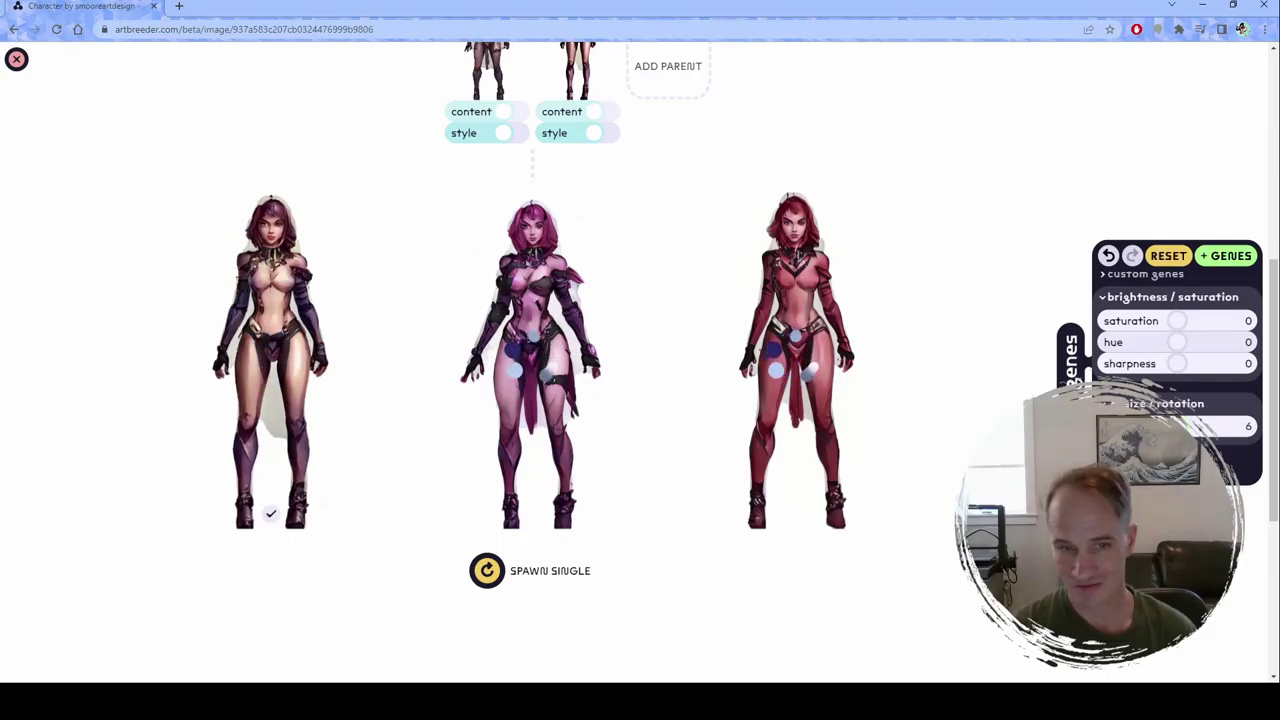
click(812, 346)
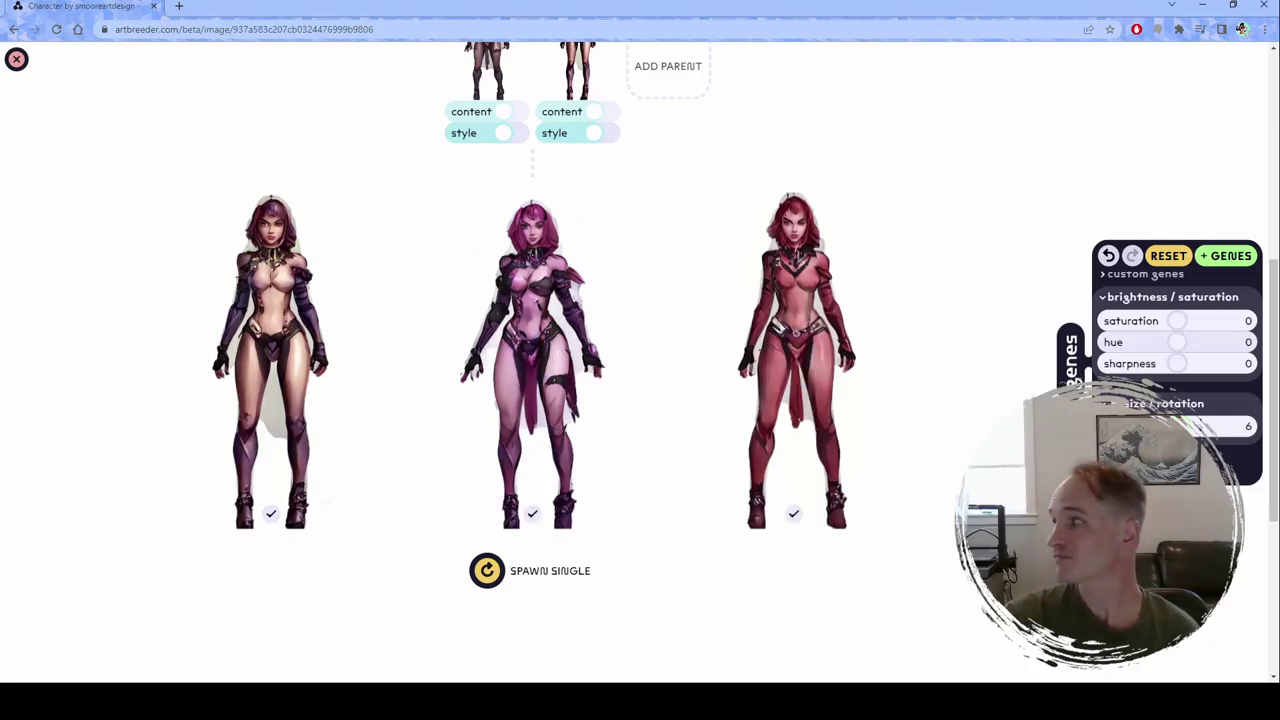
scroll(640, 360, up, 2)
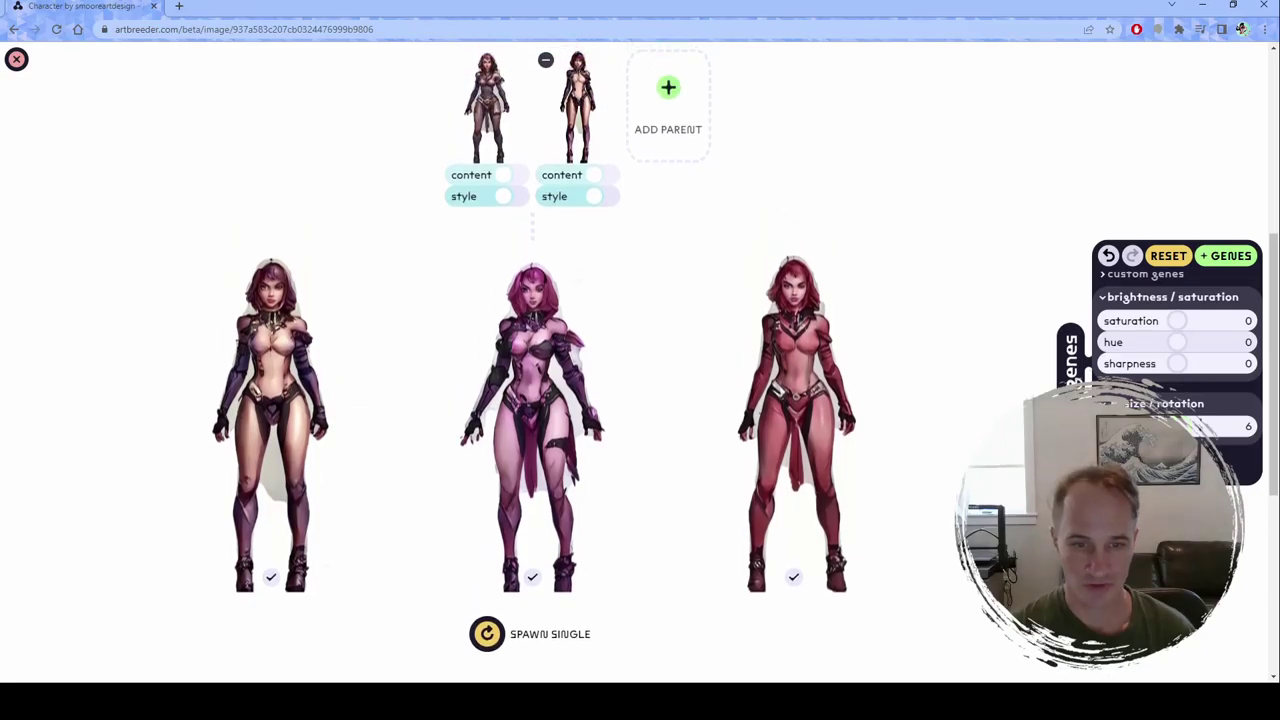
scroll(640, 360, down, 1)
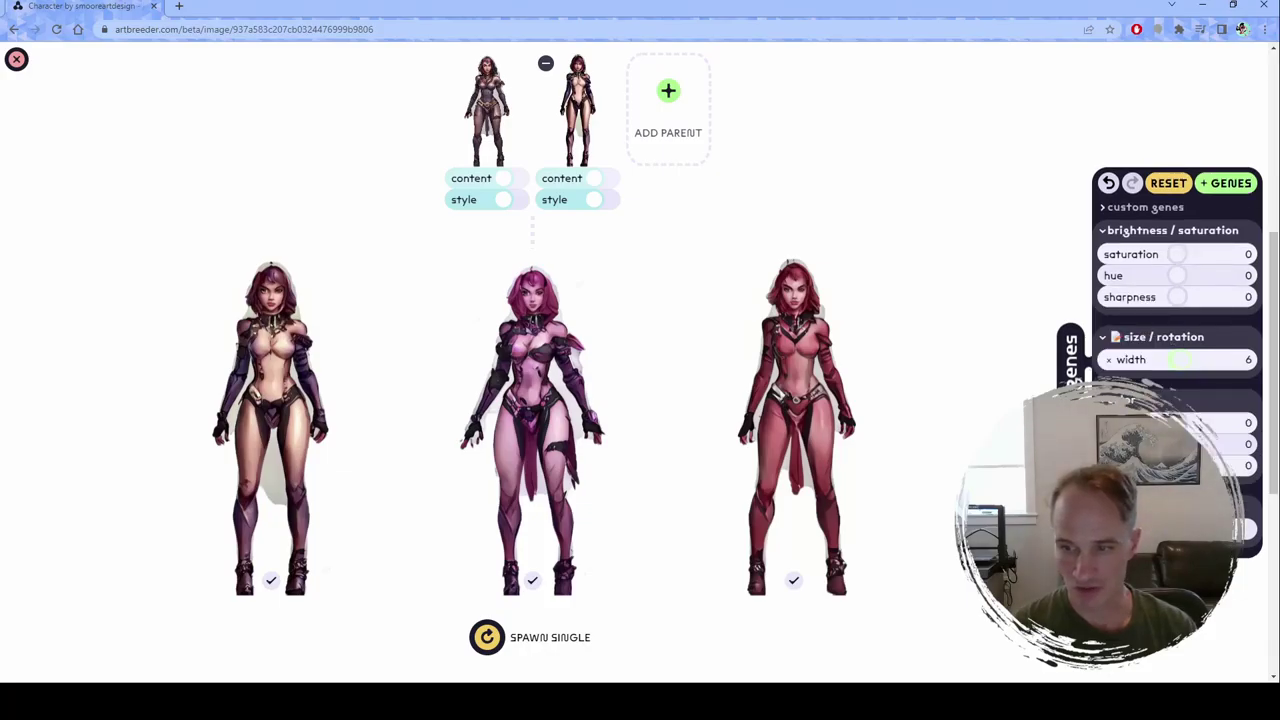
Step: Push the colour gene negative to about -17 for red-toned variations
drag(1177, 422, 1167, 422)
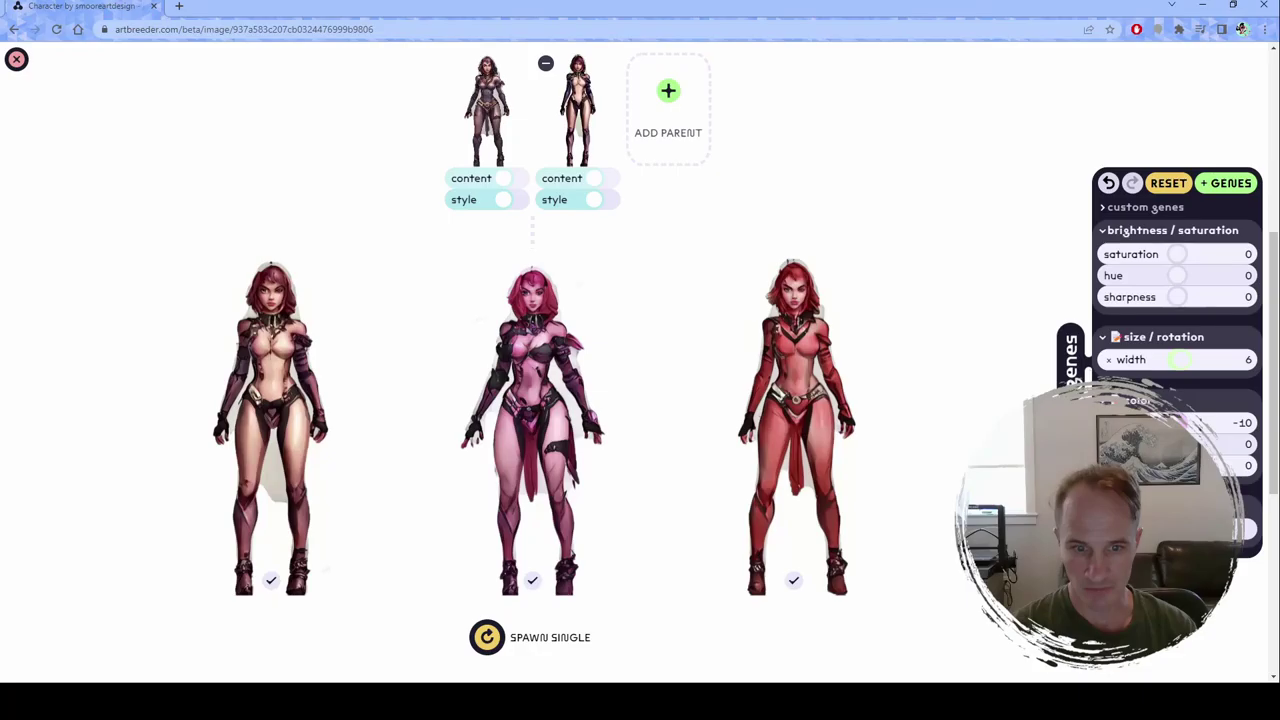
drag(1167, 422, 1157, 422)
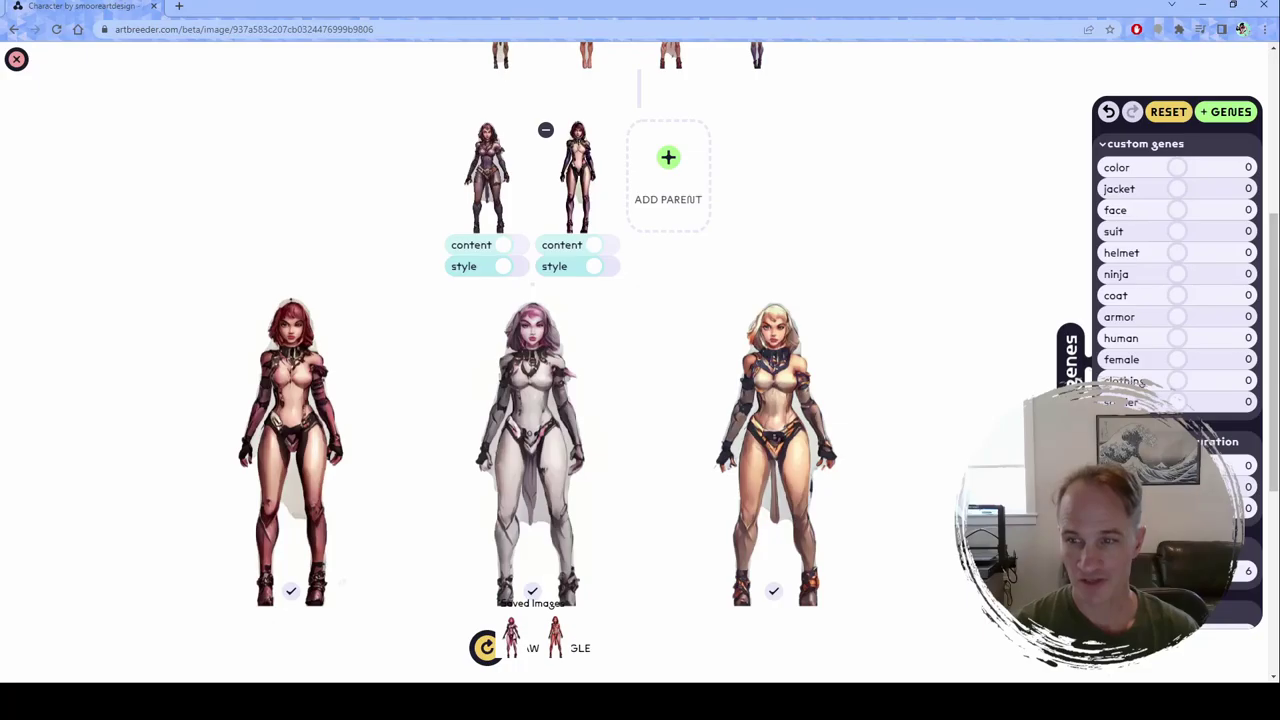
Step: Raise the ninja gene to 13 and the armor gene to 6 in the custom genes
drag(1177, 273, 1183, 273)
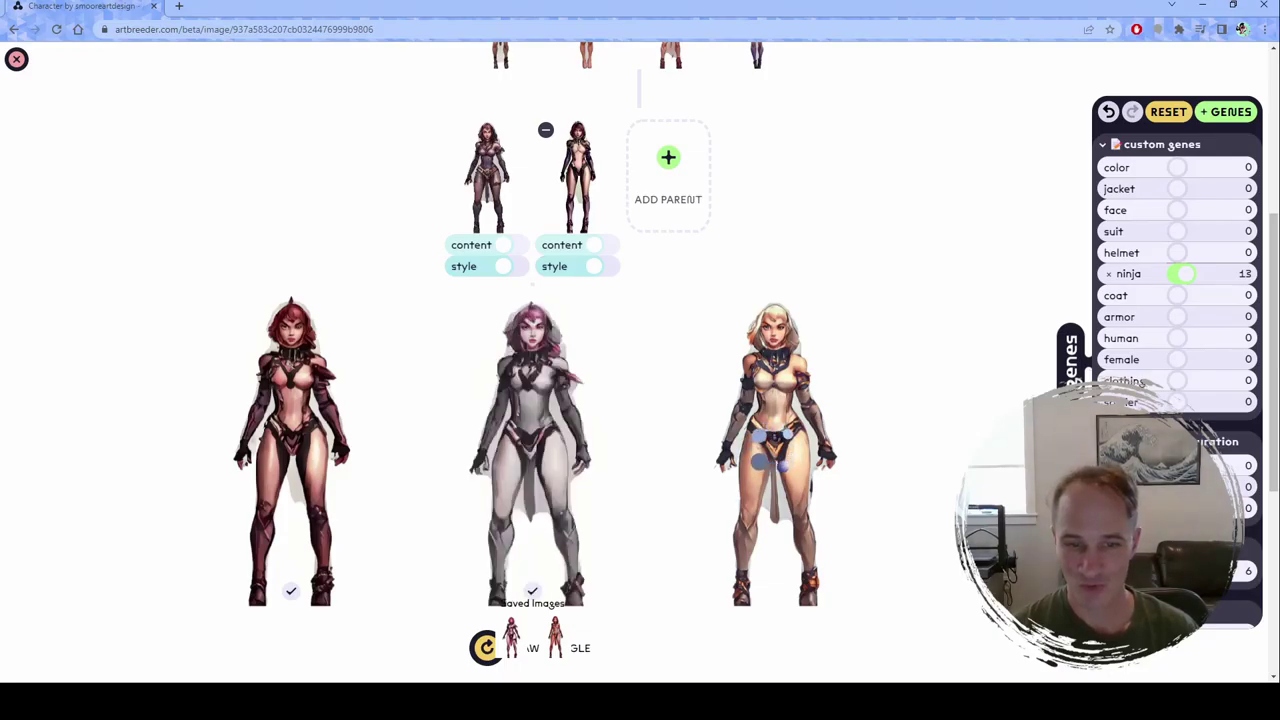
drag(1177, 316, 1181, 316)
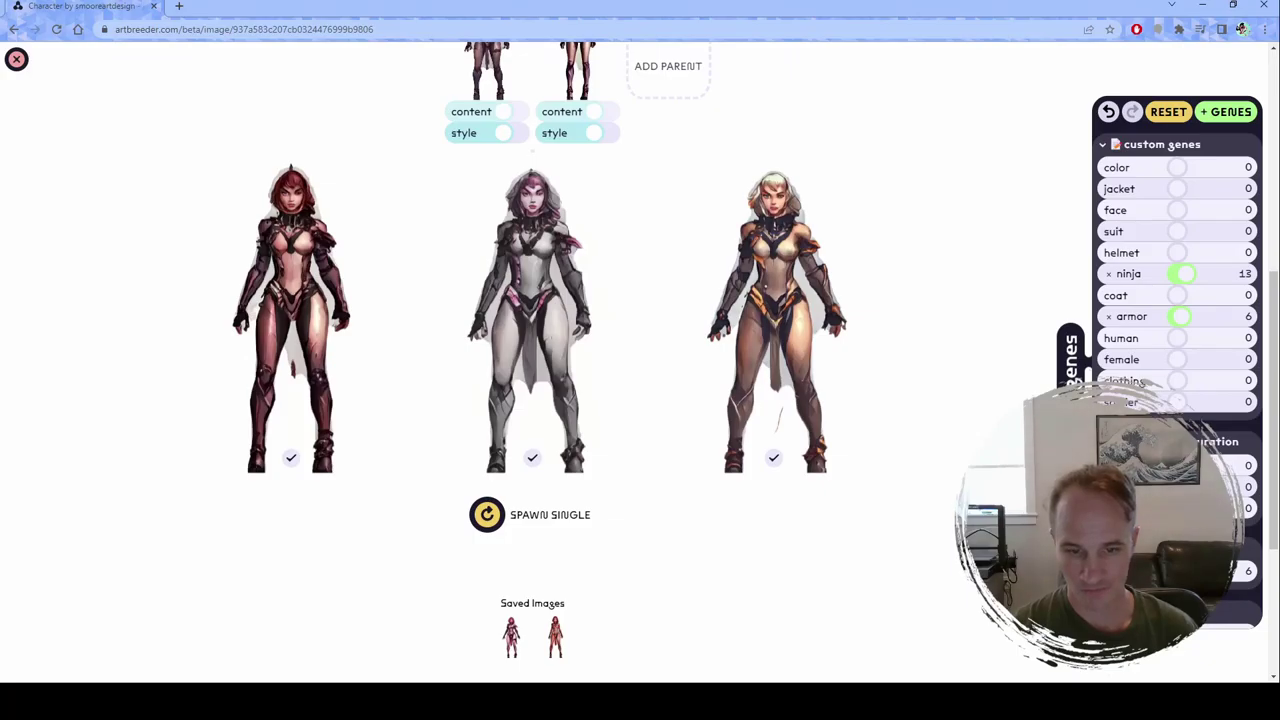
Step: Save the grey, silver, red, beige and dark armoured sorceress variations to Saved Images
click(520, 320)
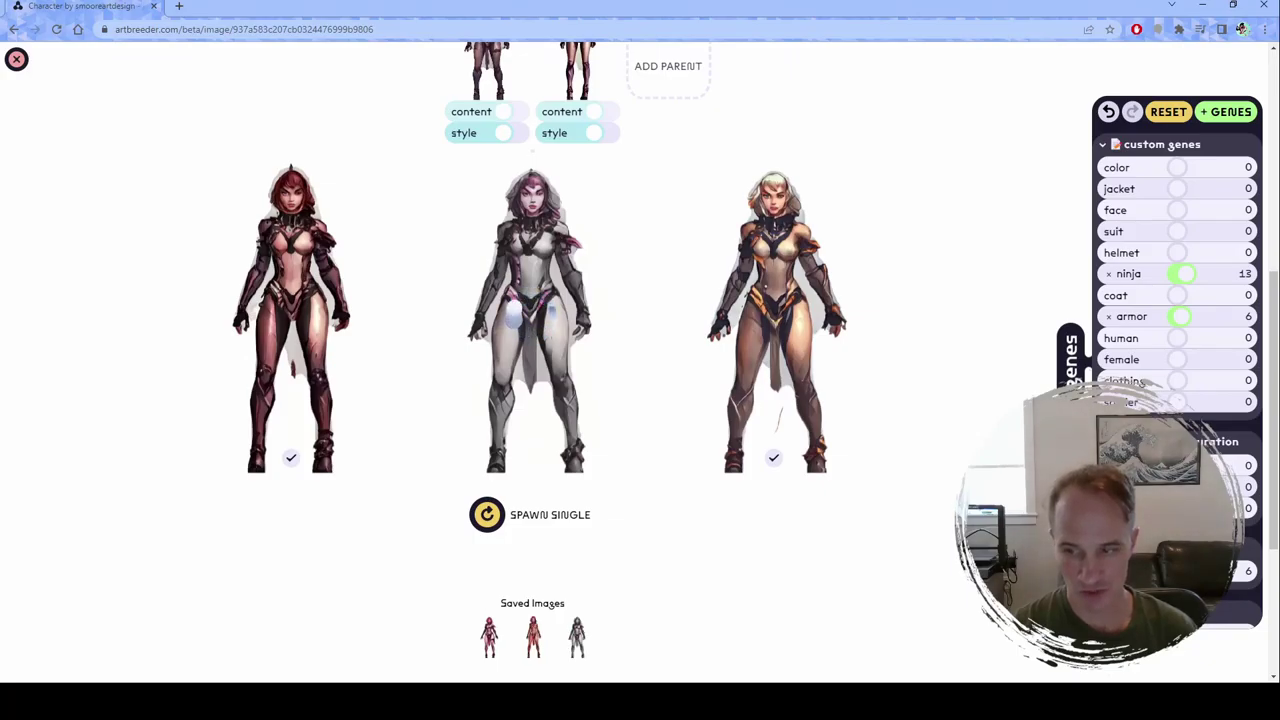
click(770, 320)
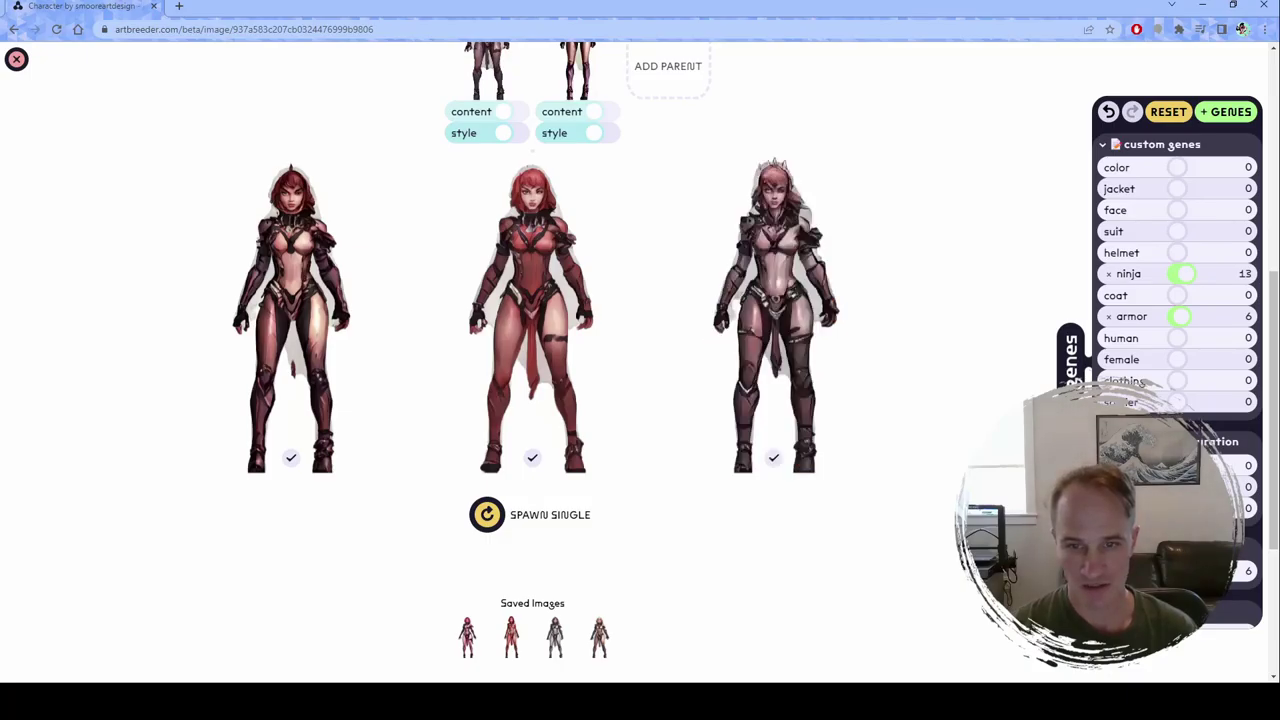
scroll(640, 300, up, 1)
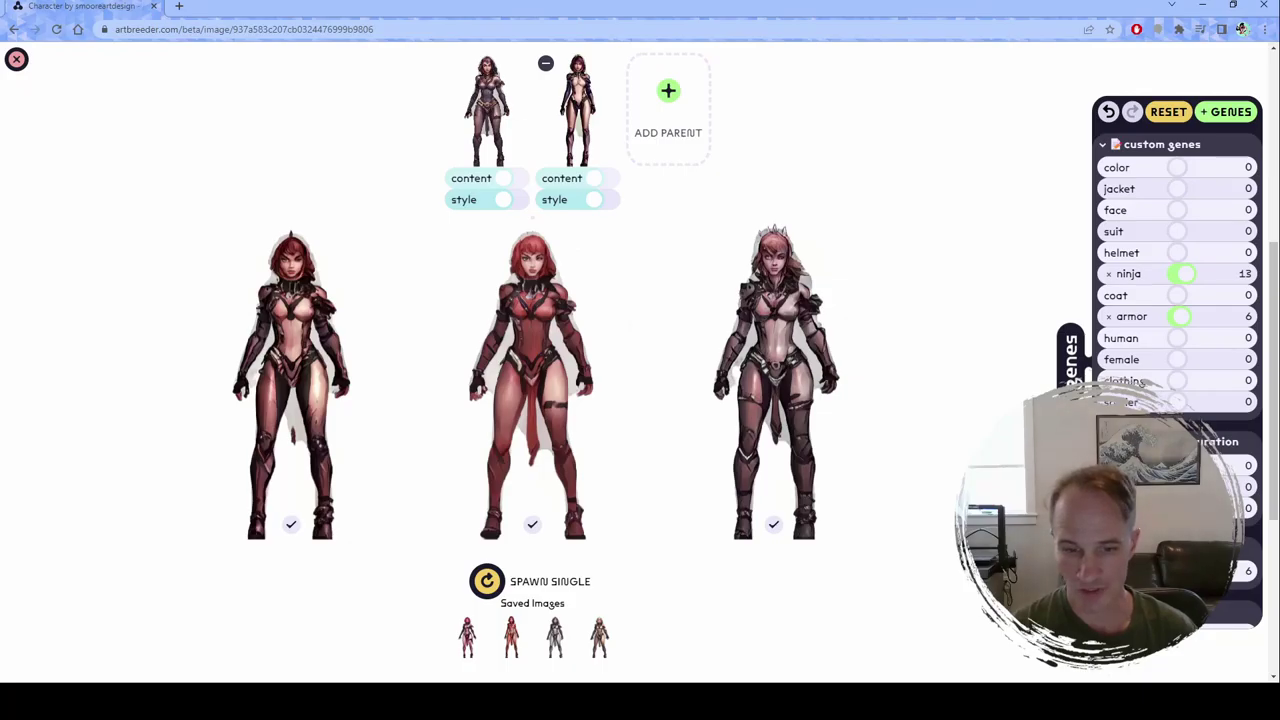
click(773, 524)
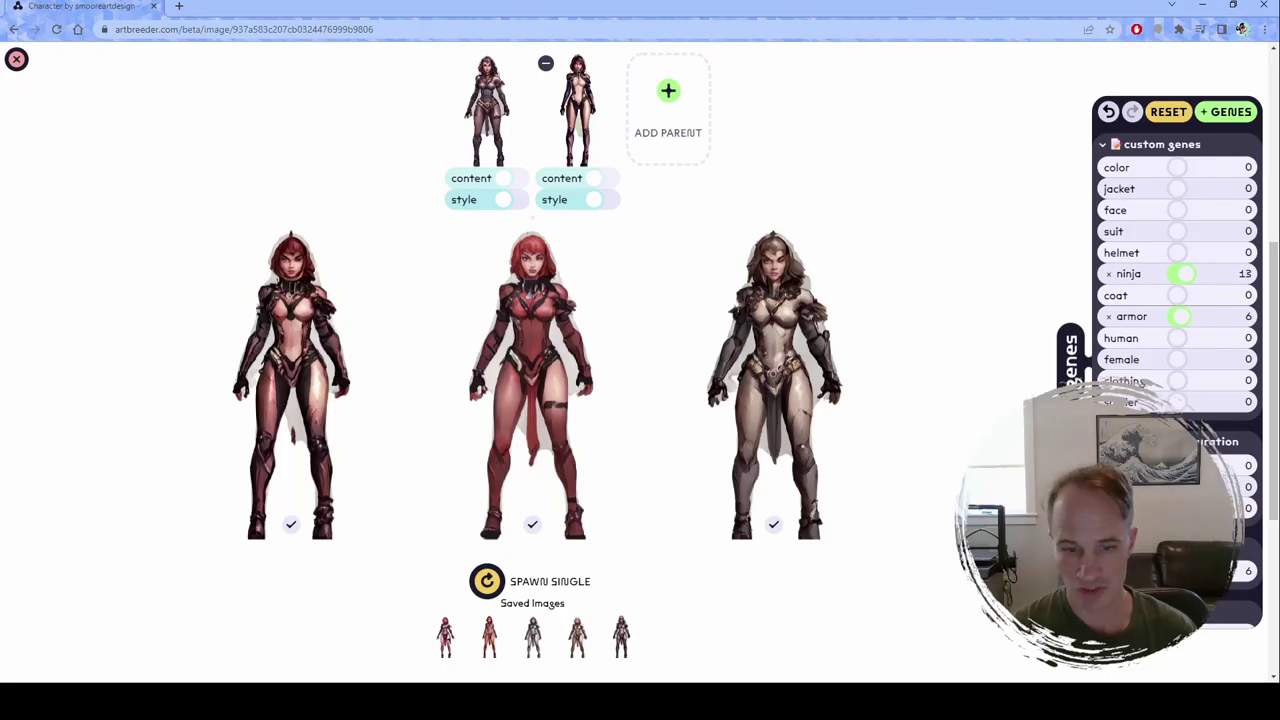
click(530, 392)
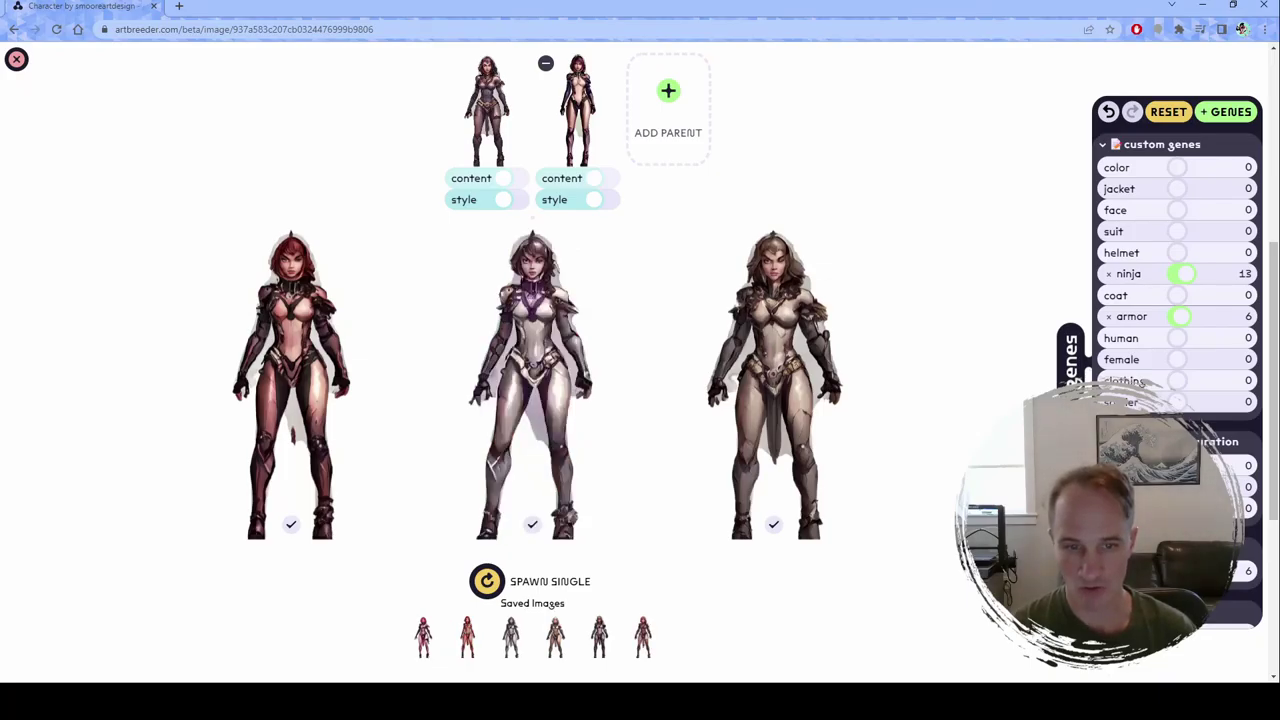
click(532, 392)
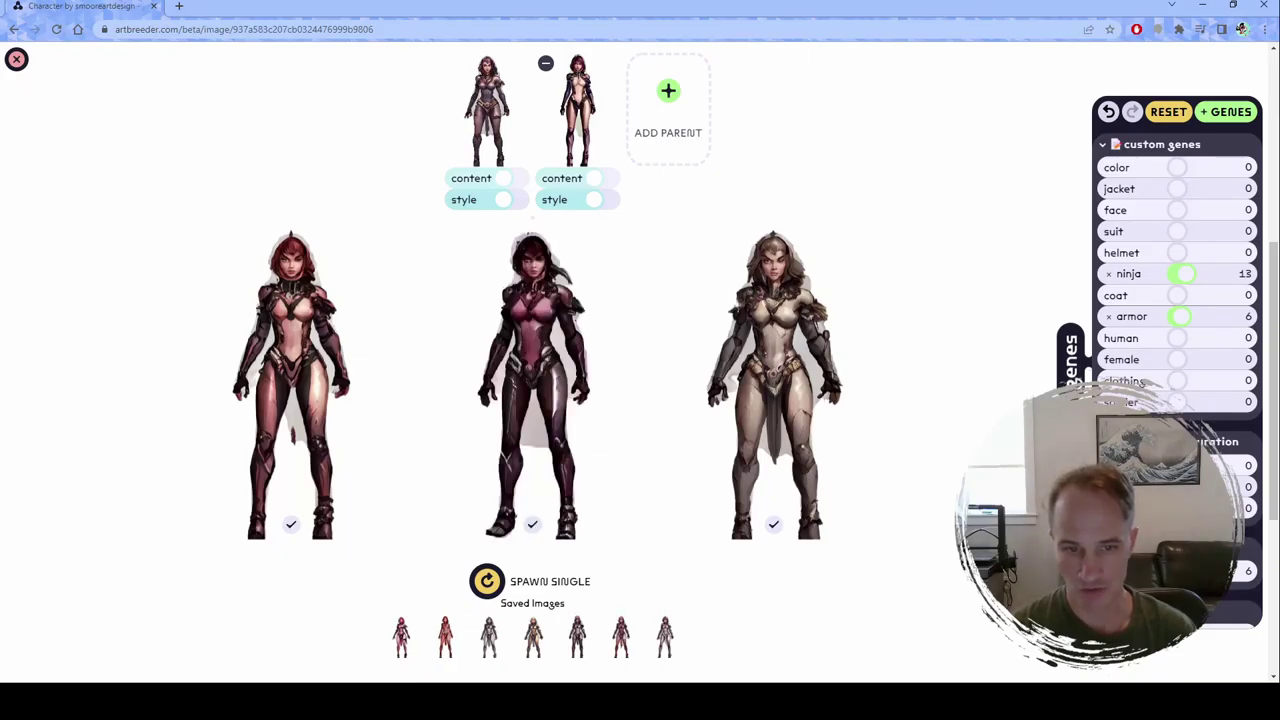
click(772, 380)
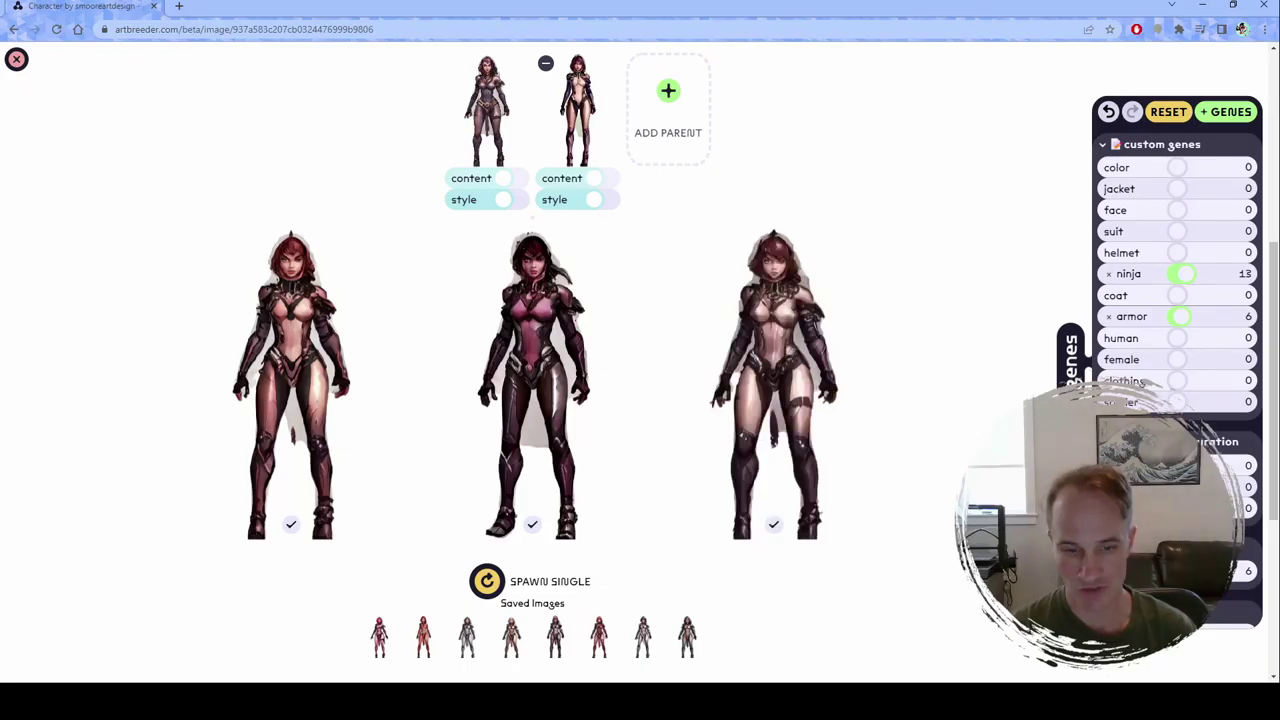
click(525, 385)
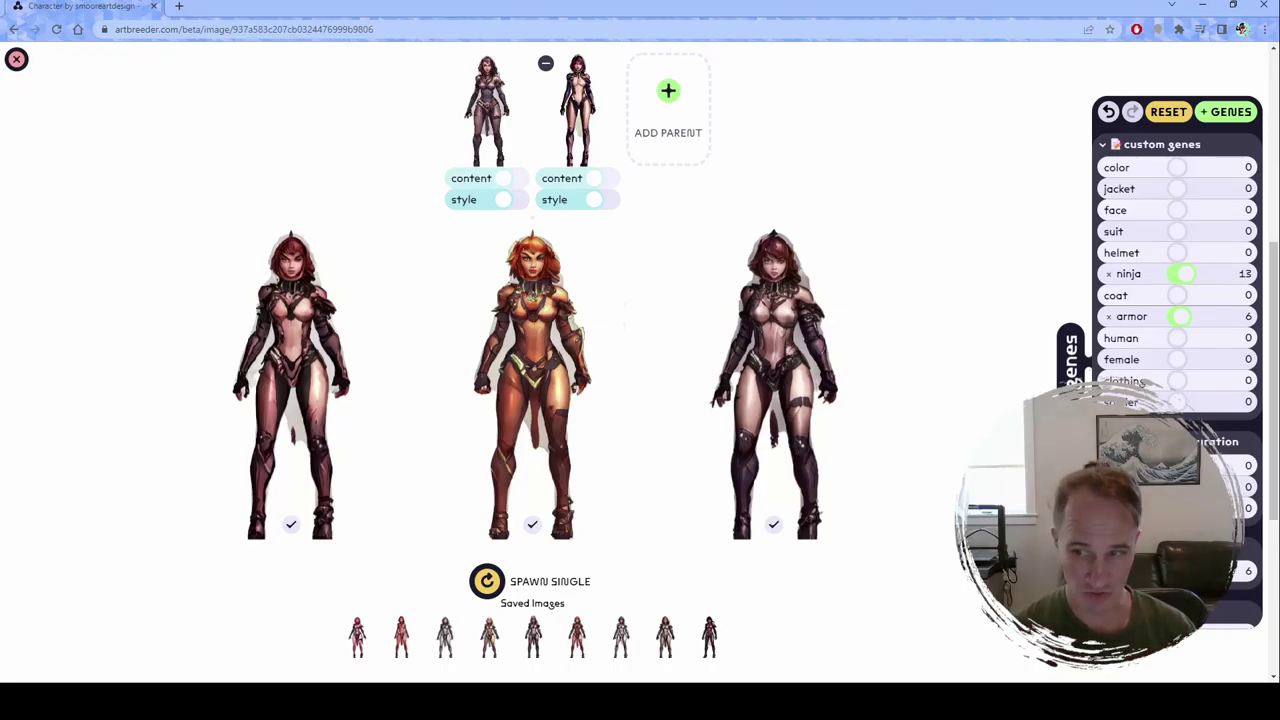
Step: Scroll up and down the Artbreeder page to review the saved armoured variations
scroll(536, 360, up, 2)
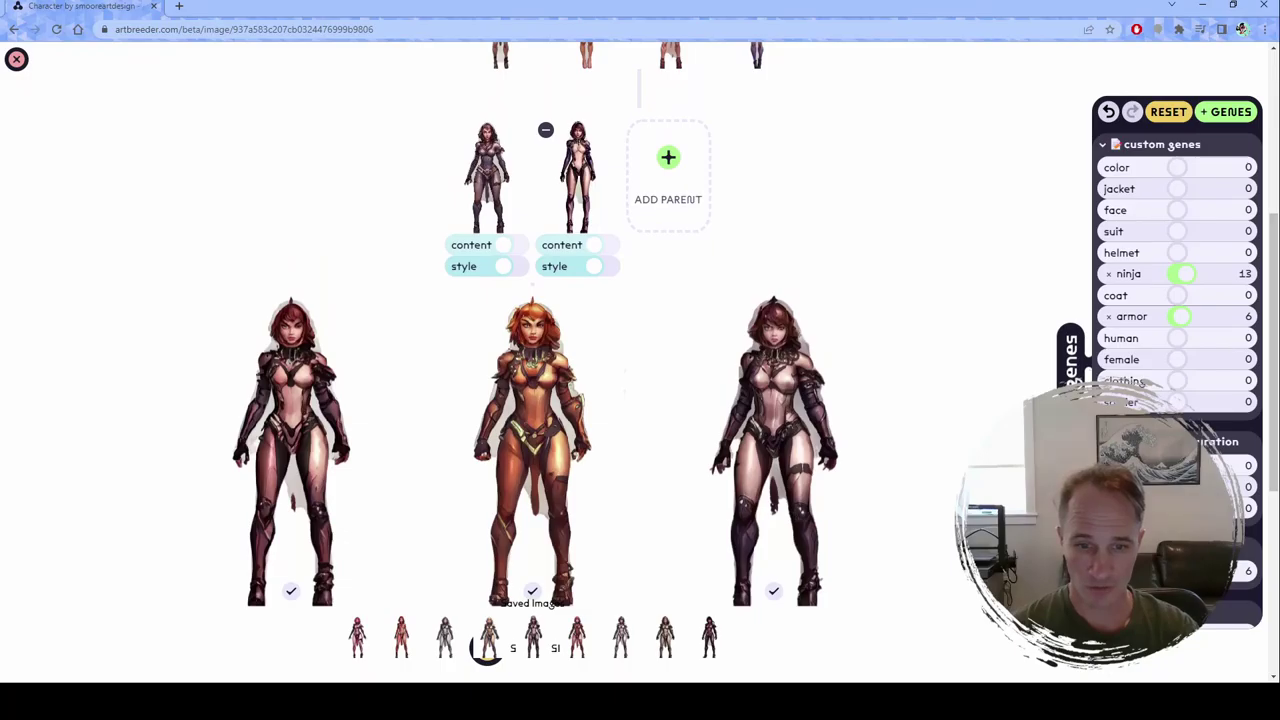
scroll(536, 360, up, 2)
scroll(536, 360, down, 3)
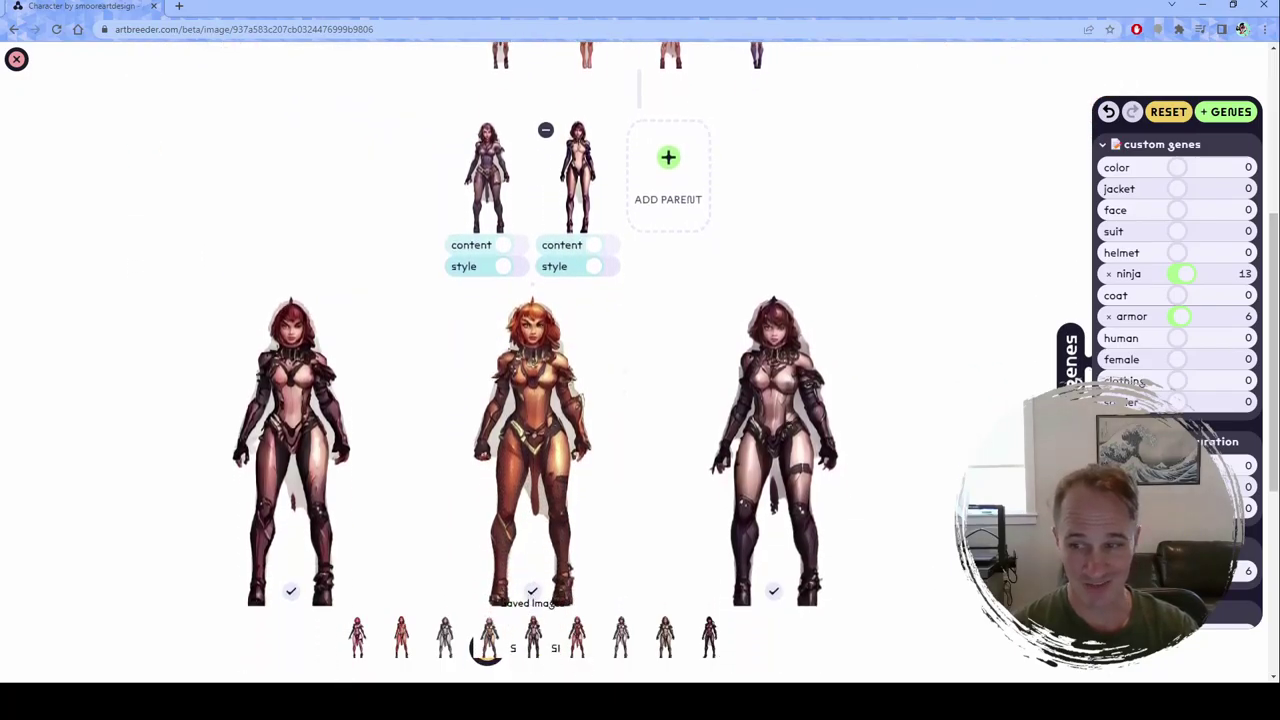
scroll(536, 360, up, 2)
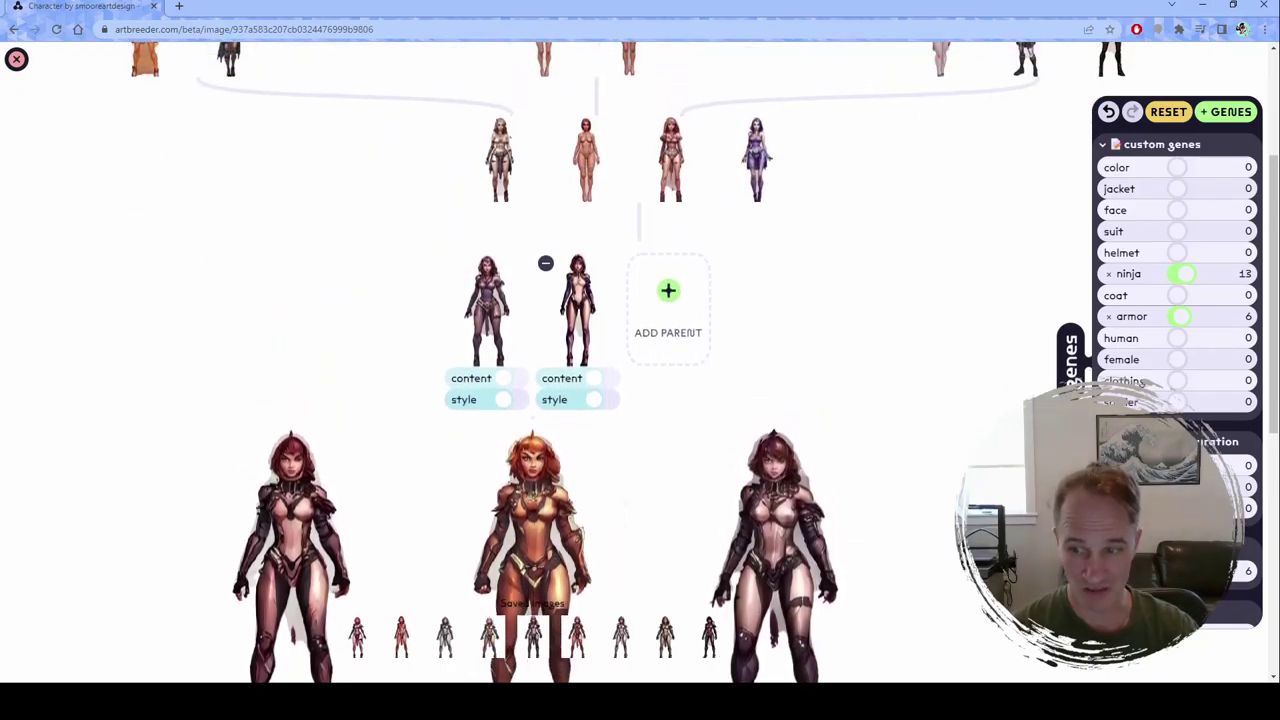
scroll(536, 360, down, 3)
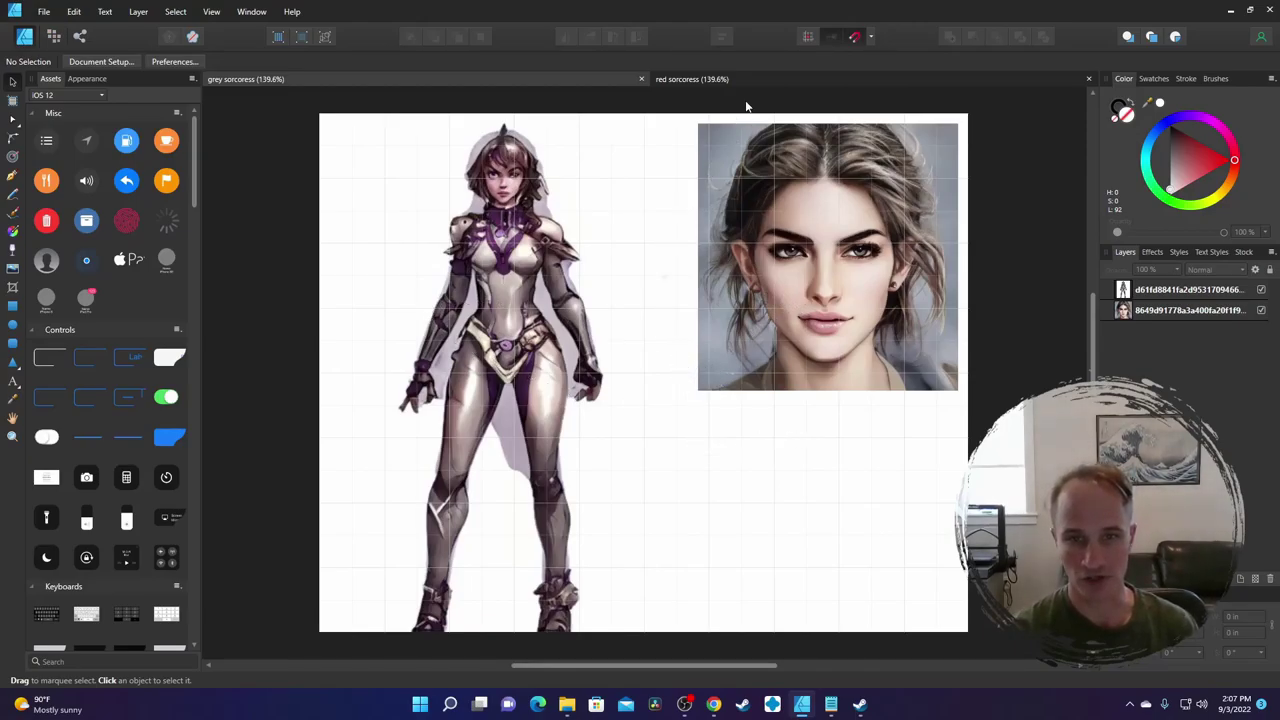
Step: Compare the 'red sorcoress' and 'grey sorcoress' documents, ending on 'red sorcoress'
click(697, 82)
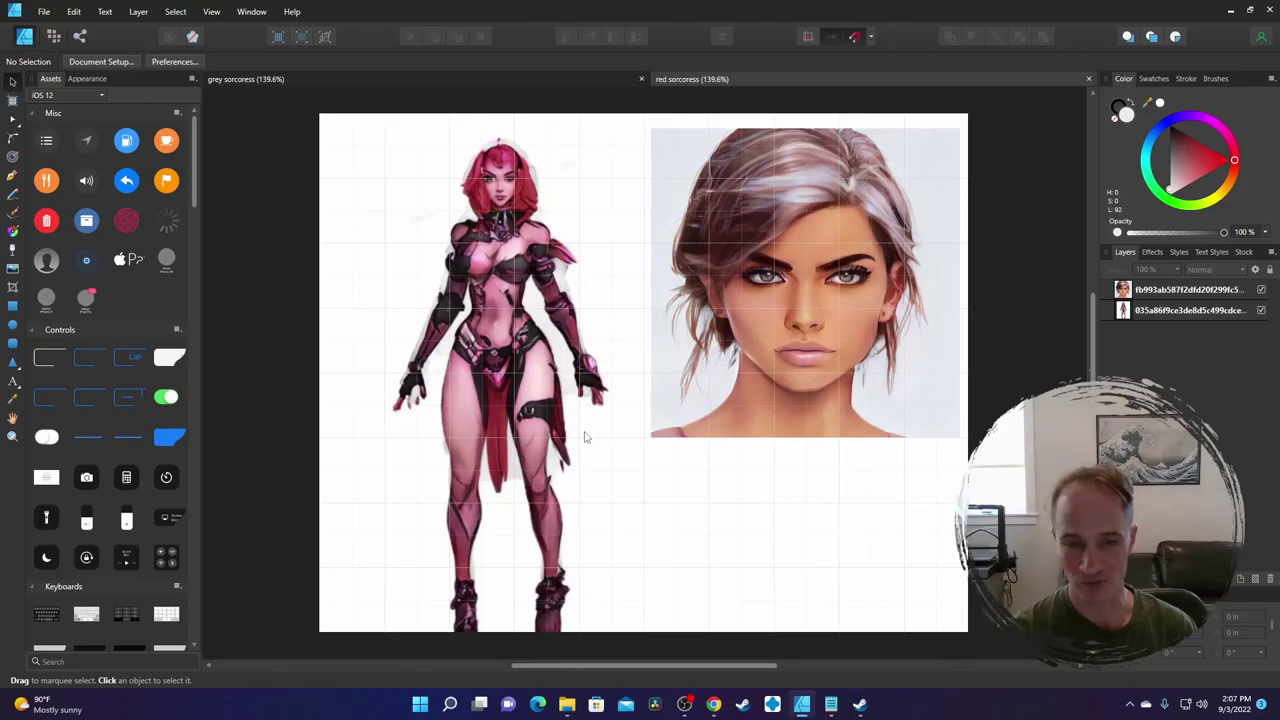
click(371, 80)
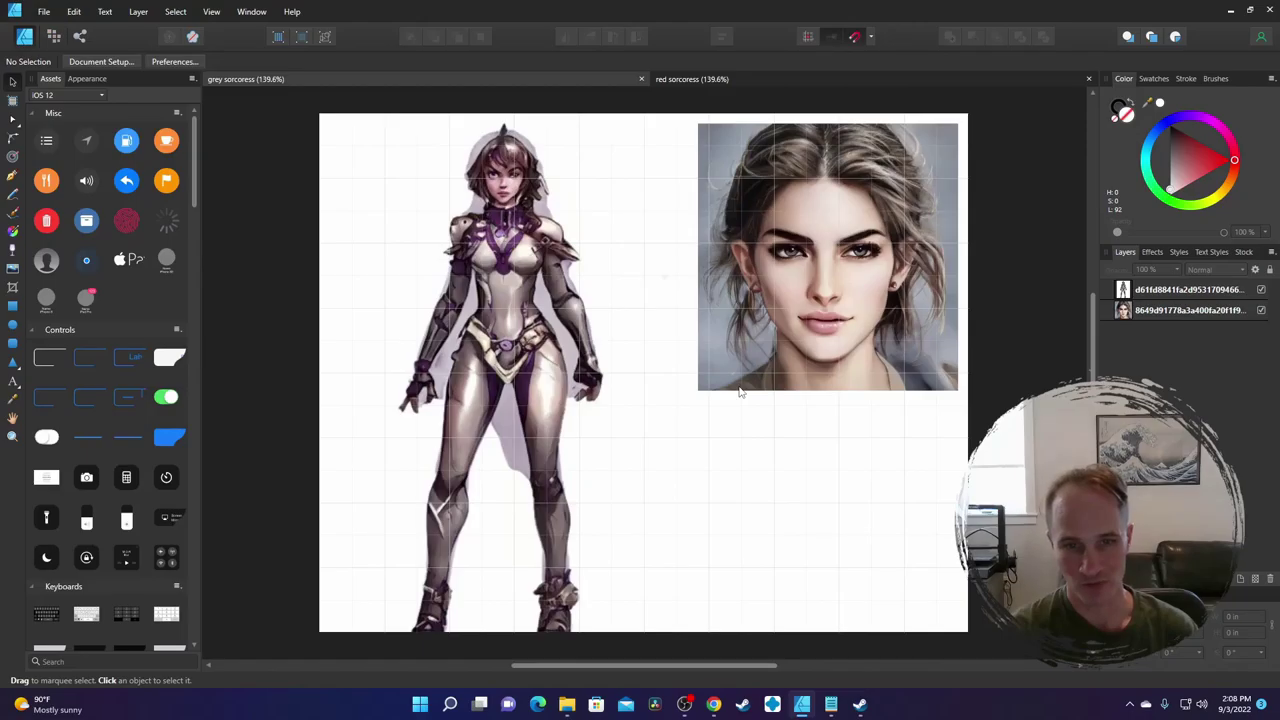
click(692, 80)
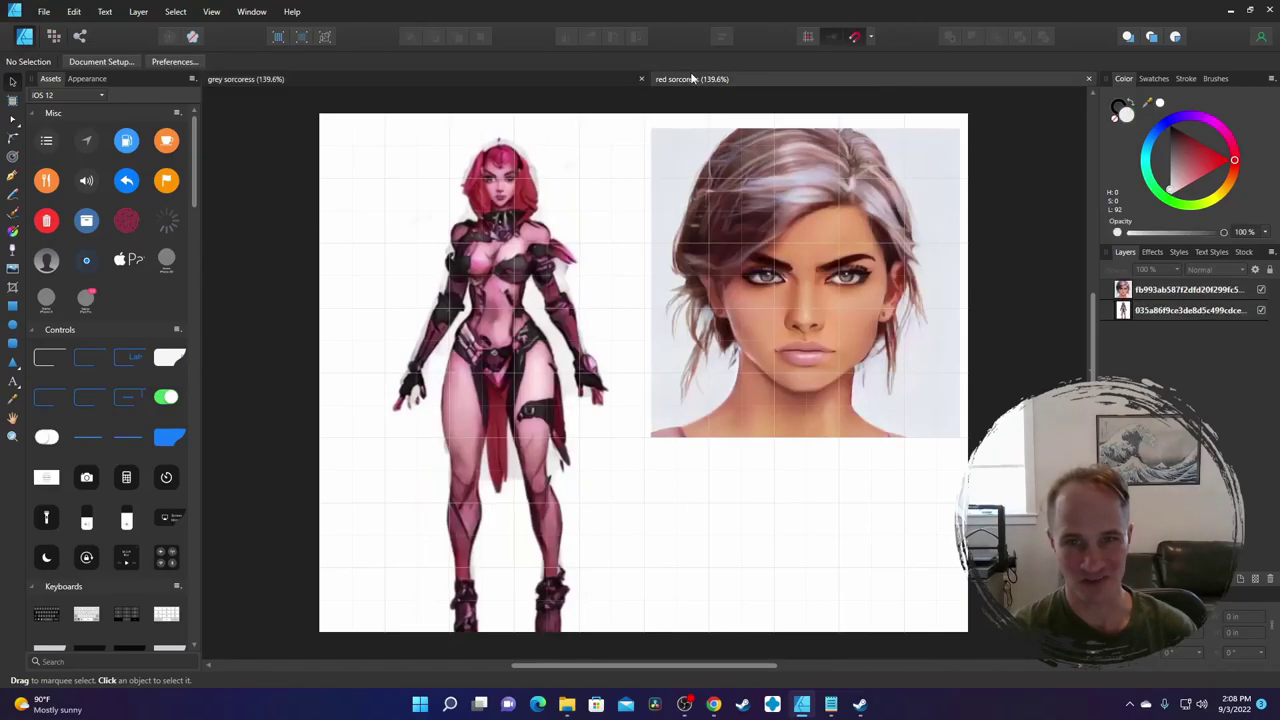